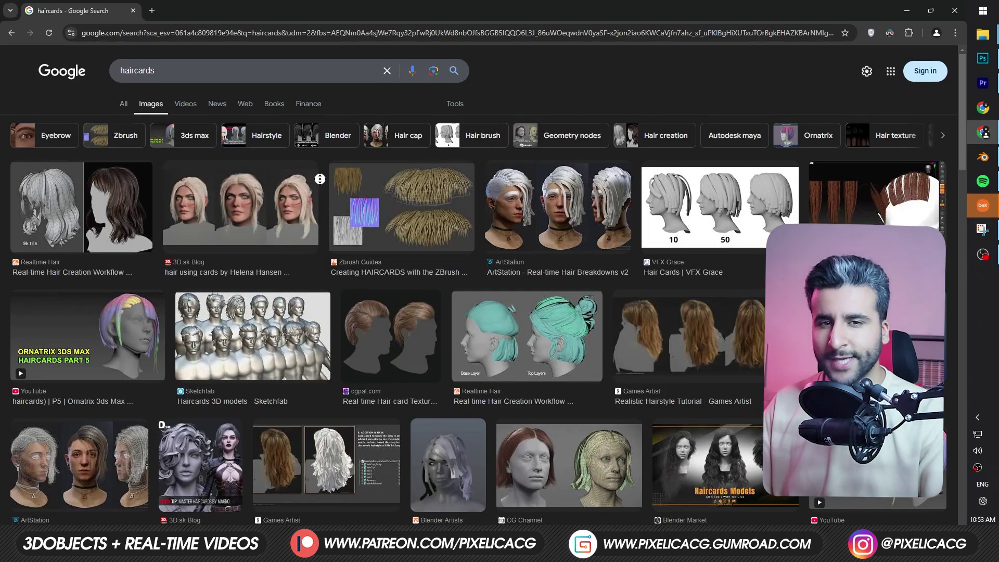
Step: Look through the hair card image results, the hair and eyebrow textures in Haircards.psd, and the green hair reference photos
scroll(320, 178, down, 2)
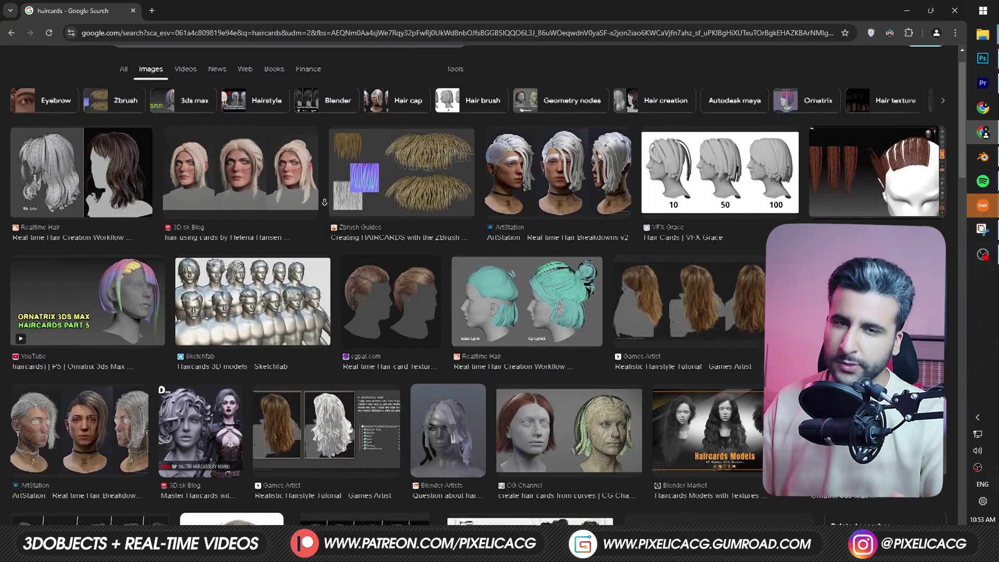
scroll(479, 286, down, 2)
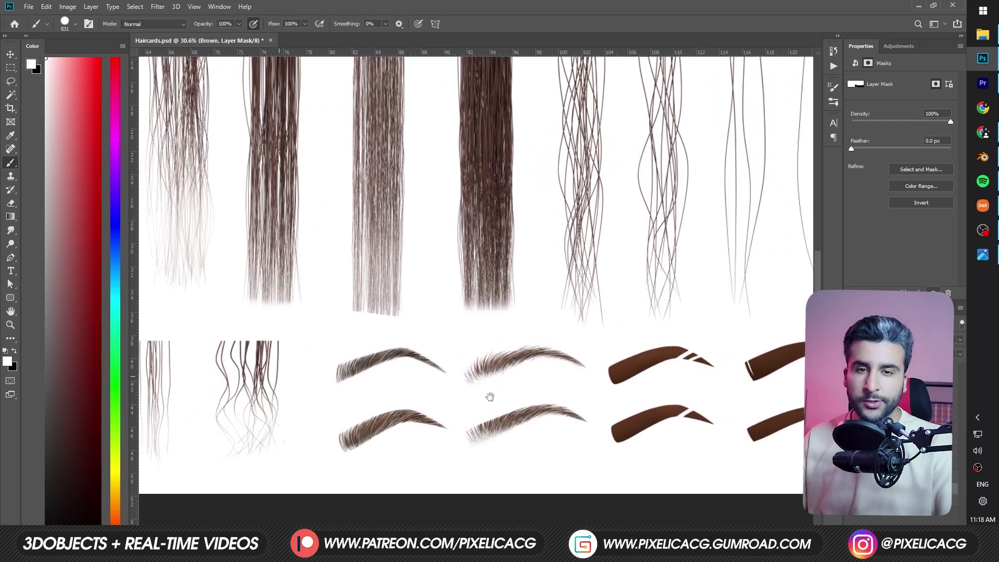
drag(486, 397, 447, 397)
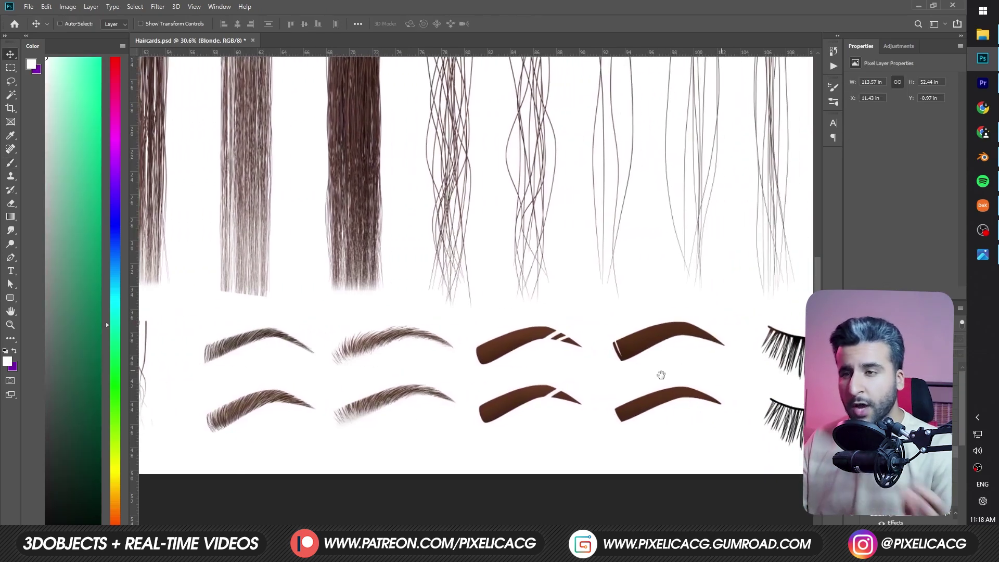
drag(661, 379, 538, 369)
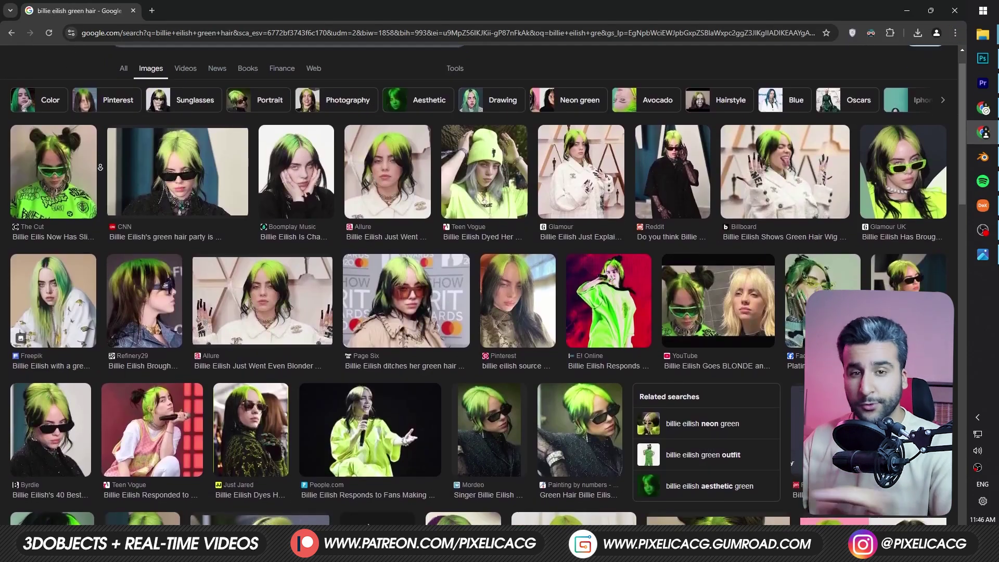
scroll(101, 167, down, 1)
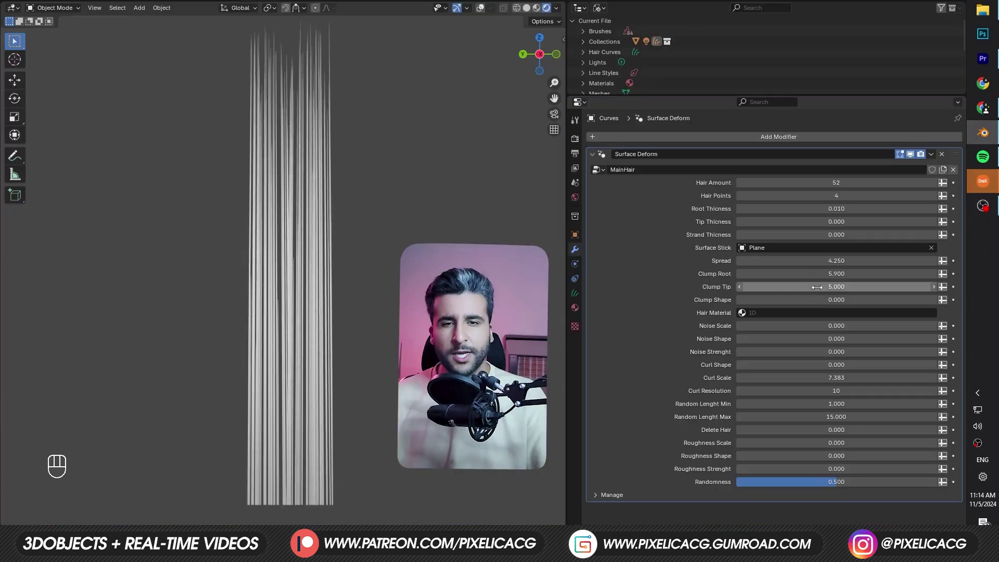
Step: Try out different spread, clump and noise settings on the MainHair modifier and undo them all
drag(837, 300, 849, 299)
drag(829, 326, 781, 326)
drag(829, 261, 857, 261)
drag(829, 273, 873, 274)
drag(830, 287, 877, 287)
drag(829, 300, 867, 338)
key(ctrl+z)
key(ctrl+z)
key(ctrl+z)
key(ctrl+z)
key(ctrl+z)
key(ctrl+z)
key(ctrl+z)
key(ctrl+z)
key(ctrl+z)
key(ctrl+z)
key(ctrl+z)
key(ctrl+z)
Step: Set the MainHair noise scale to 9.170, noise shape to 4.730 and noise strength to 1.880, and try out curl settings
drag(831, 352, 865, 352)
drag(820, 326, 828, 326)
drag(821, 364, 818, 364)
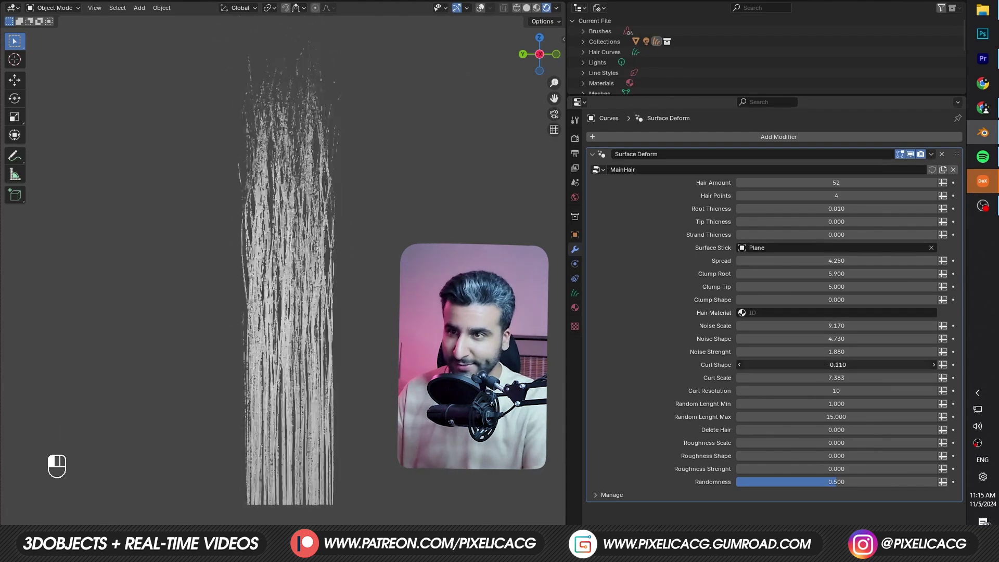
key(ctrl+shift+z)
key(ctrl+shift+z)
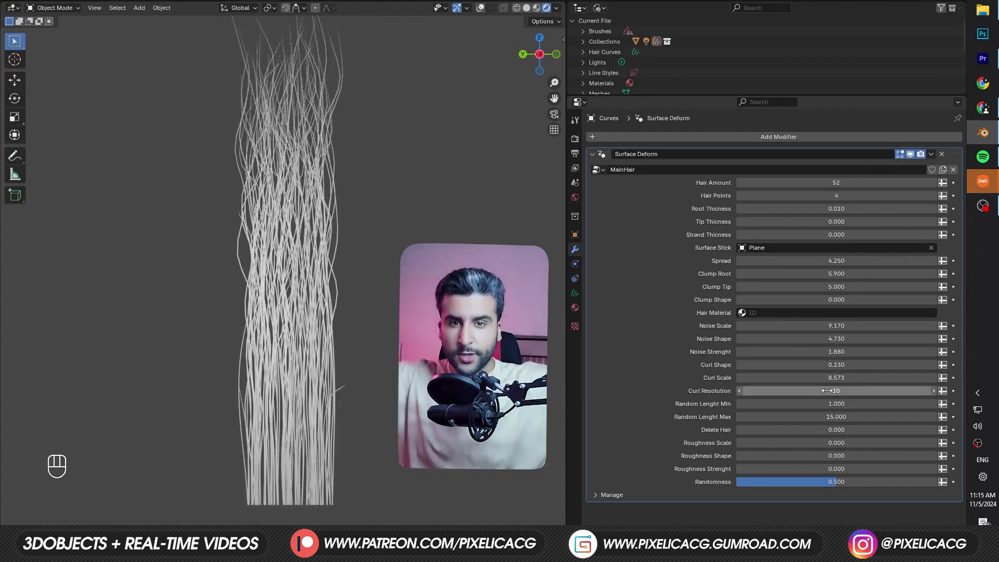
key(ctrl+z)
key(ctrl+z)
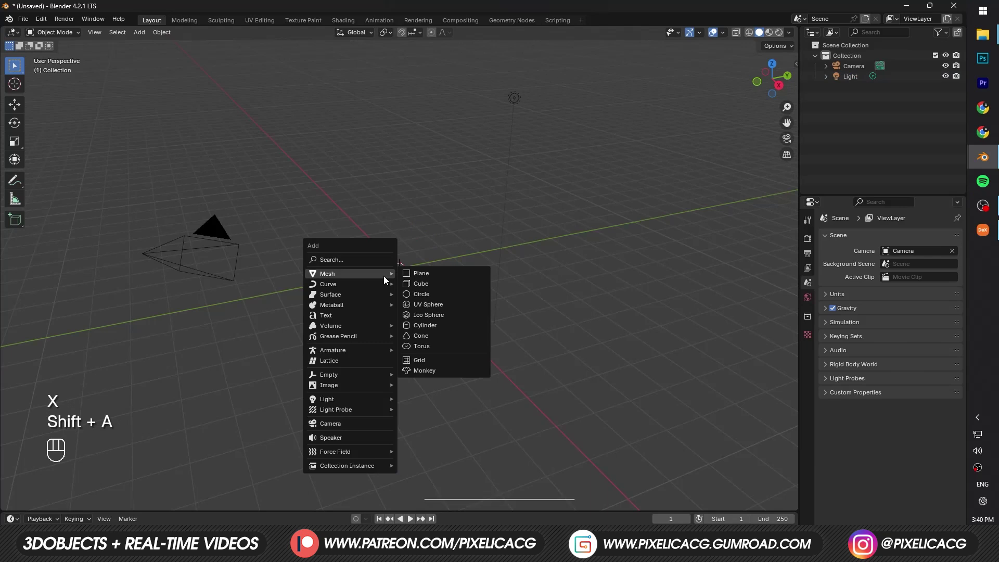
Step: Add a plane scaled to 1.757 and add an Empty Hair curves object on it
click(430, 267)
key(s)
key(shift+a)
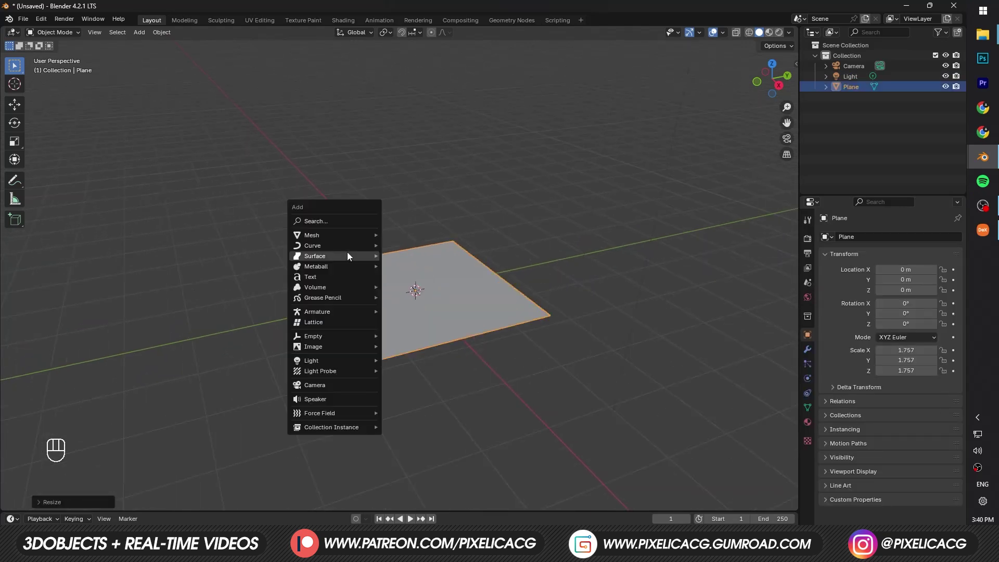
mouse_move(338, 246)
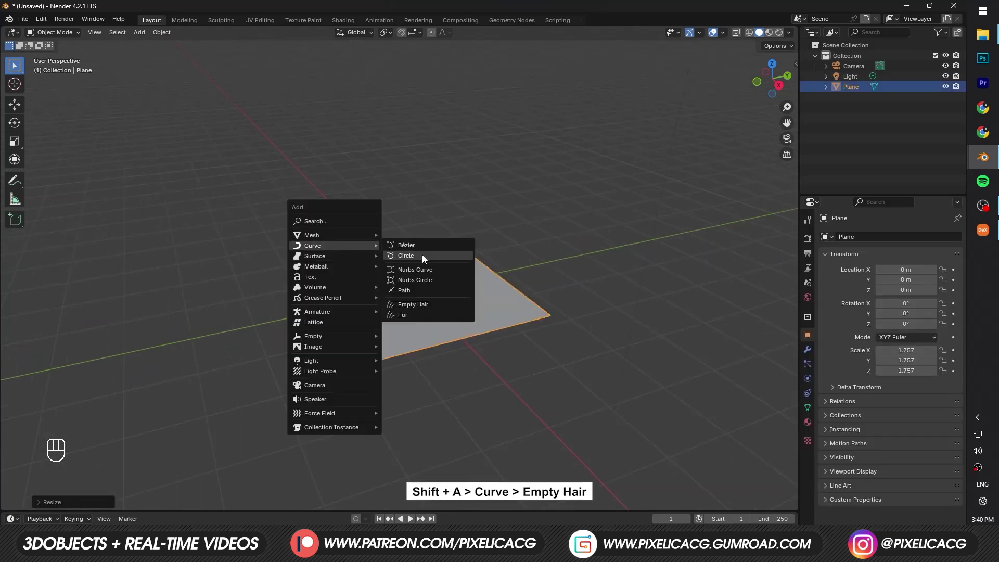
click(435, 303)
Step: Switch the hair curves to Sculpt Mode and plant two single strands on the plane with the Add brush
key(ctrl+Tab)
click(401, 313)
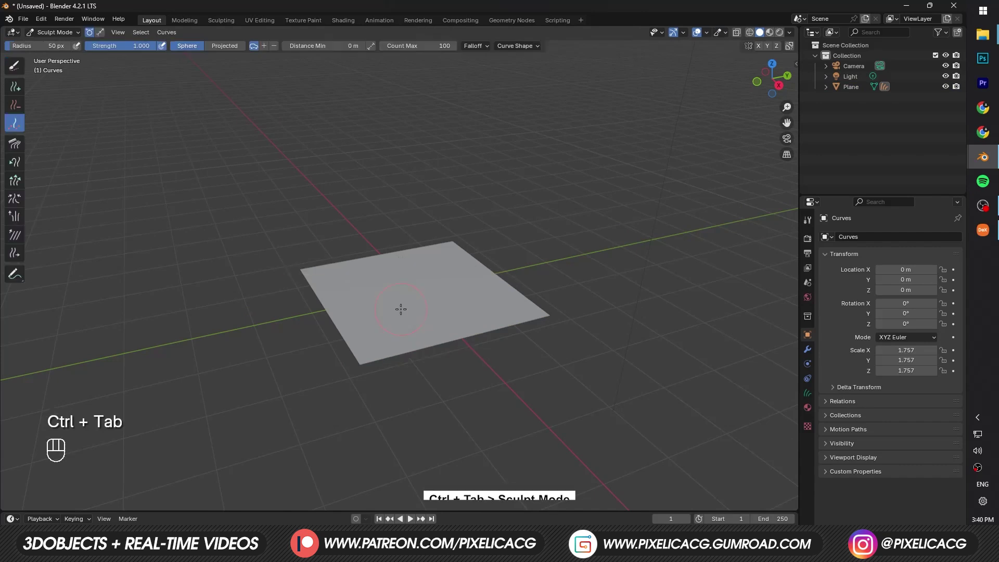
click(15, 86)
key(ctrl+z)
click(241, 46)
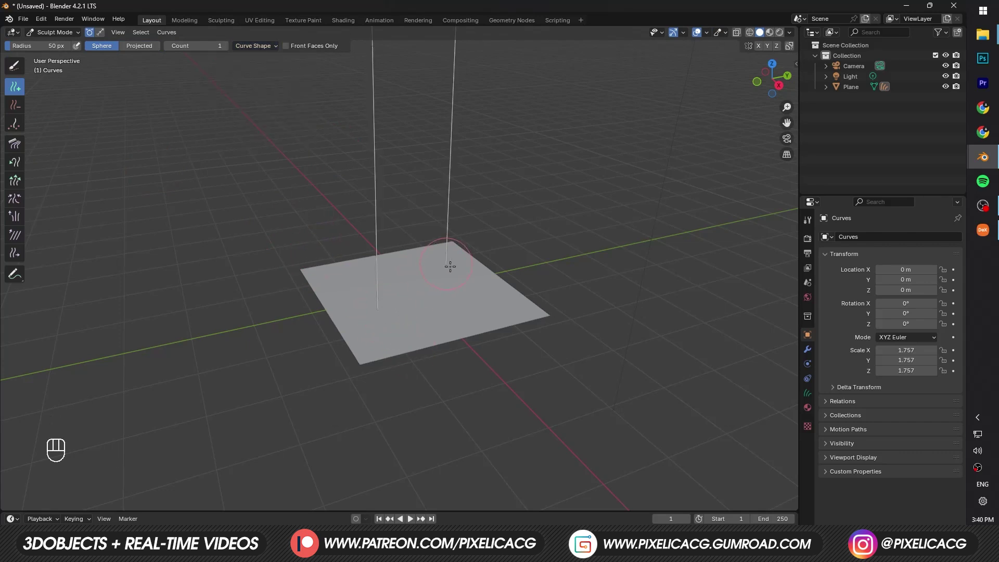
middle_drag(450, 267, 412, 369)
scroll(441, 253, down, 5)
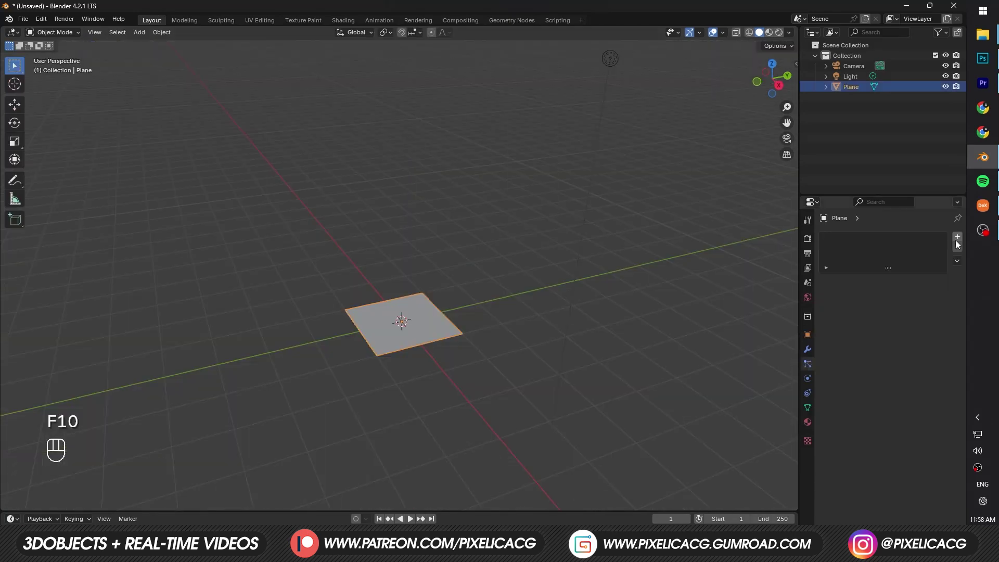
Step: Try out a particle system on the plane and a sculpt stroke over the two bent hair curves
click(957, 241)
click(926, 294)
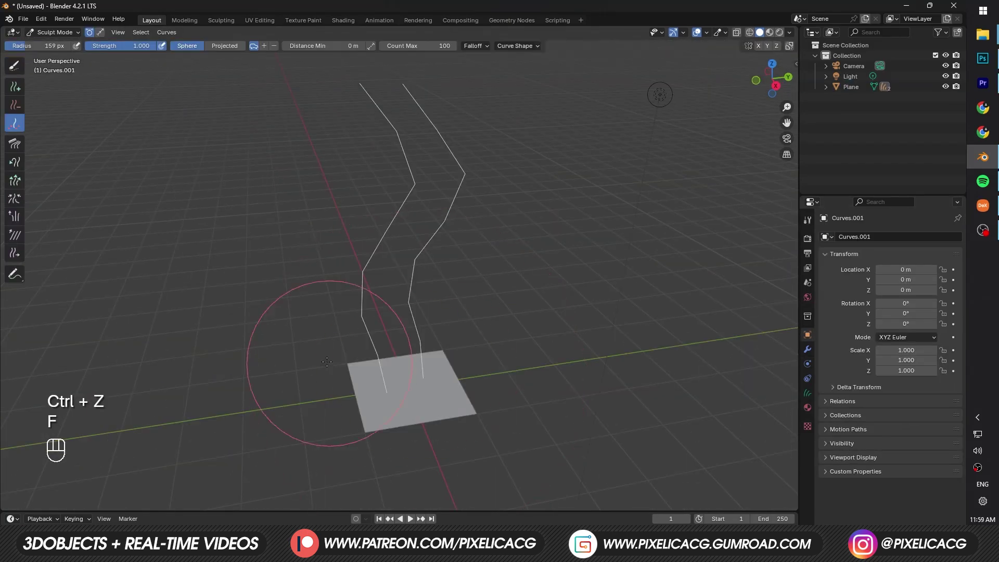
key(F10)
key(F10)
drag(322, 70, 562, 325)
key(ctrl+z)
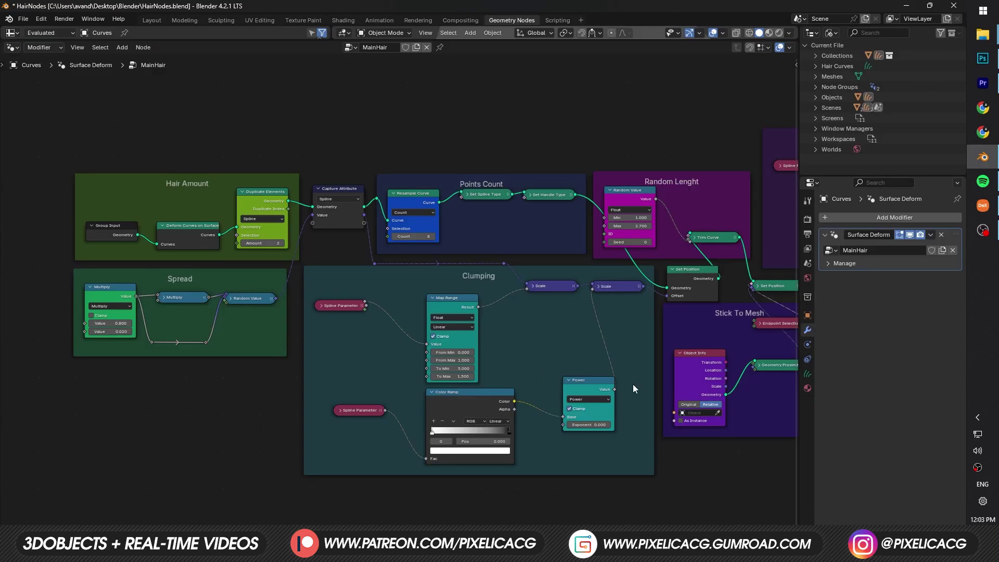
Step: Examine the MainHair geometry node tree in HairNodes.blend from the hair amount frame to the curl frame
middle_drag(633, 384, 73, 336)
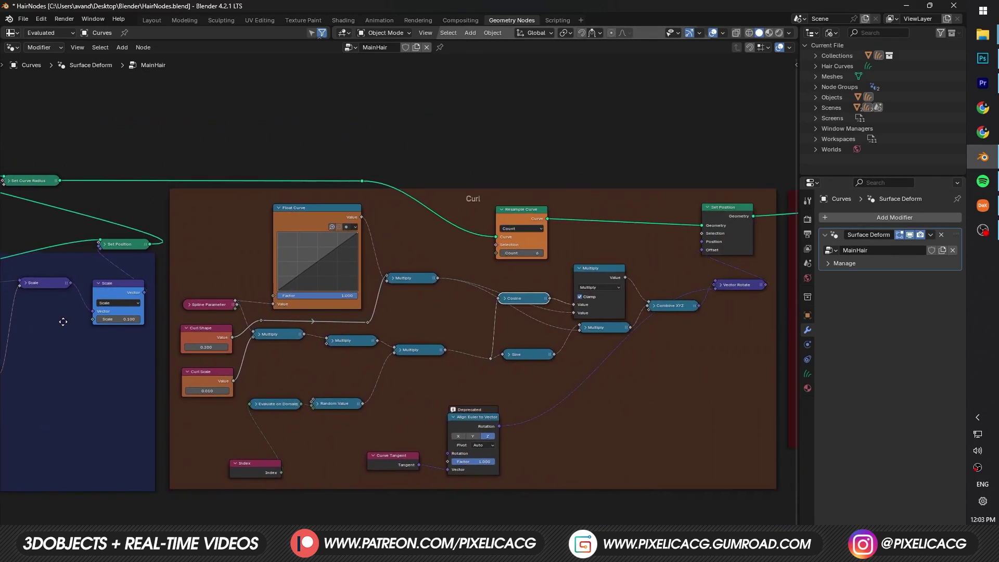
middle_drag(515, 329, 7, 339)
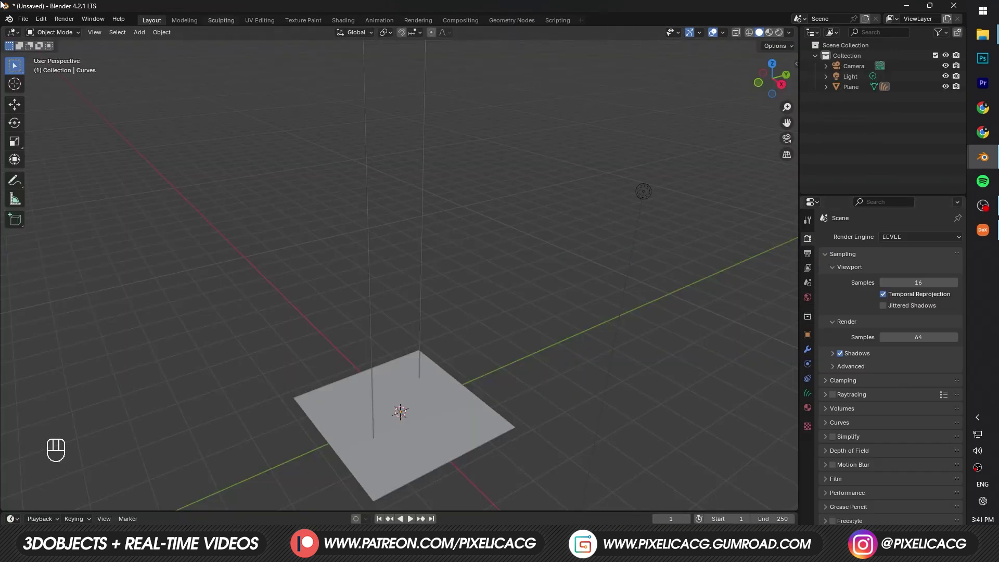
Step: Append the MainHair node tree from HairNodes.blend into the unsaved scene
click(24, 19)
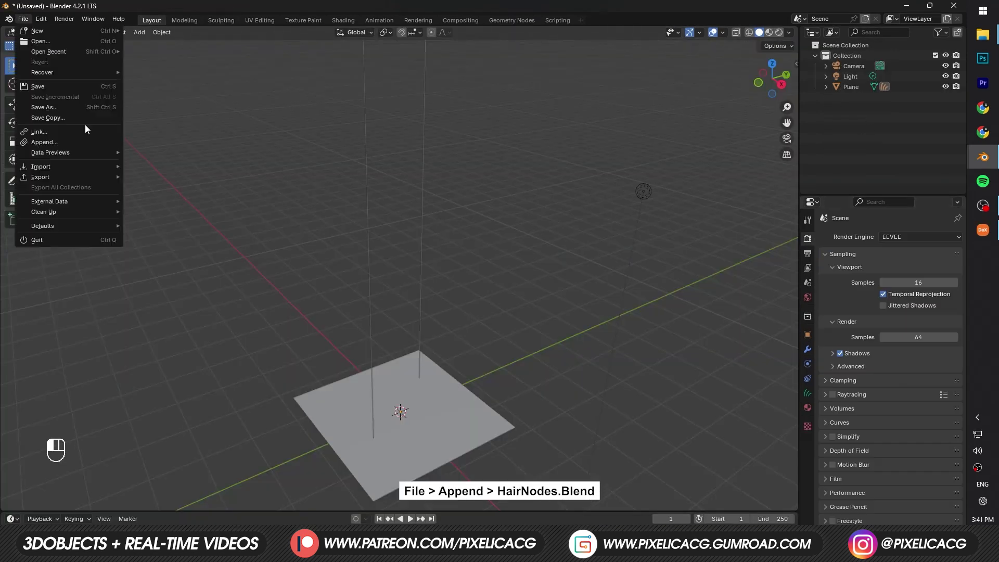
click(82, 141)
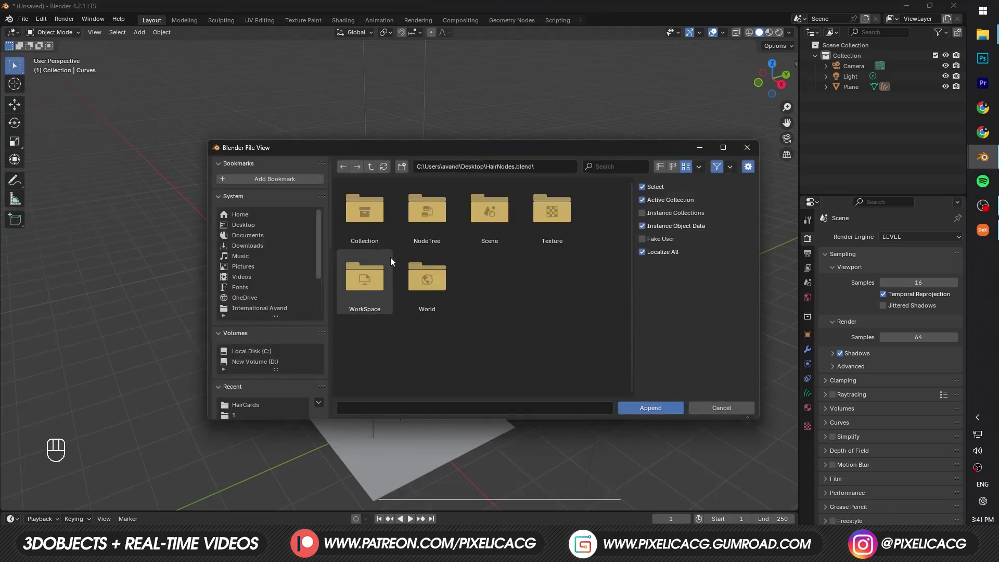
double_click(407, 240)
double_click(358, 217)
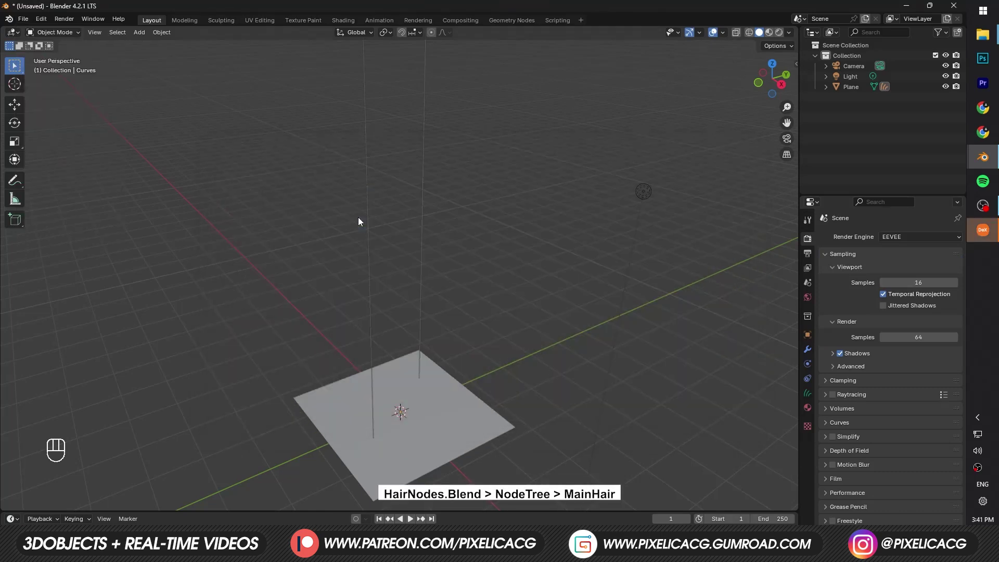
Step: Assign the MainHair node group to the Surface Deform modifier of the hair curves
click(808, 348)
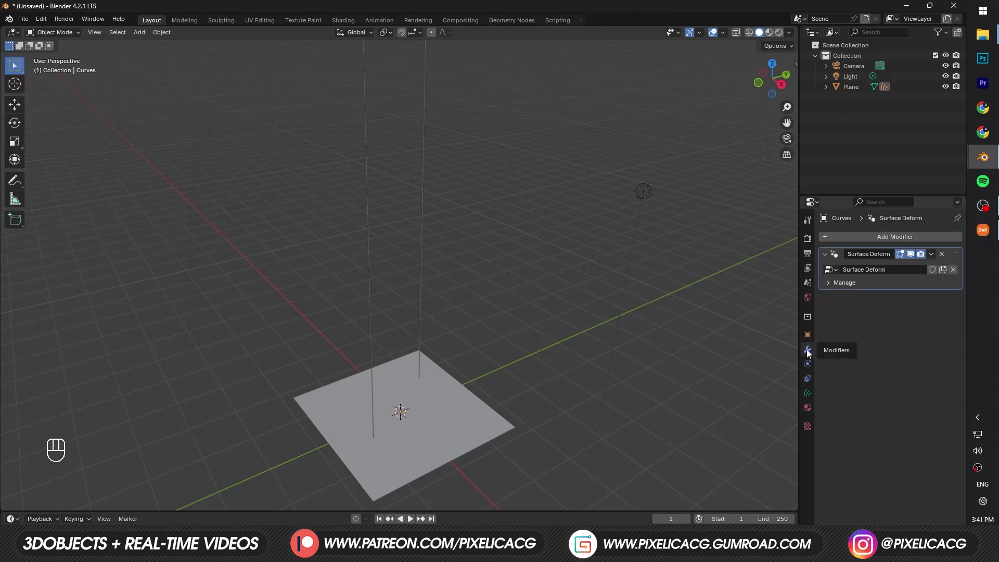
click(829, 269)
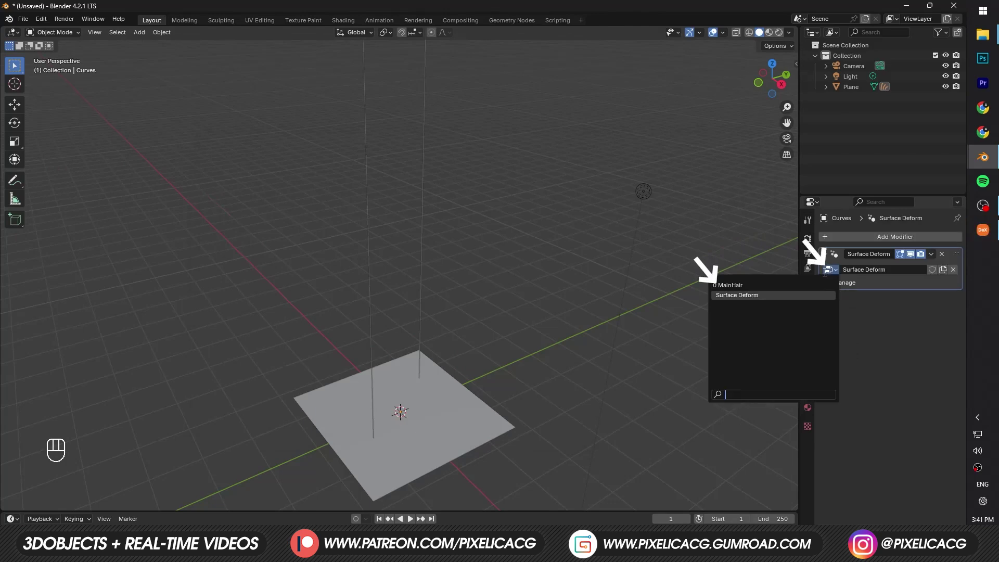
click(779, 284)
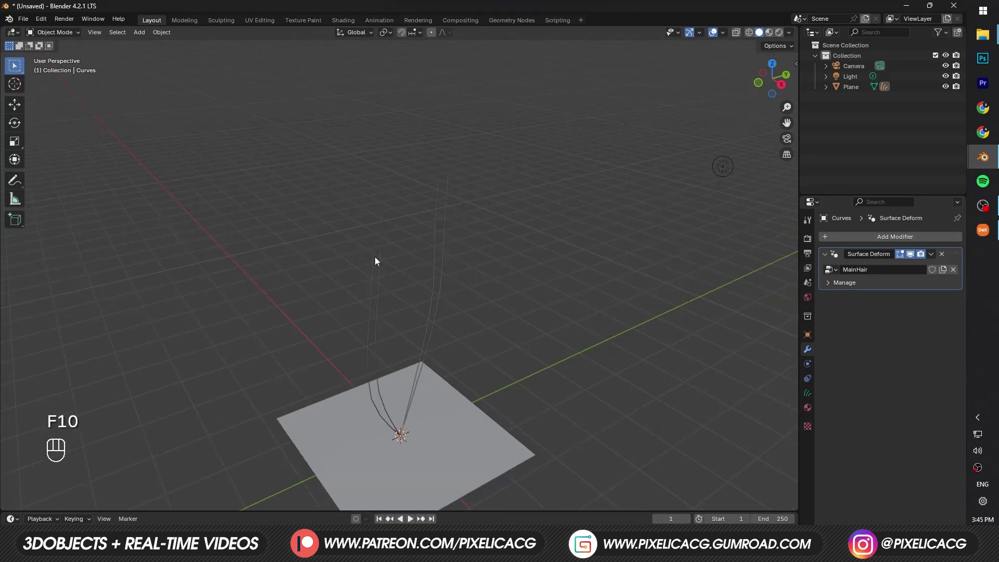
Step: Select the hair curves and show their MainHair nodes in a Geometry Node Editor beside the 3D viewport
click(376, 261)
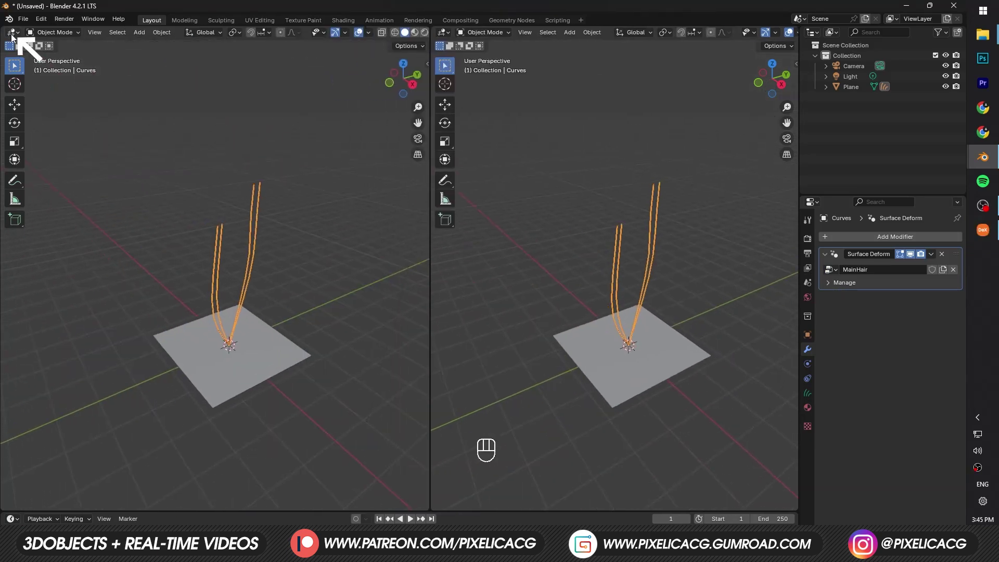
click(13, 33)
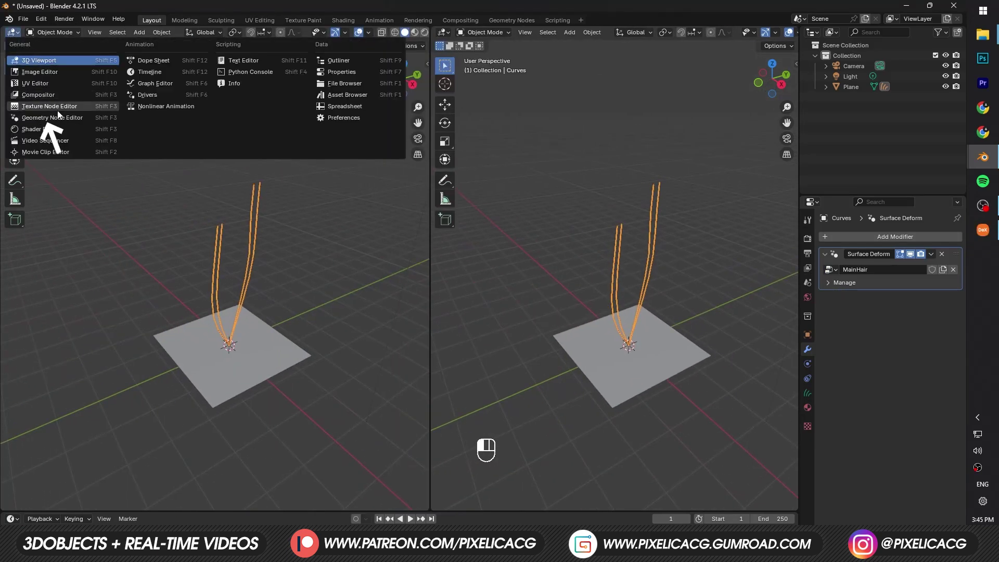
click(51, 118)
key(n)
scroll(290, 280, up, 4)
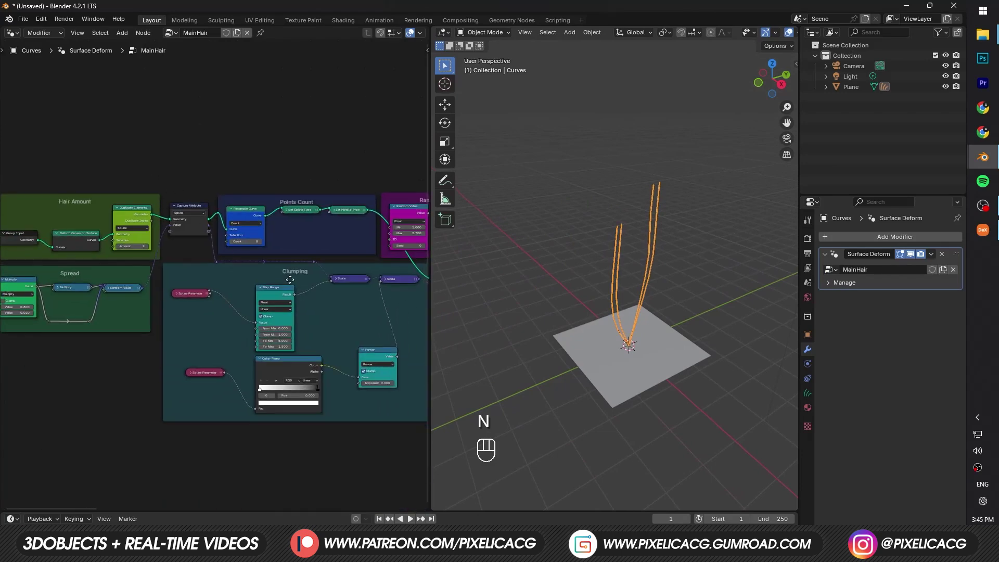
Step: Set the object of the Object Info node in the Stick To Mesh frame to Plane
middle_drag(290, 279, 70, 268)
scroll(78, 267, up, 3)
scroll(160, 345, up, 1)
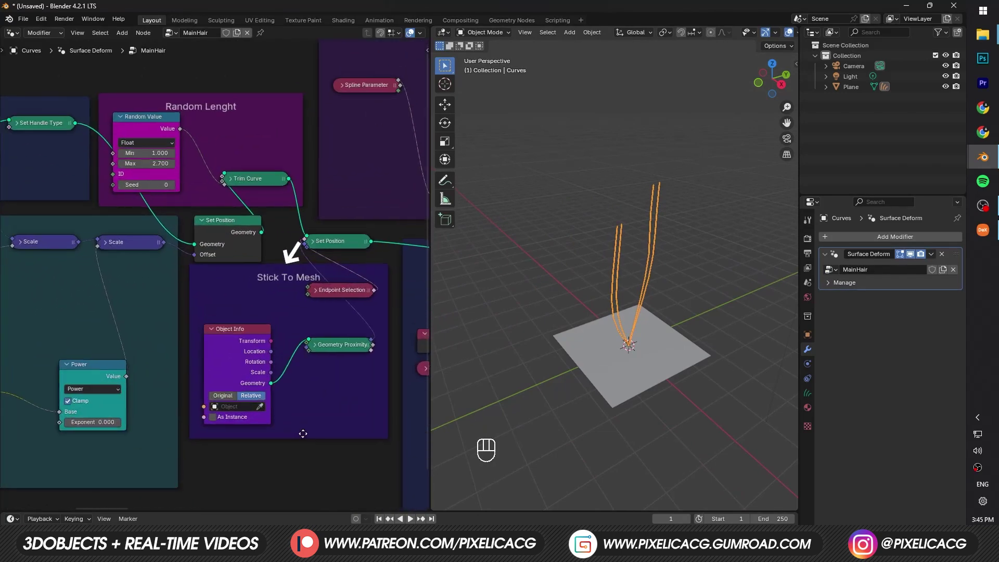
scroll(233, 395, up, 1)
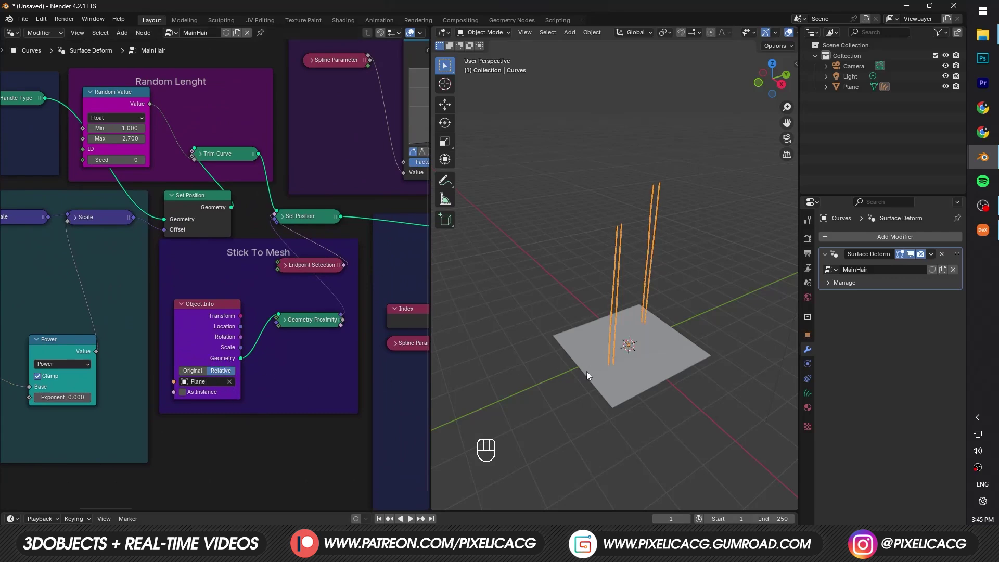
Step: Examine the Hair Amount, Spread, Points Count and Clumping frames of the MainHair node tree
middle_drag(139, 307, 257, 327)
scroll(257, 326, down, 5)
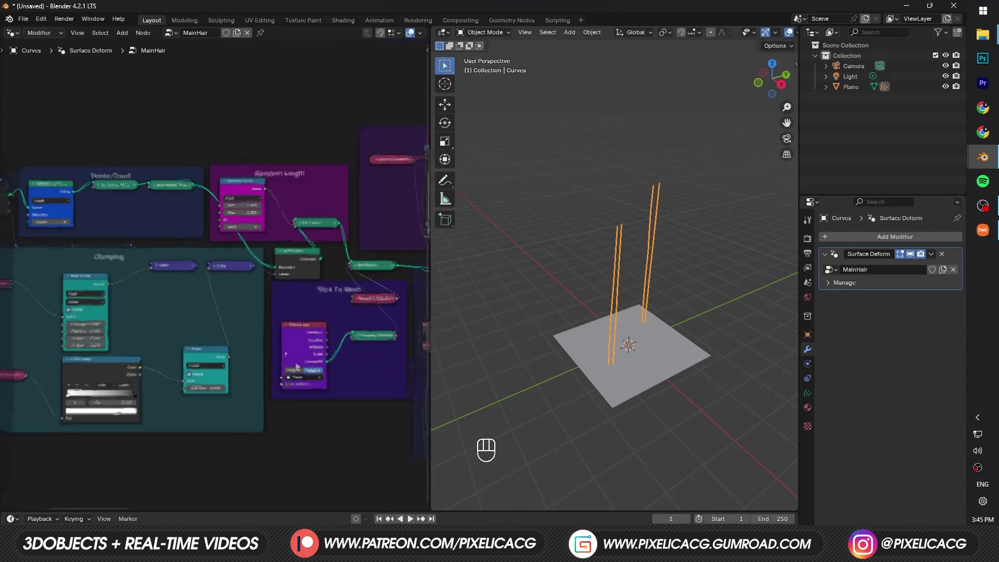
middle_drag(163, 312, 373, 325)
middle_drag(150, 265, 271, 291)
scroll(245, 286, up, 5)
middle_drag(157, 266, 164, 276)
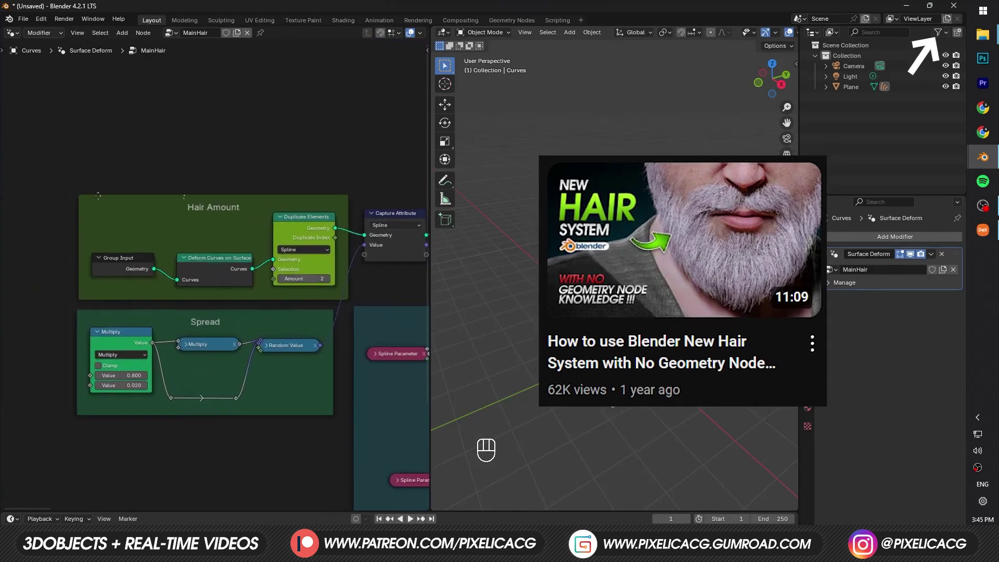
middle_drag(241, 209, 210, 175)
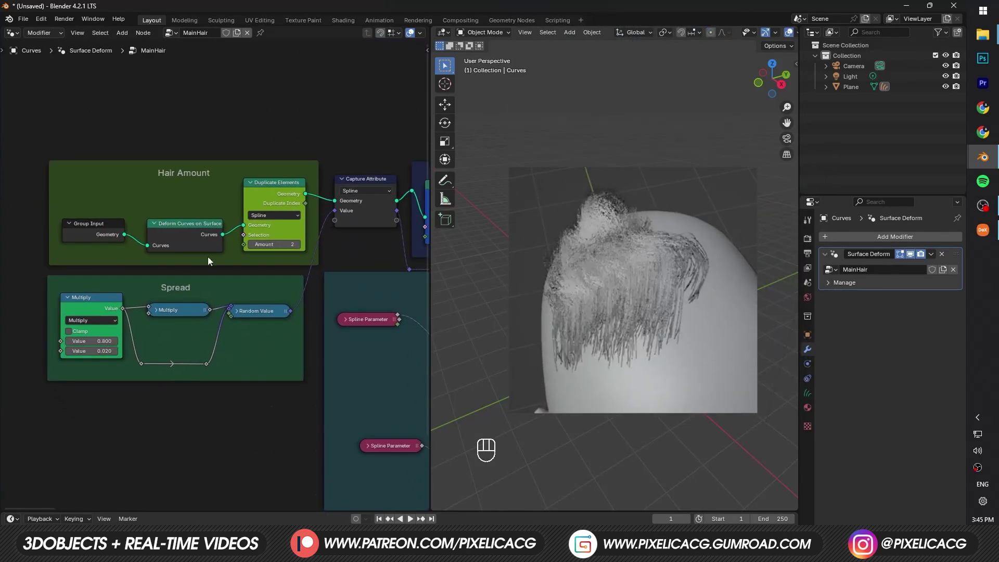
middle_drag(260, 289, 115, 278)
scroll(251, 305, down, 3)
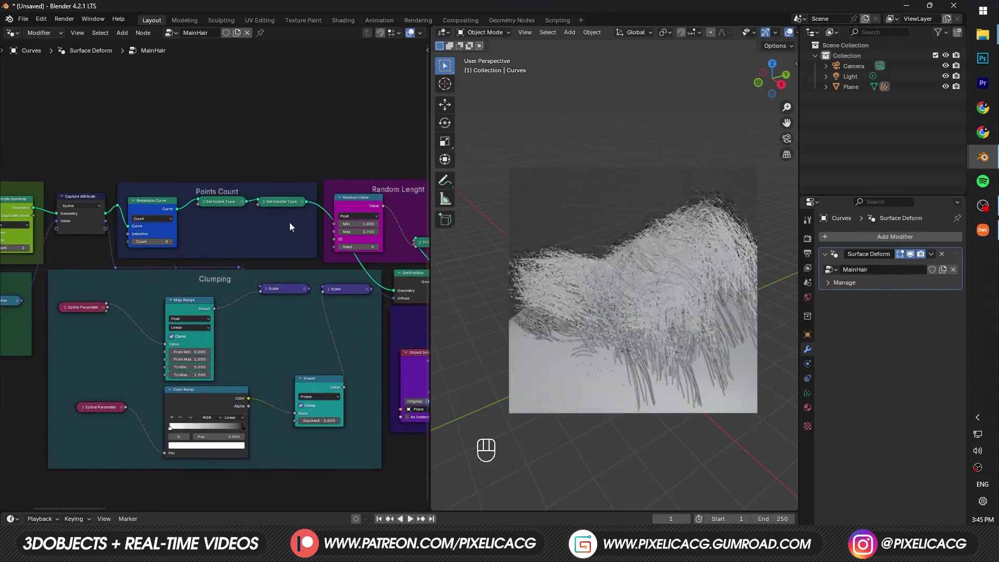
scroll(170, 214, up, 2)
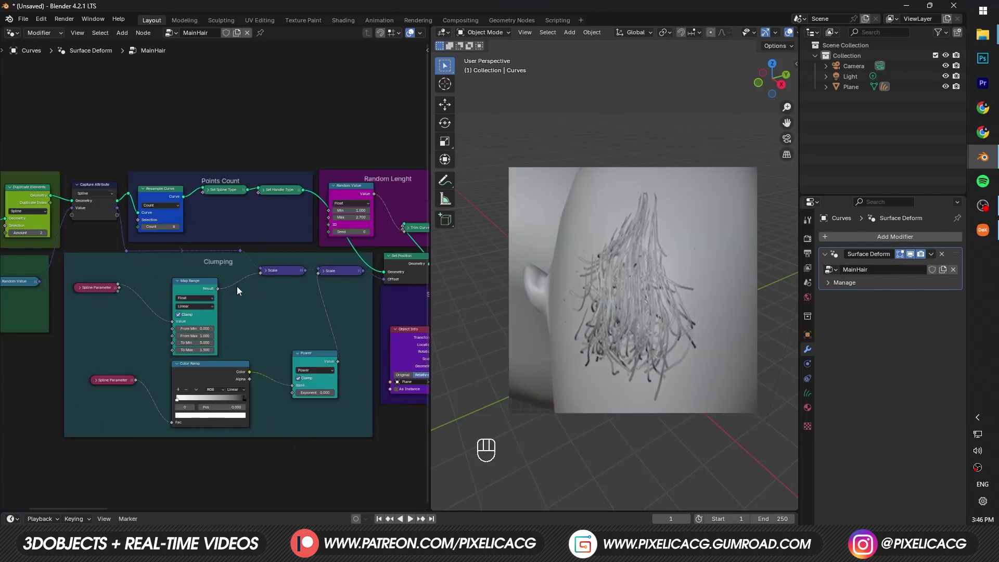
Step: Examine the Random Lenght, Stick To Mesh, Hair Thicness, Delete Hair and Noise frames of the node tree
middle_drag(341, 323, 146, 357)
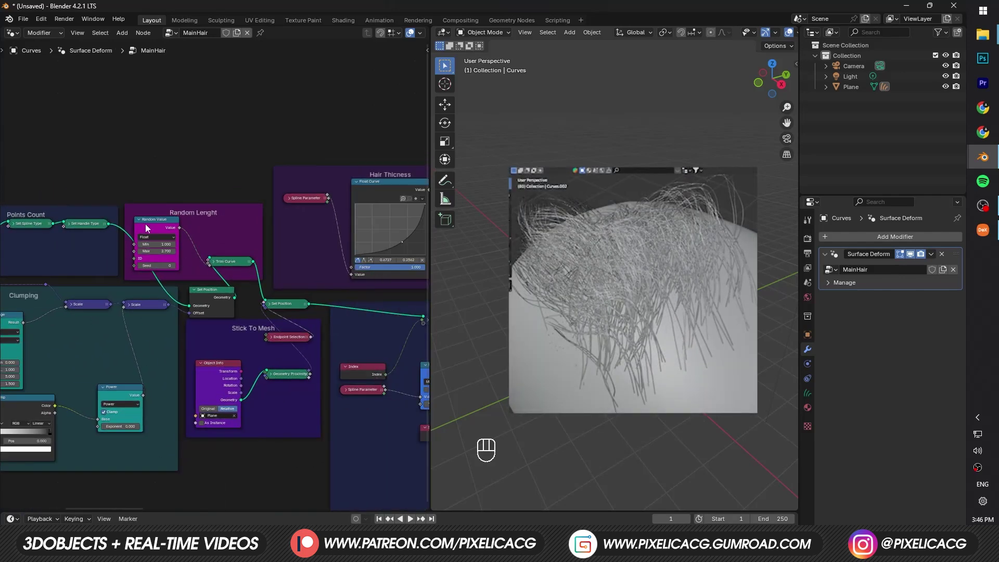
middle_drag(210, 207, 182, 254)
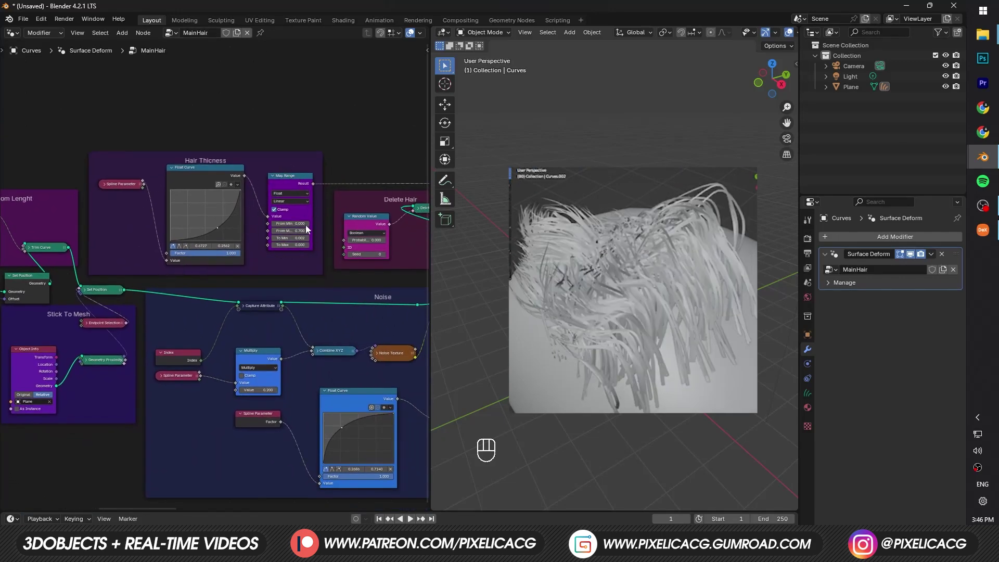
middle_drag(245, 220, 172, 231)
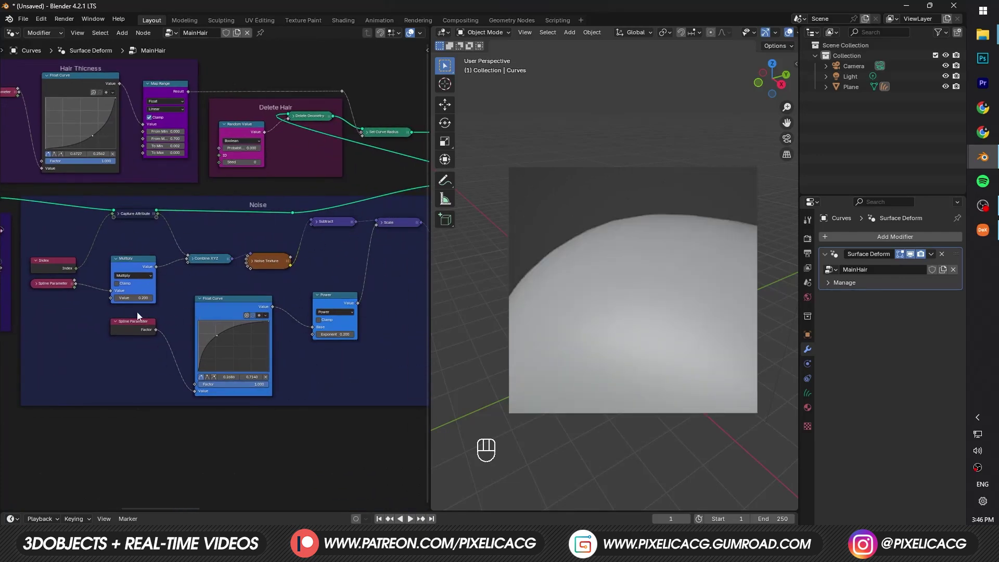
middle_drag(303, 185, 254, 270)
scroll(212, 250, up, 4)
Step: Examine the Curl and Roughness frames through to the Group Output of the MainHair node tree
middle_drag(209, 244, 98, 205)
scroll(278, 255, down, 1)
middle_drag(300, 261, 266, 264)
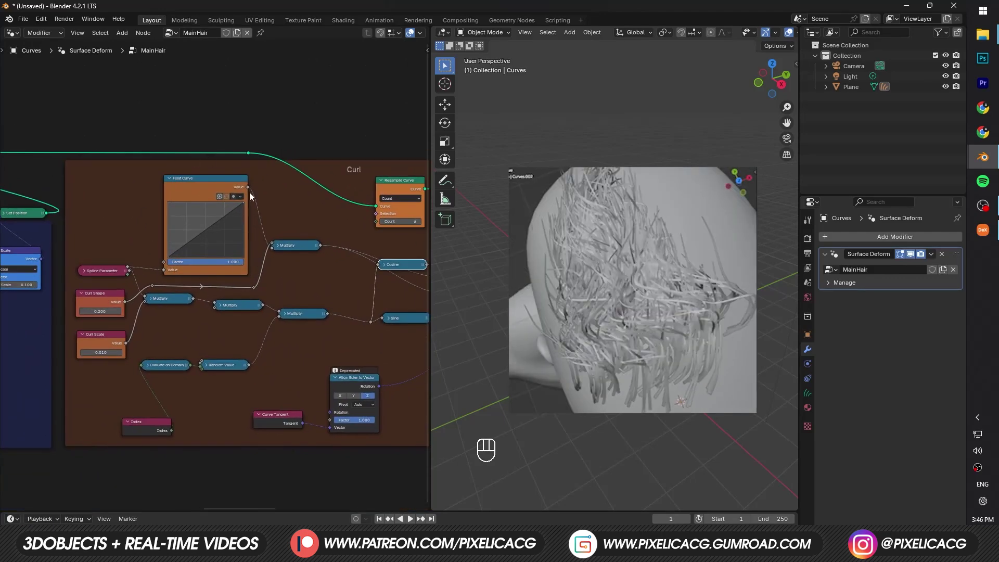
middle_drag(376, 233, 316, 245)
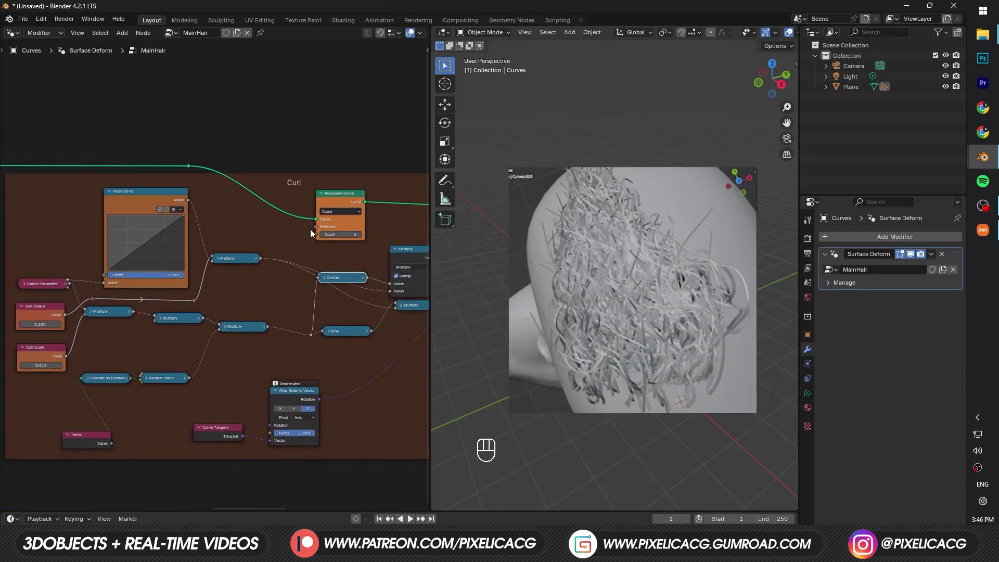
middle_drag(400, 260, 51, 295)
middle_drag(391, 299, 154, 291)
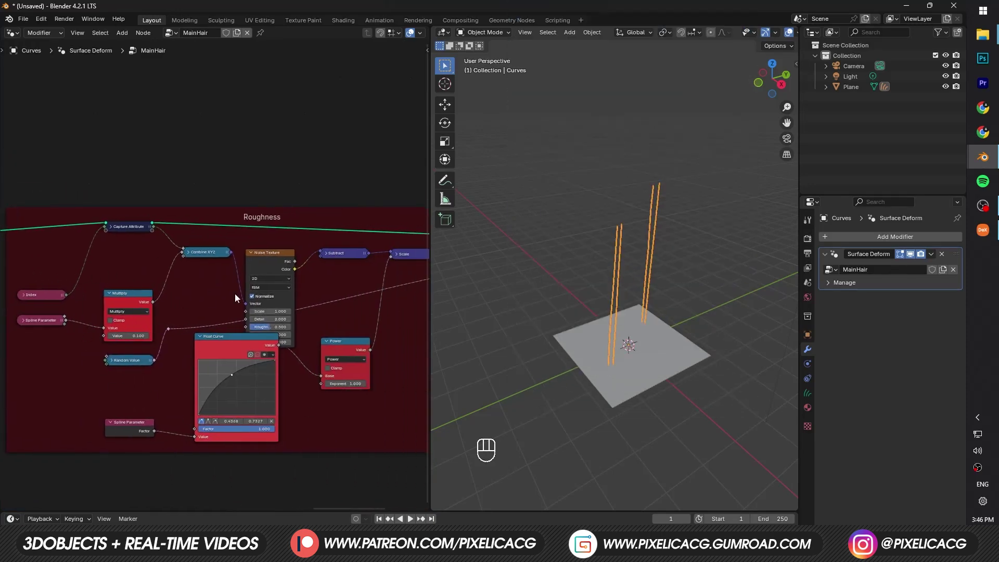
middle_drag(351, 327, 70, 338)
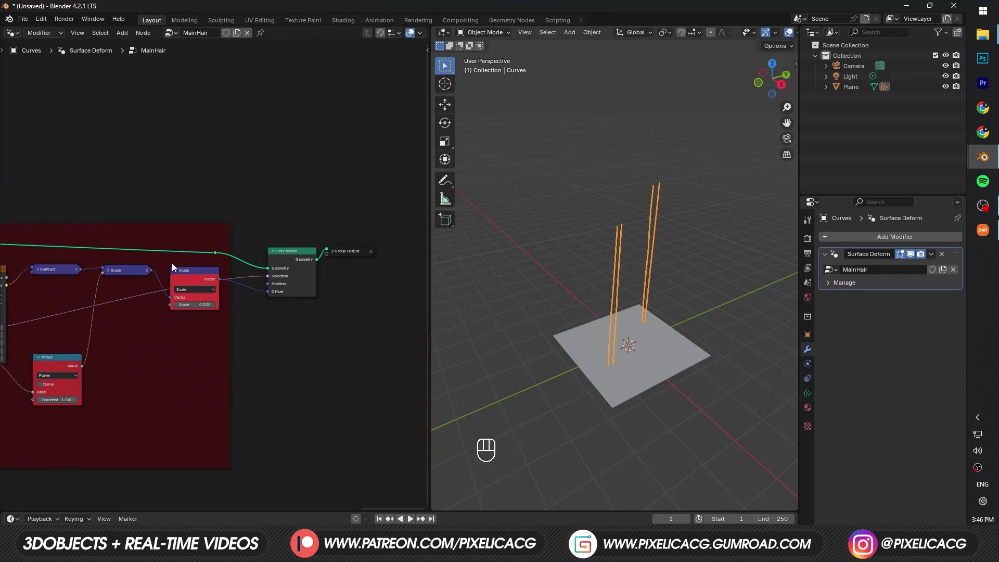
middle_drag(217, 316, 281, 321)
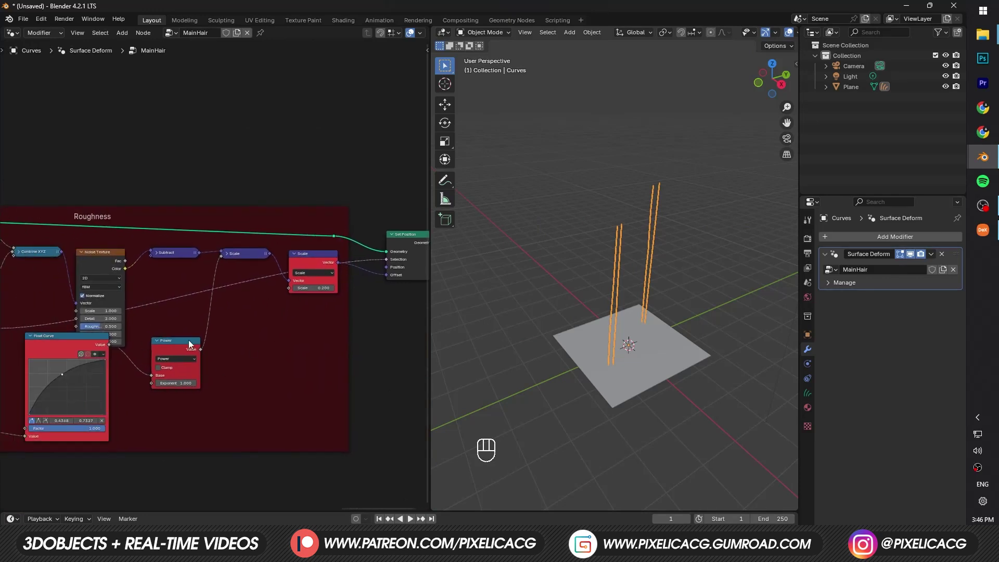
middle_drag(136, 336, 328, 337)
middle_drag(208, 311, 27, 315)
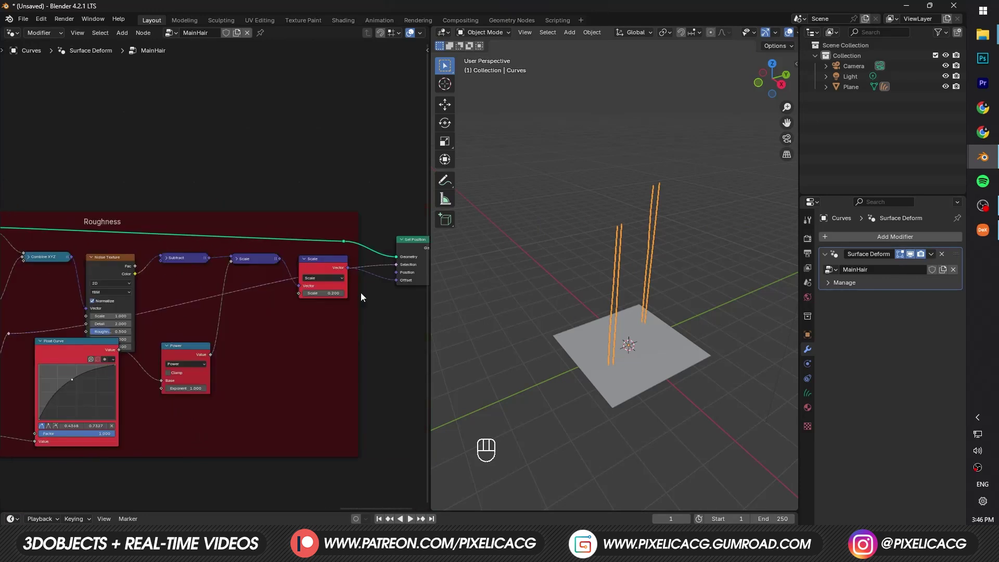
middle_drag(215, 326, 265, 330)
Step: Set the first value of the Multiply node in the Spread frame to 3.600
key(F10)
middle_drag(32, 346, 110, 351)
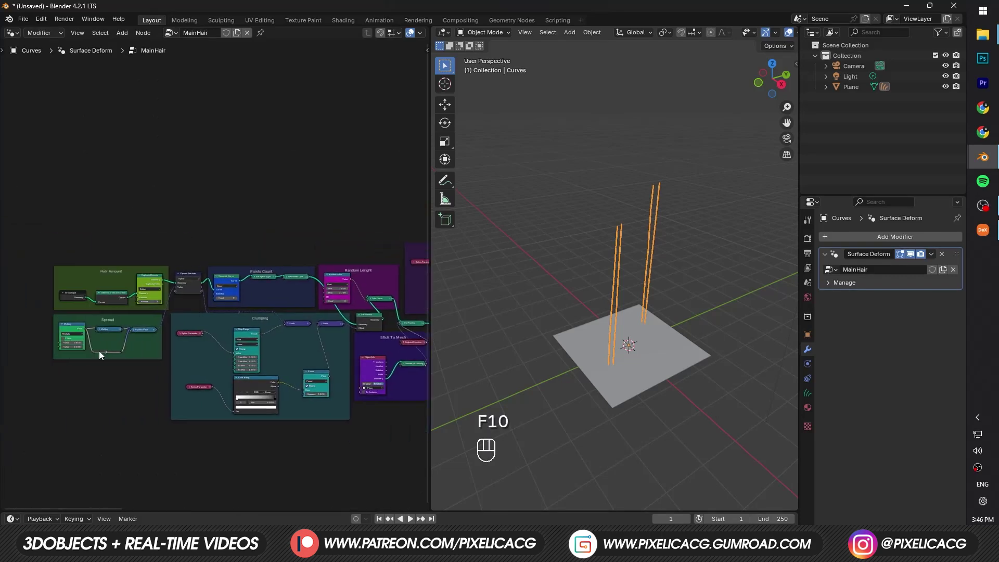
scroll(62, 297, up, 5)
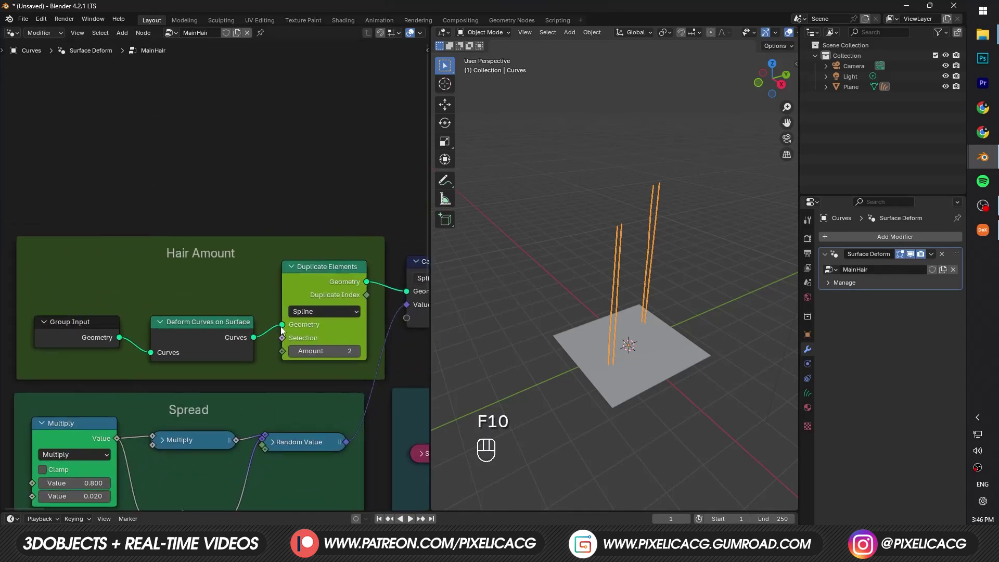
middle_drag(225, 402, 303, 271)
scroll(216, 278, up, 2)
drag(134, 374, 157, 374)
scroll(666, 295, down, 1)
Step: Switch the hair curves to Sculpt Mode and choose the Slide brush
mouse_move(666, 295)
middle_down()
mouse_move(612, 262)
mouse_move(627, 273)
mouse_move(543, 320)
middle_up()
scroll(614, 264, down, 2)
key(ctrl+Tab)
click(532, 348)
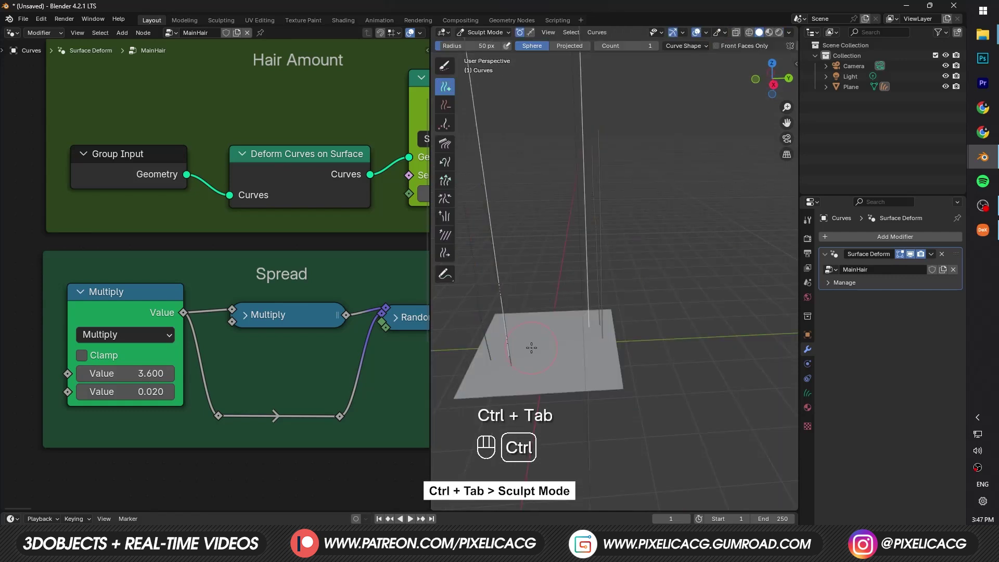
click(444, 254)
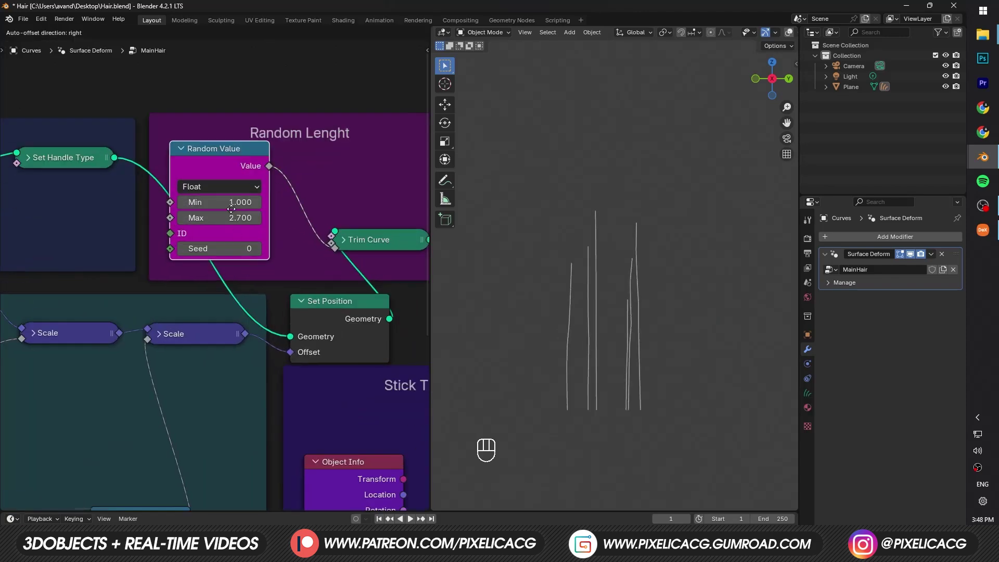
Step: Increase the Min and Max of the Random Value node in the Random Lenght frame to lengthen the strands
mouse_move(229, 203)
mouse_down()
mouse_move(245, 202)
mouse_move(234, 218)
mouse_up()
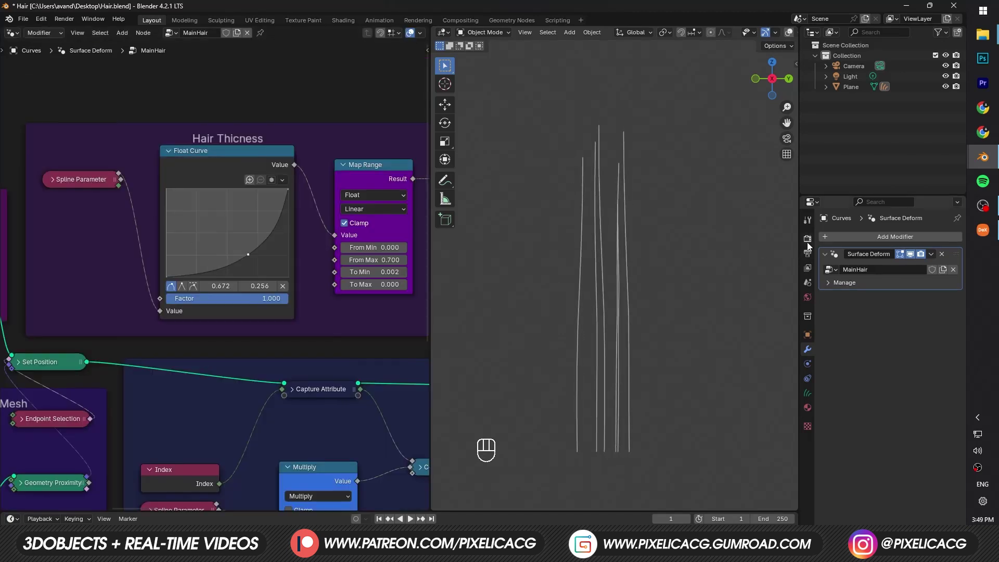
Step: Choose EEVEE as the render engine and set the shape of rendered curves to Strip
click(809, 246)
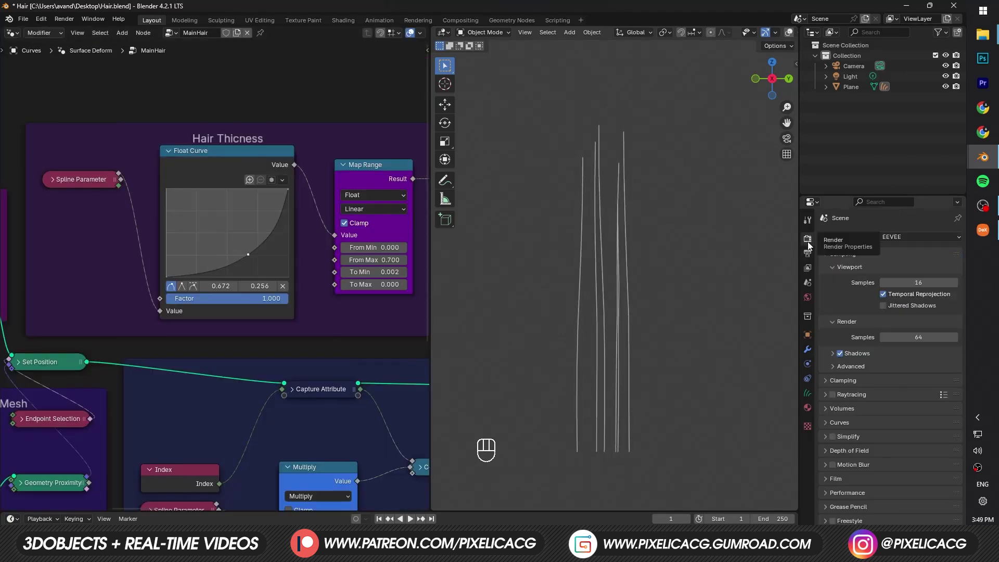
click(892, 237)
click(910, 248)
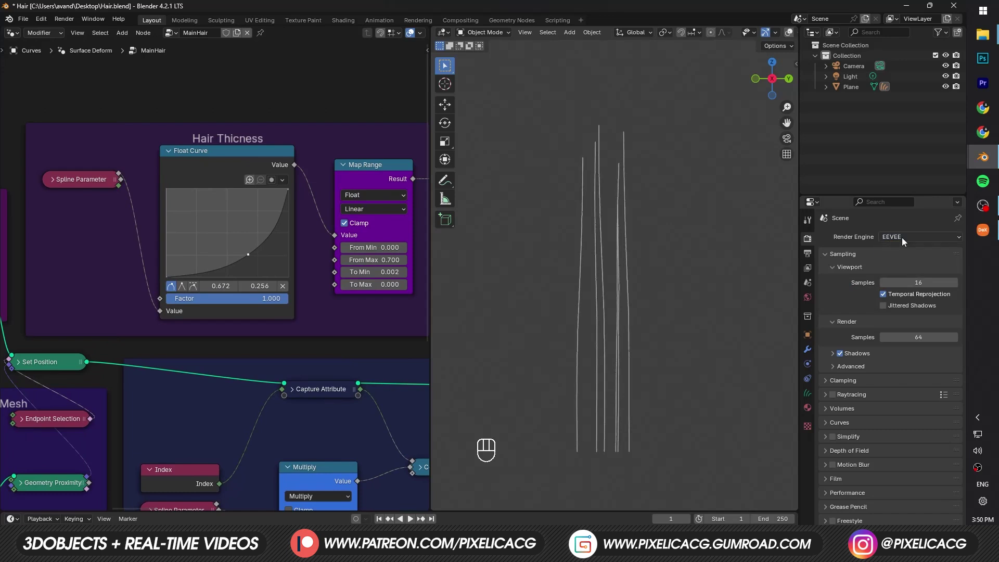
click(902, 239)
click(840, 423)
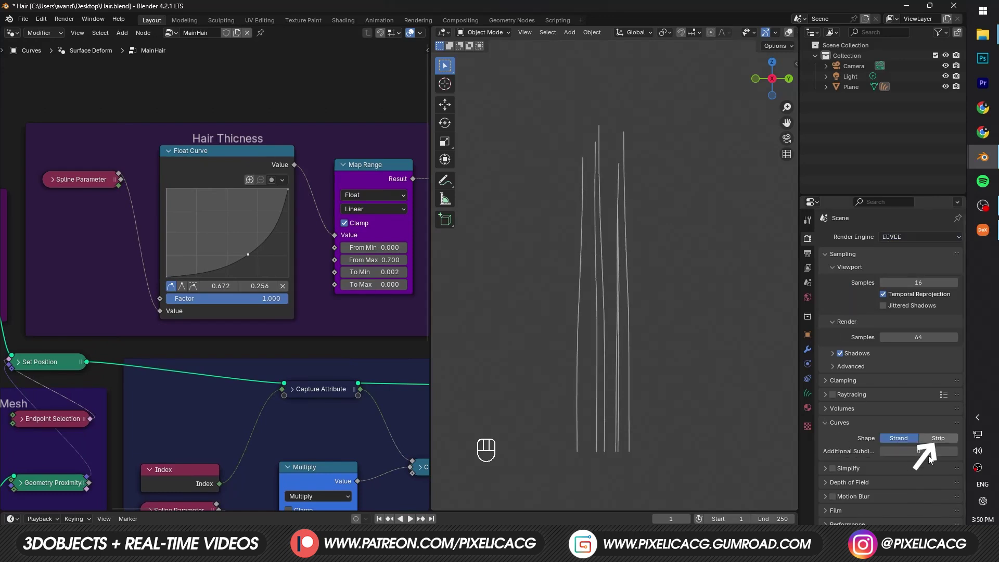
click(937, 442)
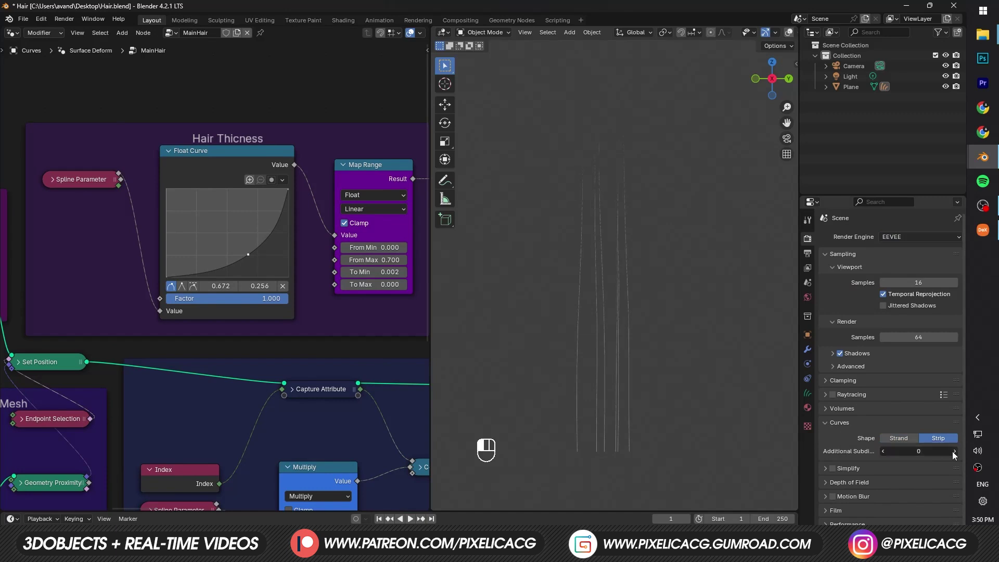
Step: Adjust the Curl Scale value in the Curl frame to make the strands wavy
middle_drag(392, 265, 334, 257)
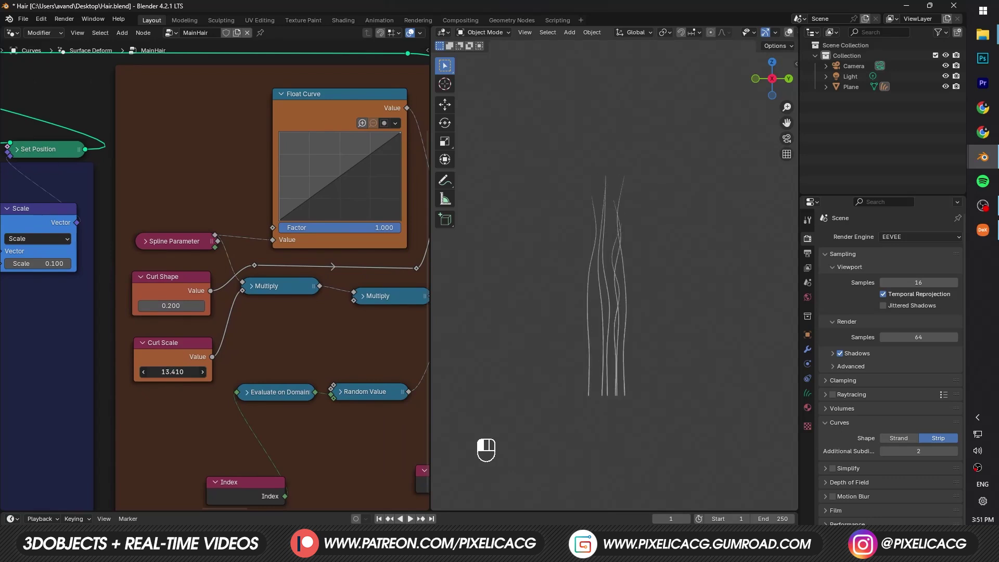
drag(173, 372, 200, 372)
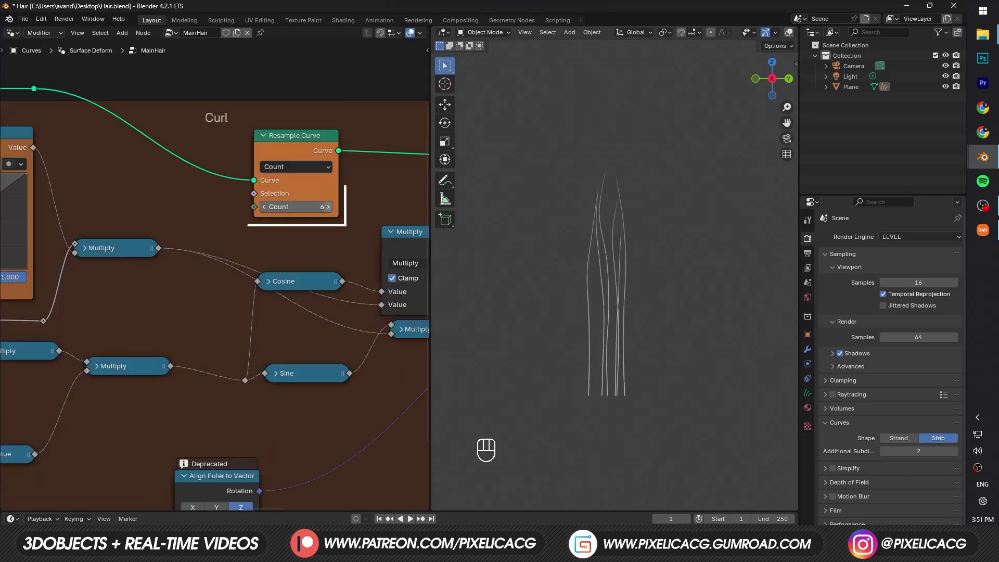
Step: Try a count of 8 on the Curl frame's Resample Curve node and return it to 6
click(329, 208)
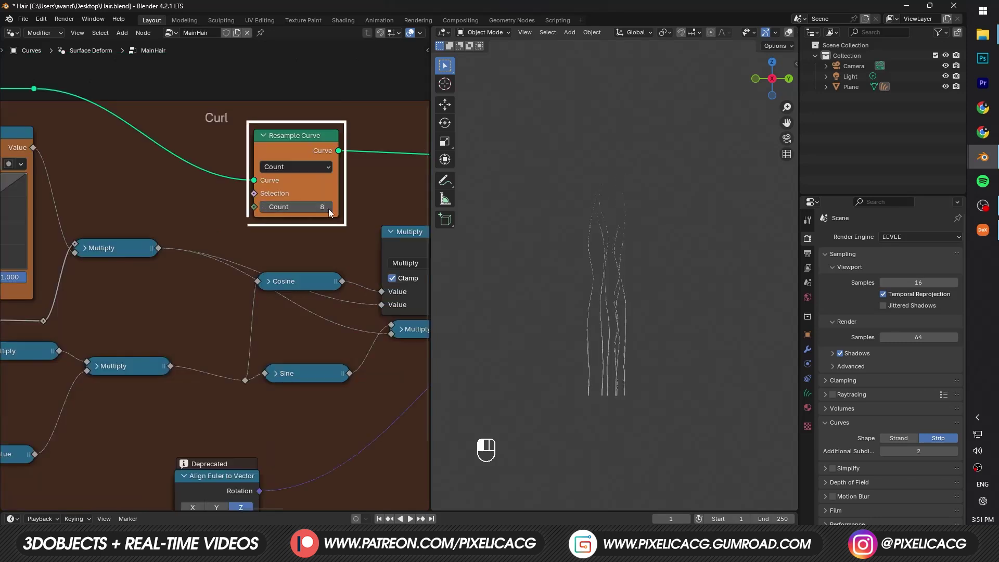
click(263, 207)
click(262, 207)
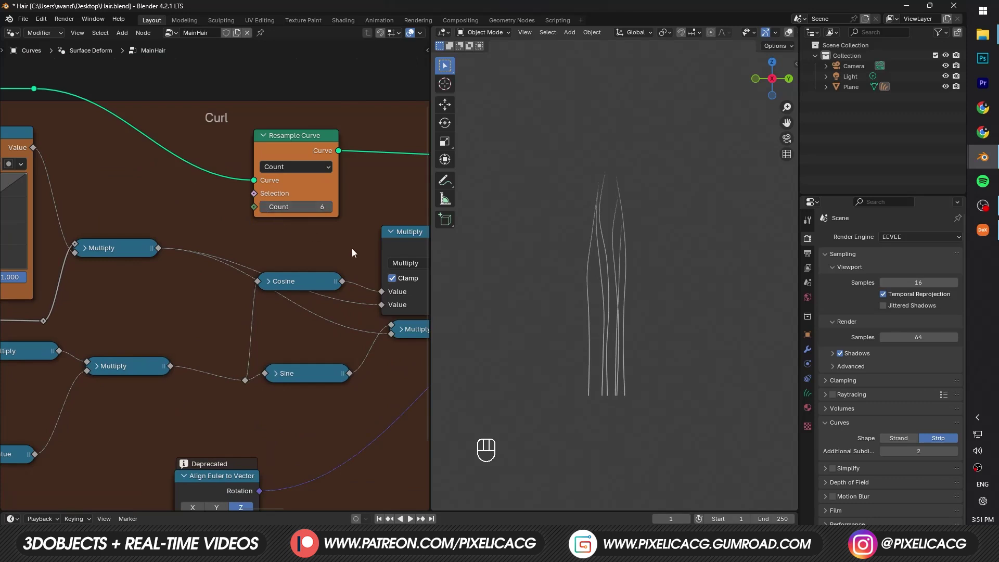
Step: Rotate the hair plane 180° about the X axis so the strands hang downward
key(r)
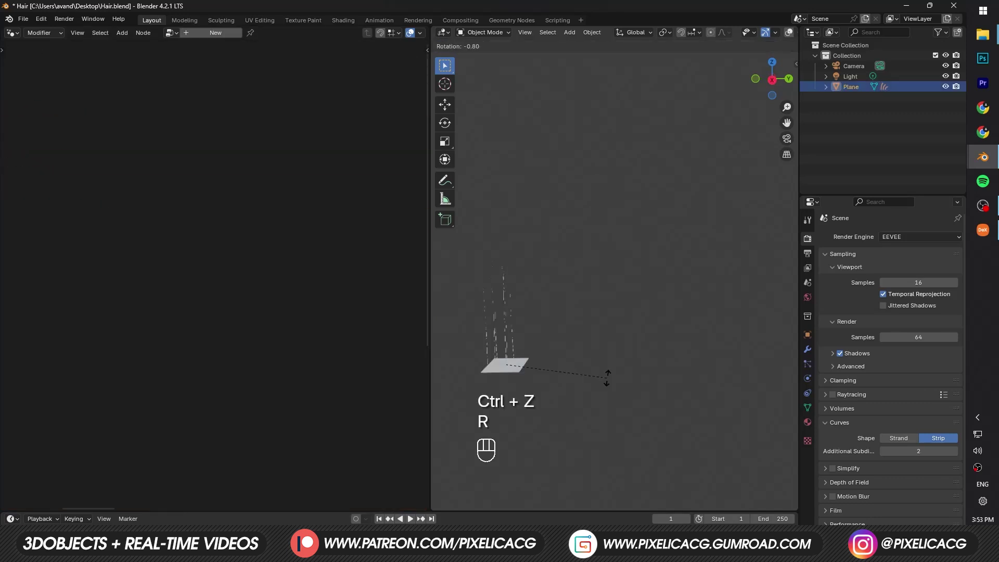
key(x)
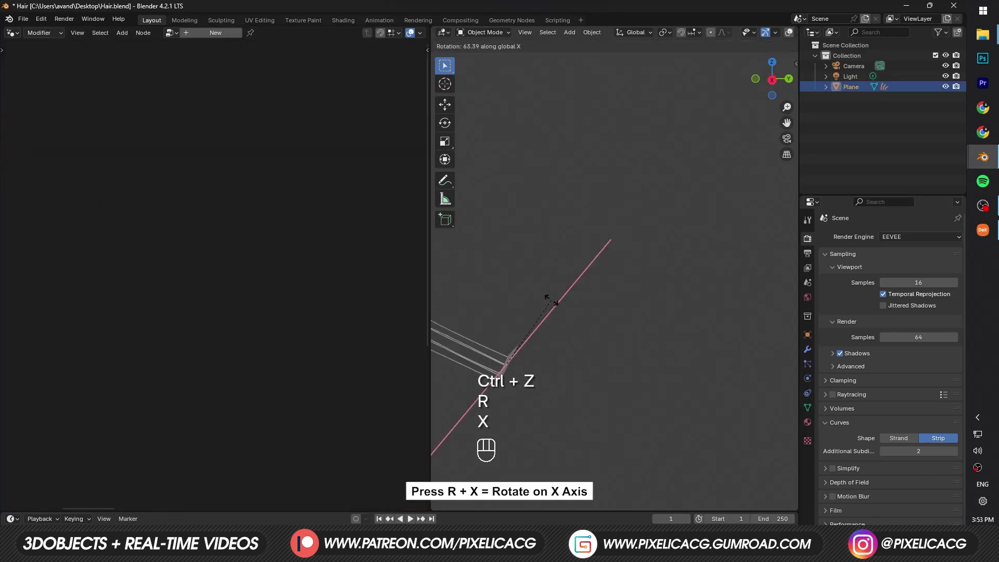
key(KP_1)
key(KP_8)
key(KP_0)
key(KP_Enter)
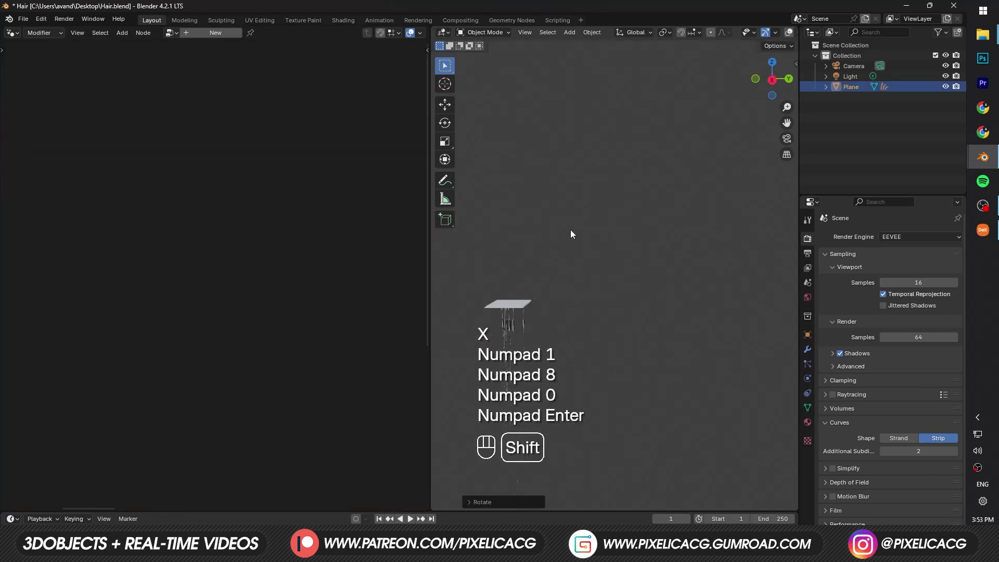
Step: Move the flipped hair plane upward along the Z axis
key(g)
key(z)
click(555, 195)
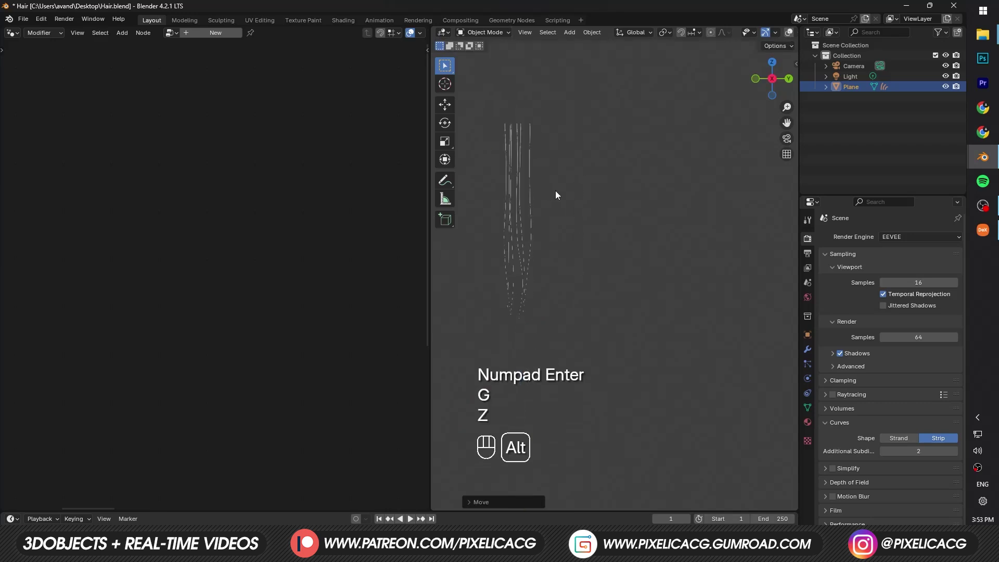
shift+middle_drag(544, 154, 584, 245)
scroll(584, 246, up, 1)
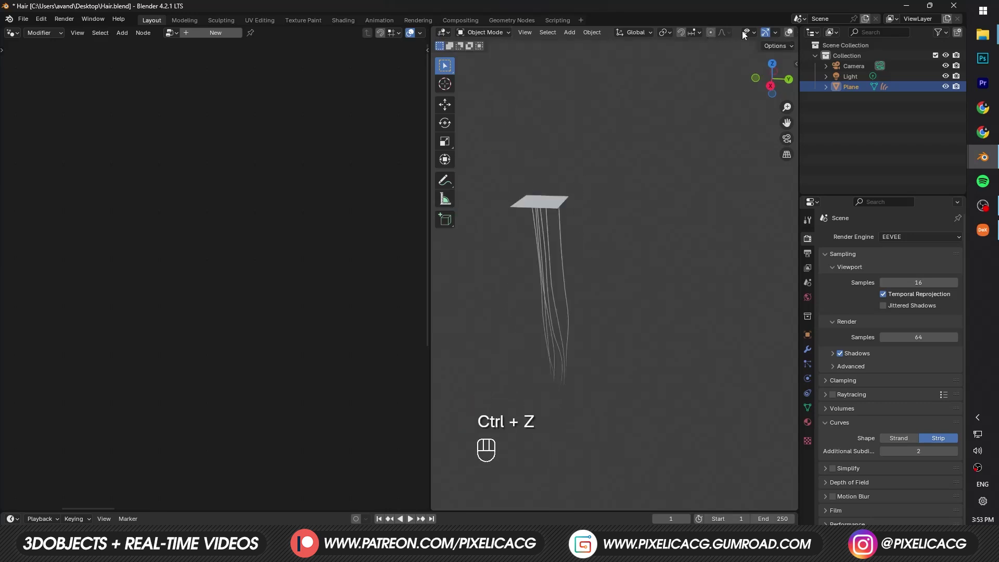
Step: Show the viewport overlays and place a duplicate of the hair plane about 7.7 m away along the Y axis
click(787, 35)
key(shift+d)
click(789, 33)
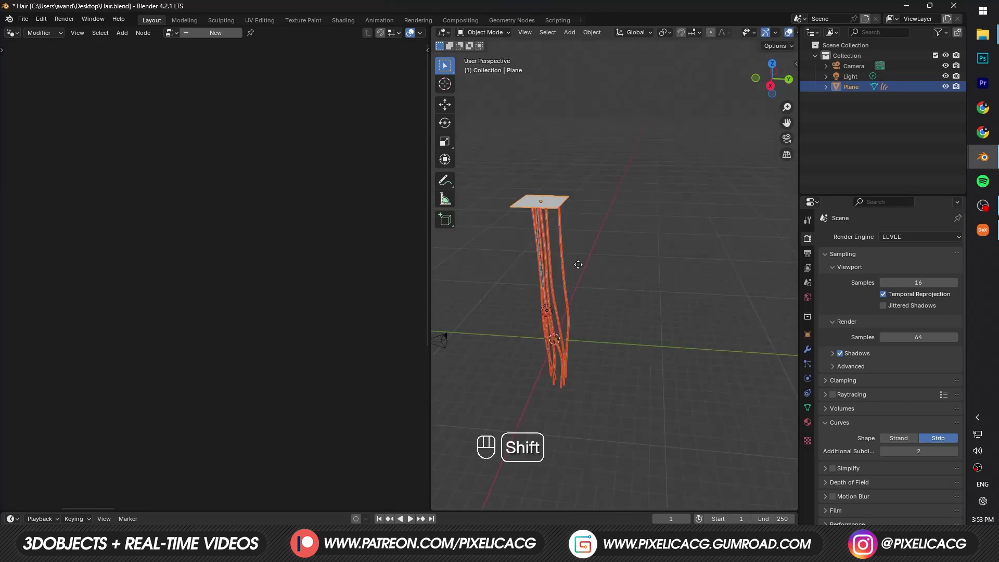
key(shift+d)
key(x)
key(y)
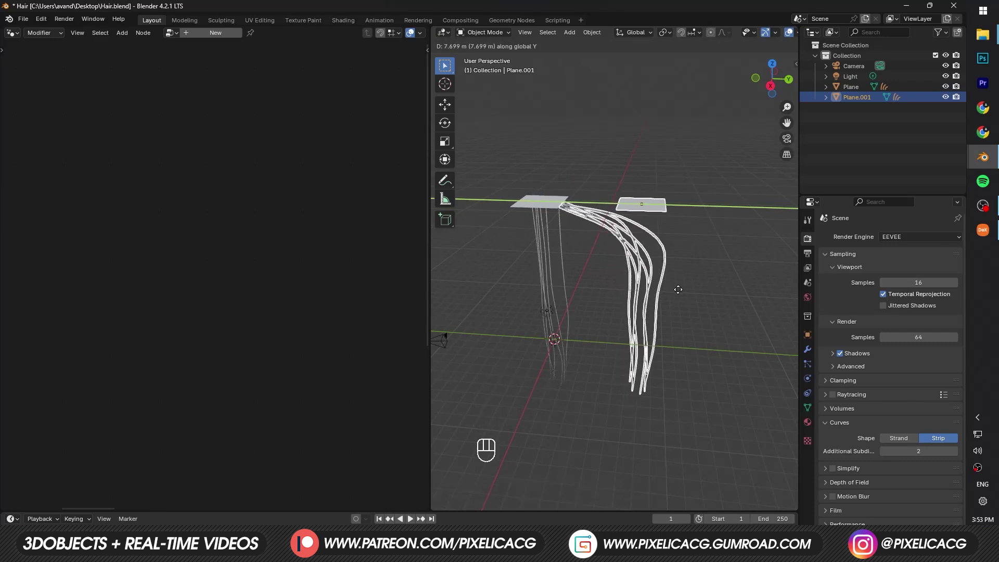
click(678, 290)
Step: Rename the hair node group to Very Light Hair Density and name the duplicated hair's own copy Light Hair Density
click(687, 335)
click(646, 291)
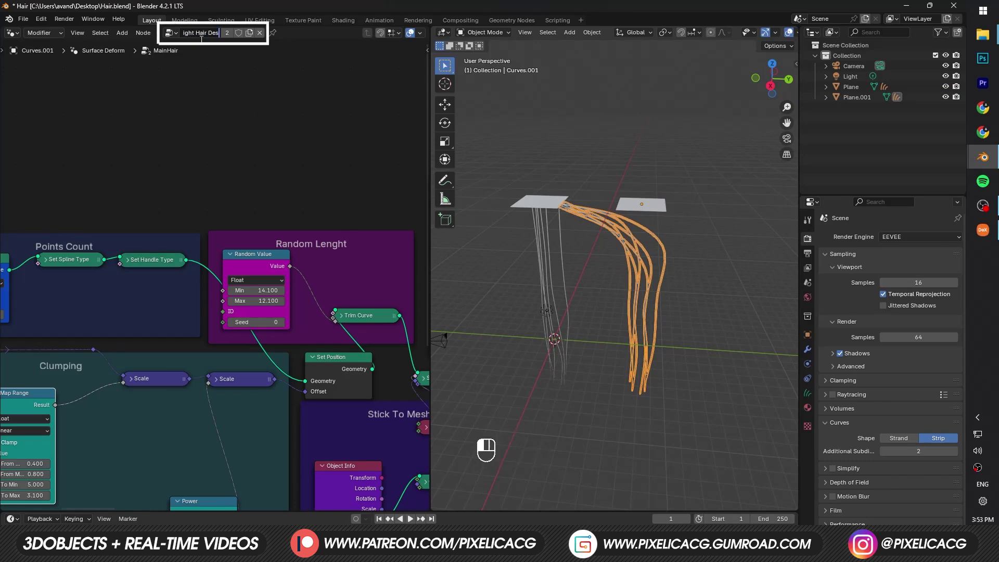
text(y)
key(Return)
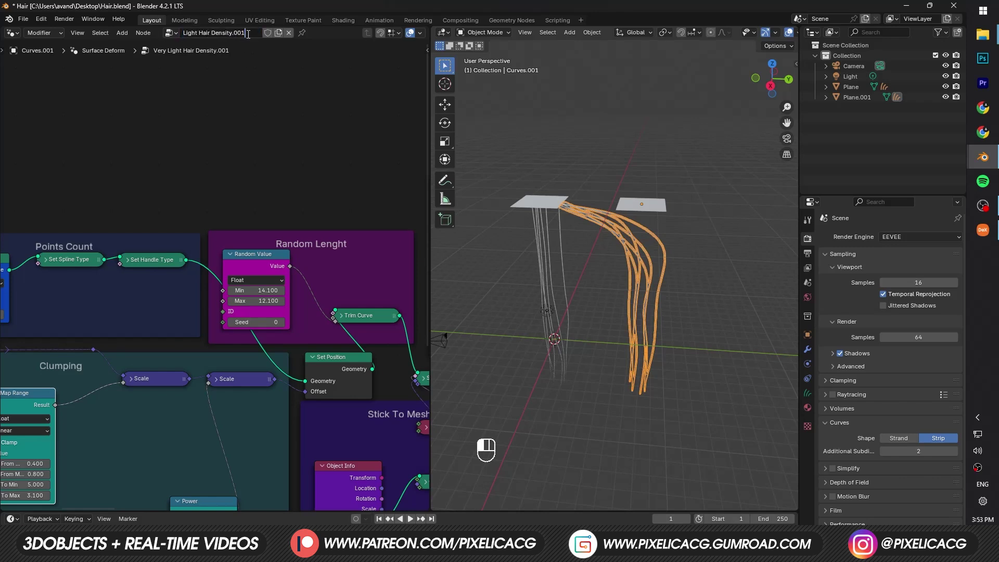
key(Return)
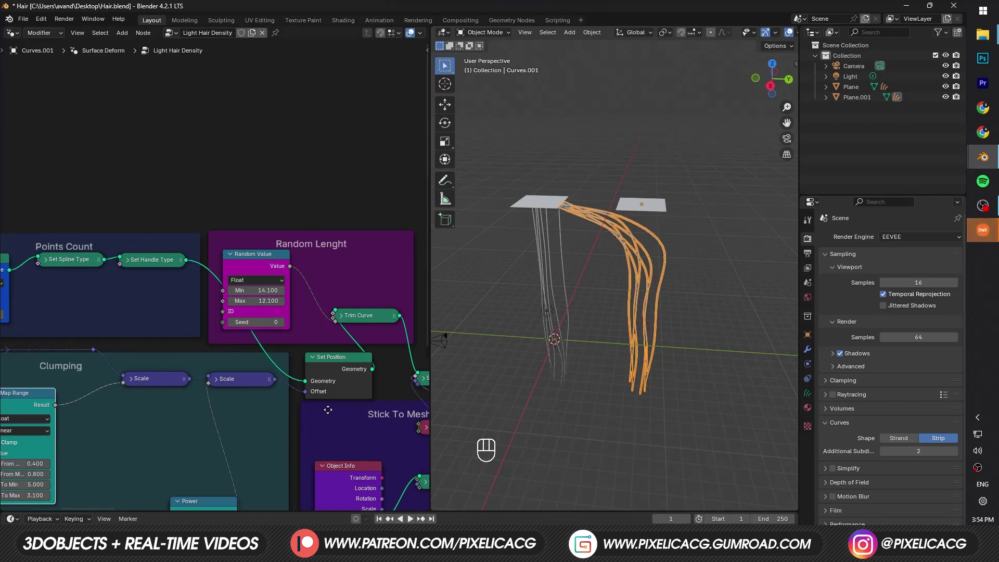
Step: Set the Object Info node in the Stick To Mesh frame to Plane.001
middle_drag(327, 410, 149, 237)
click(178, 371)
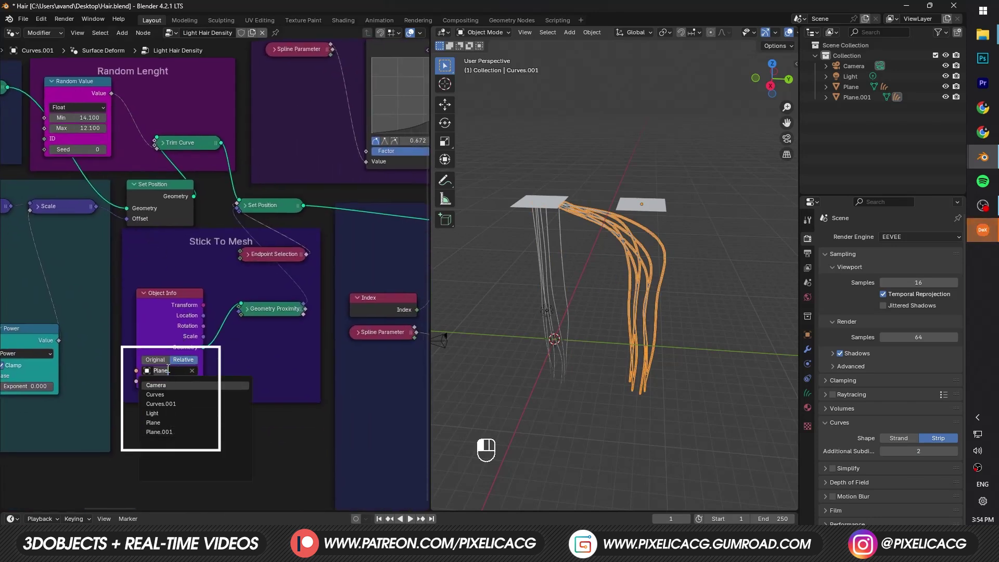
click(169, 432)
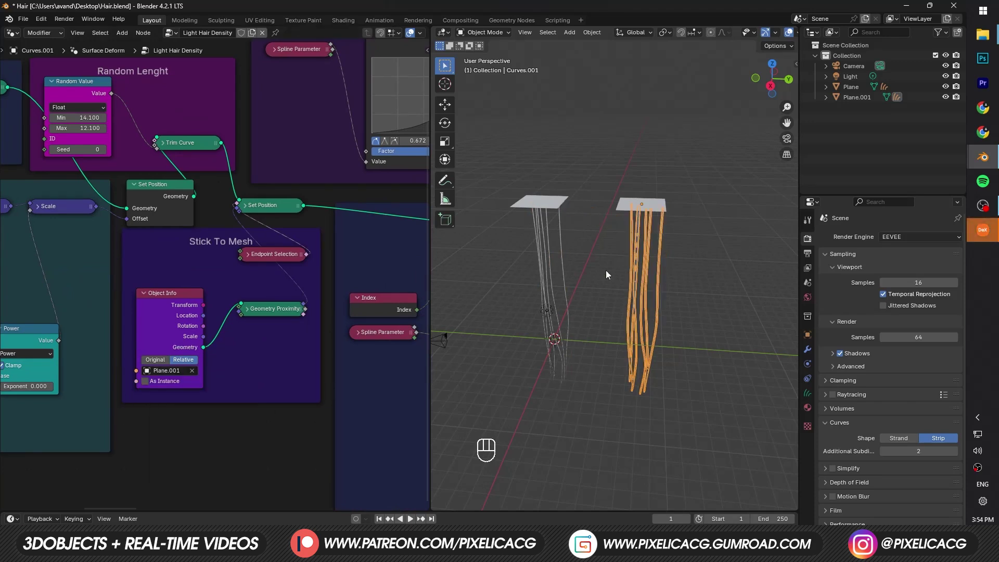
Step: Increase the Duplicate Elements amount in the Hair Amount frame for the light-density hair
click(658, 211)
click(634, 210)
middle_drag(195, 273, 171, 314)
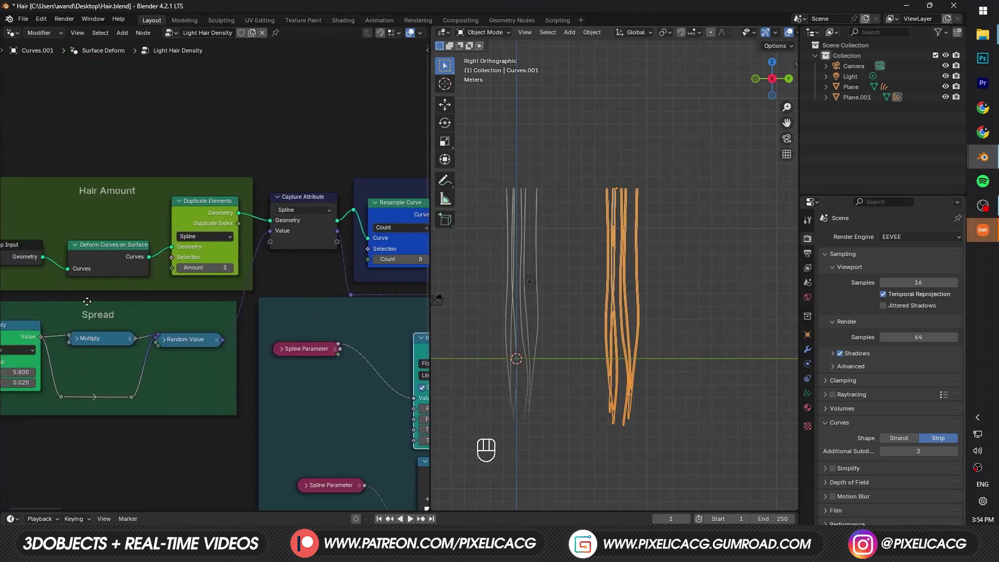
mouse_move(289, 280)
mouse_down()
mouse_move(307, 281)
mouse_move(276, 280)
mouse_move(304, 281)
mouse_up()
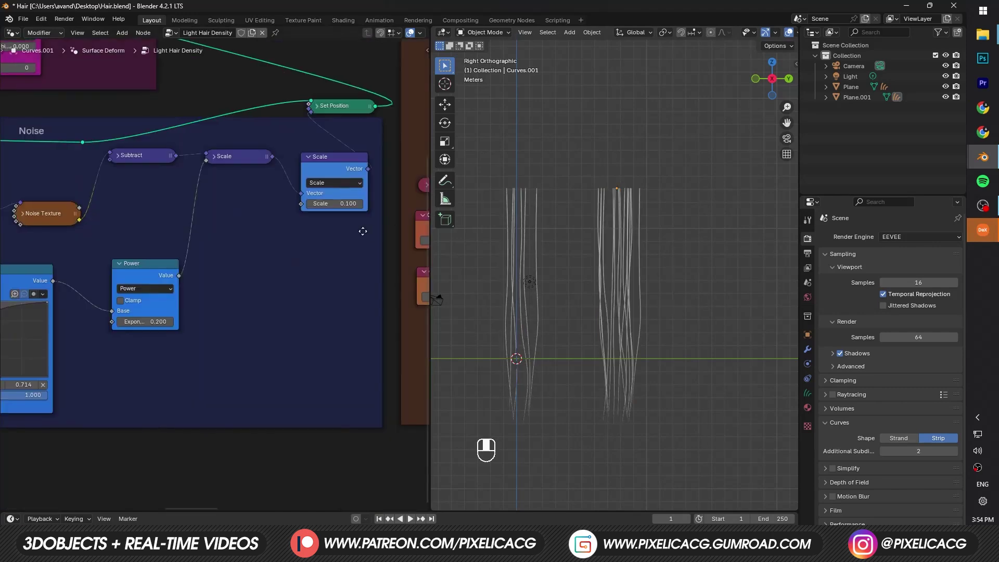
Step: Try different Curl Scale and Curl Shape values on the light-density hair, undo them, and readjust the Curl Scale
middle_drag(363, 232, 264, 246)
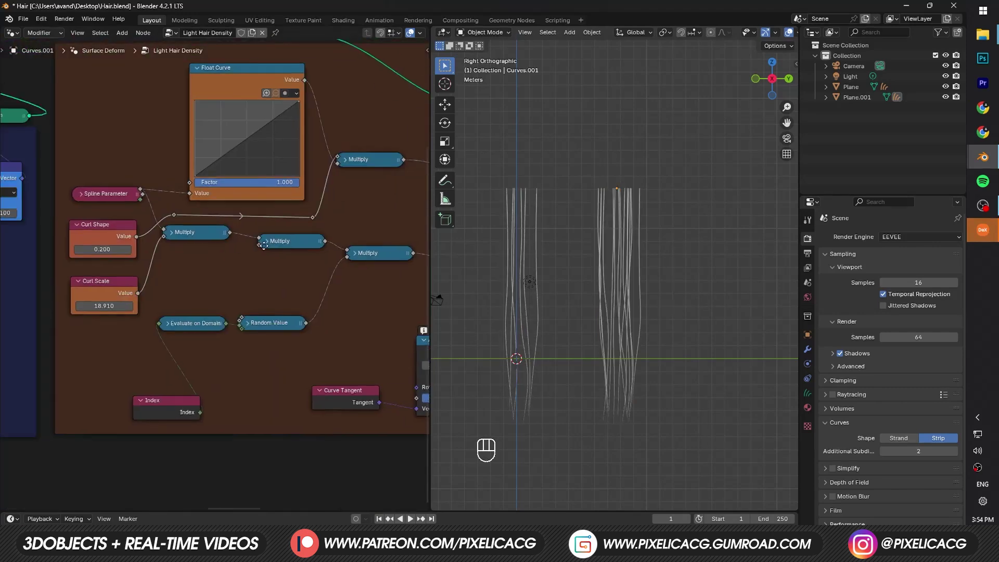
scroll(205, 259, up, 4)
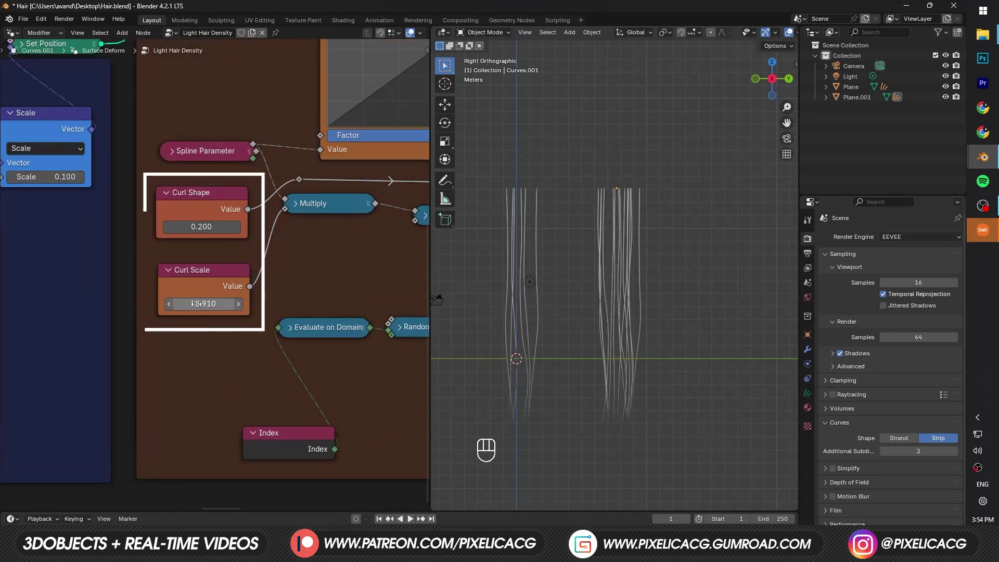
mouse_move(197, 304)
mouse_down()
mouse_move(213, 304)
mouse_move(177, 304)
mouse_up()
key(ctrl+z)
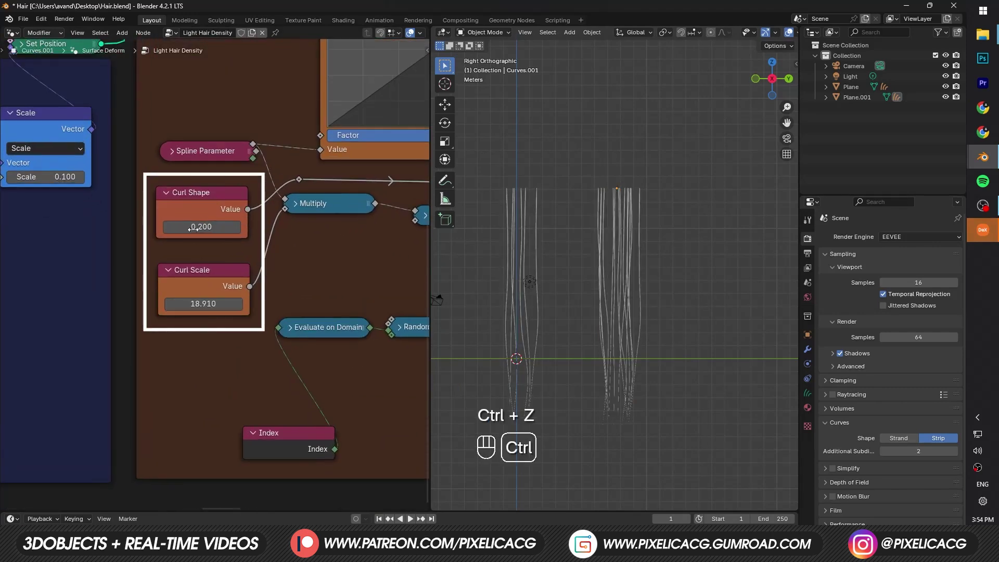
drag(193, 229, 209, 228)
key(ctrl+z)
drag(197, 304, 205, 304)
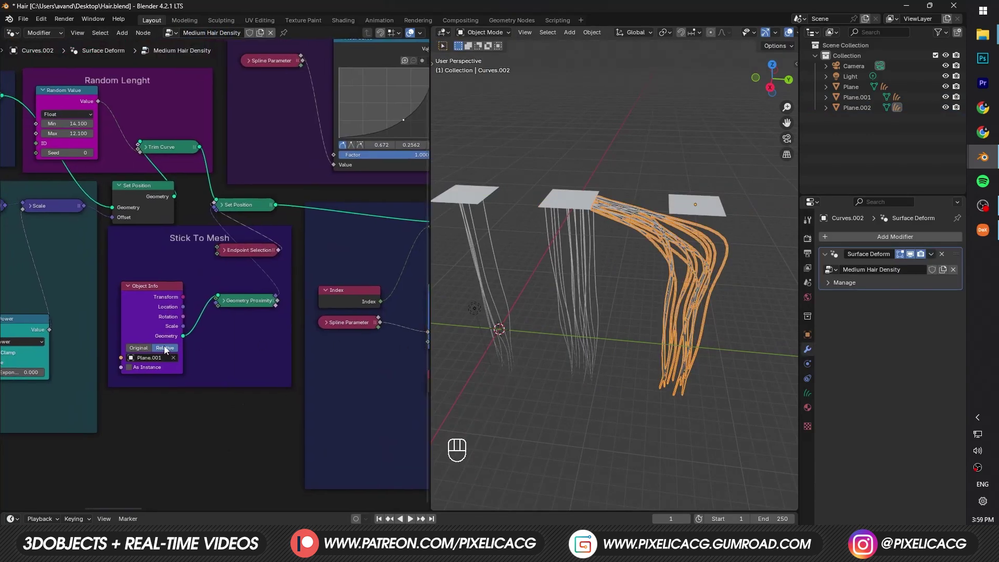
Step: Attach the medium-density hair to Plane.002 in the Stick To Mesh frame and raise its Duplicate Elements amount to 18
click(150, 358)
click(150, 429)
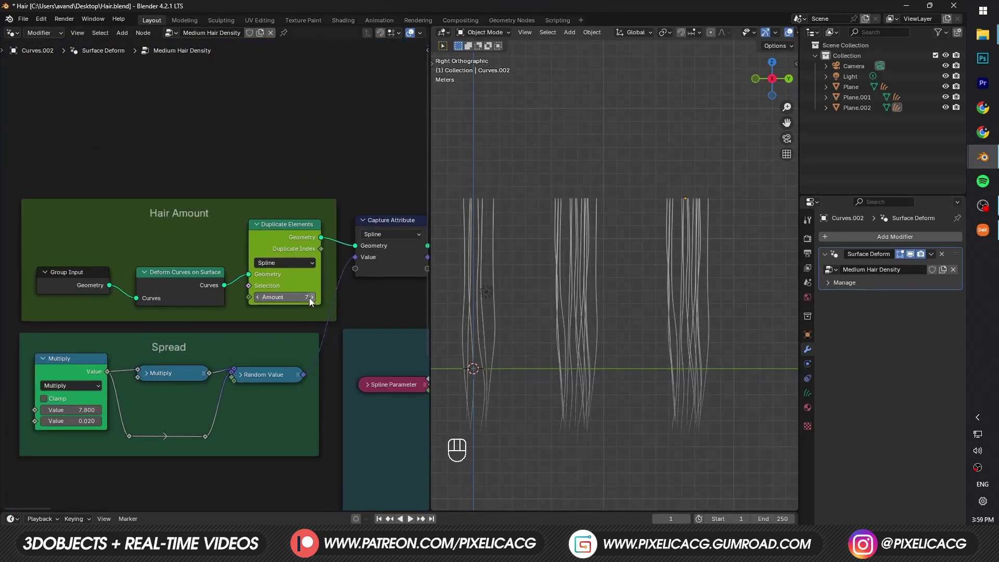
click(312, 298)
click(312, 298)
click(312, 299)
click(312, 298)
click(312, 298)
click(311, 298)
click(312, 298)
click(311, 298)
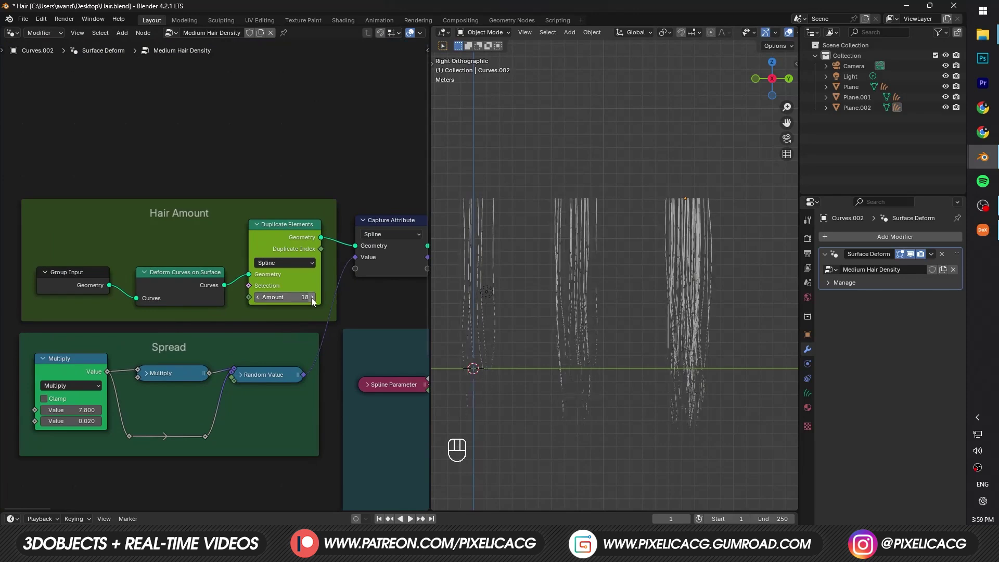
Step: Set To Min on the medium-density hair's Clumping Map Range node to 6 and try a Curl Shape of 0
key(ctrl+z)
key(ctrl+z)
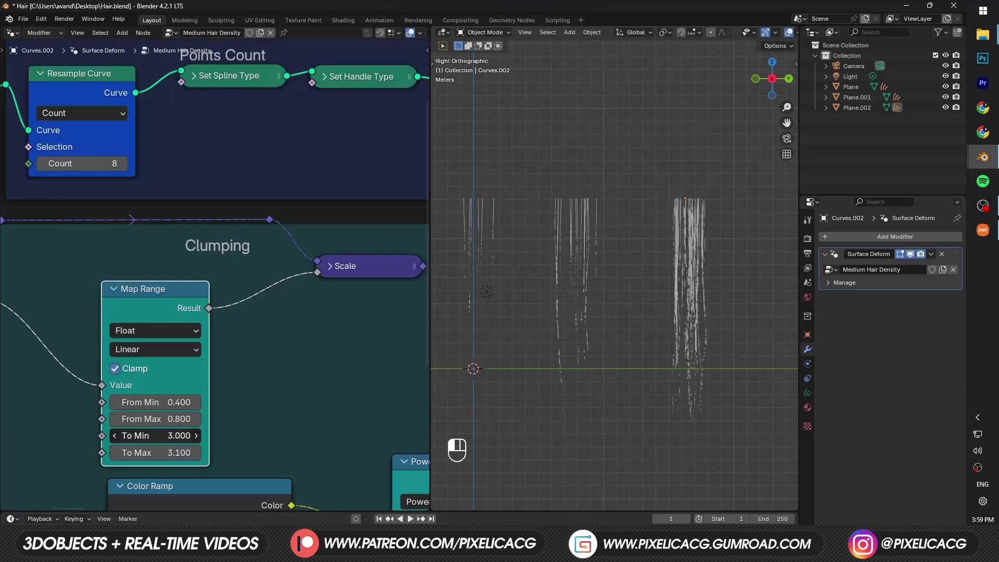
ctrl+scroll(156, 435, up, 6)
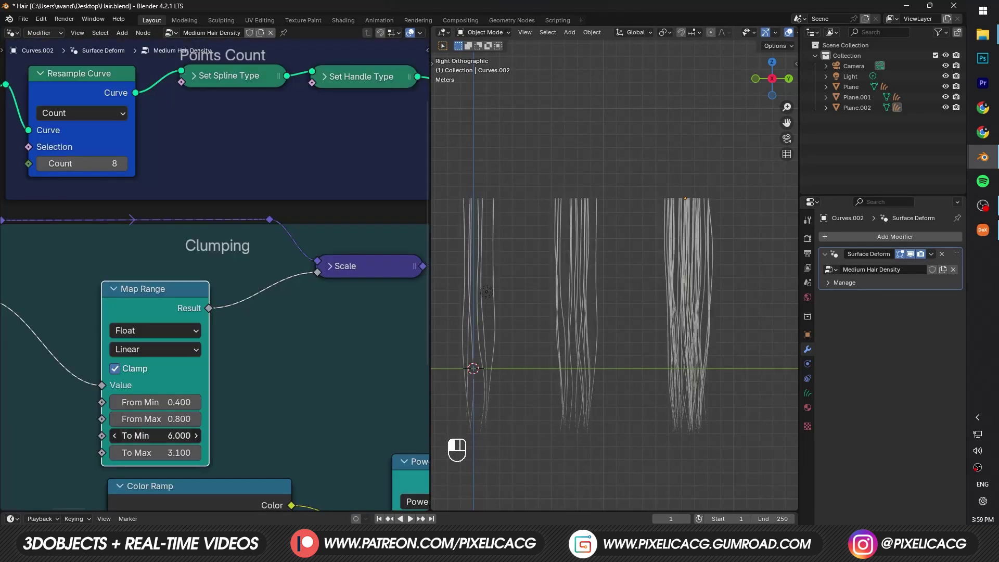
key(ctrl+z)
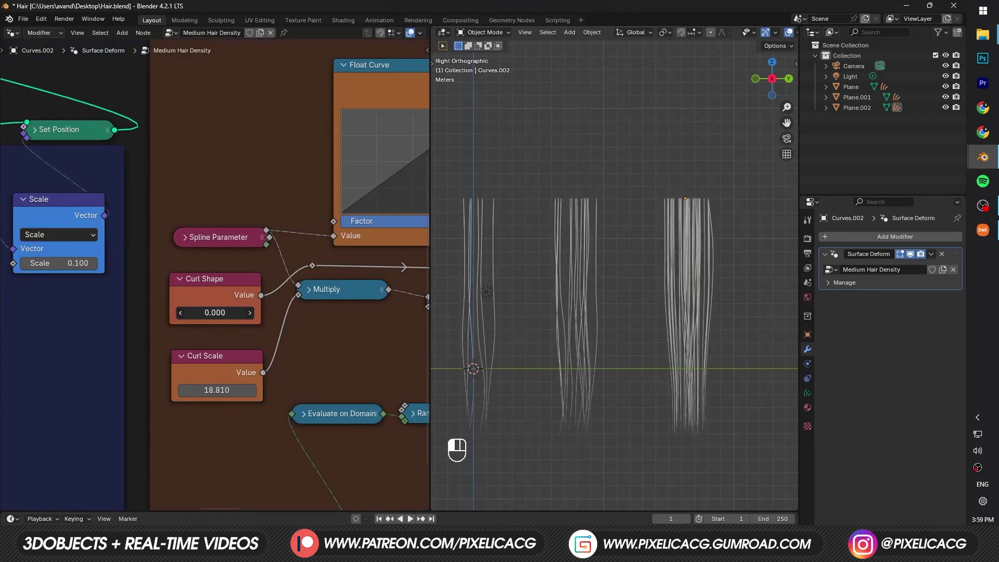
Step: Duplicate the medium-density hair plane along the Y axis and attach the copy's strands to Plane.003
key(shift+d)
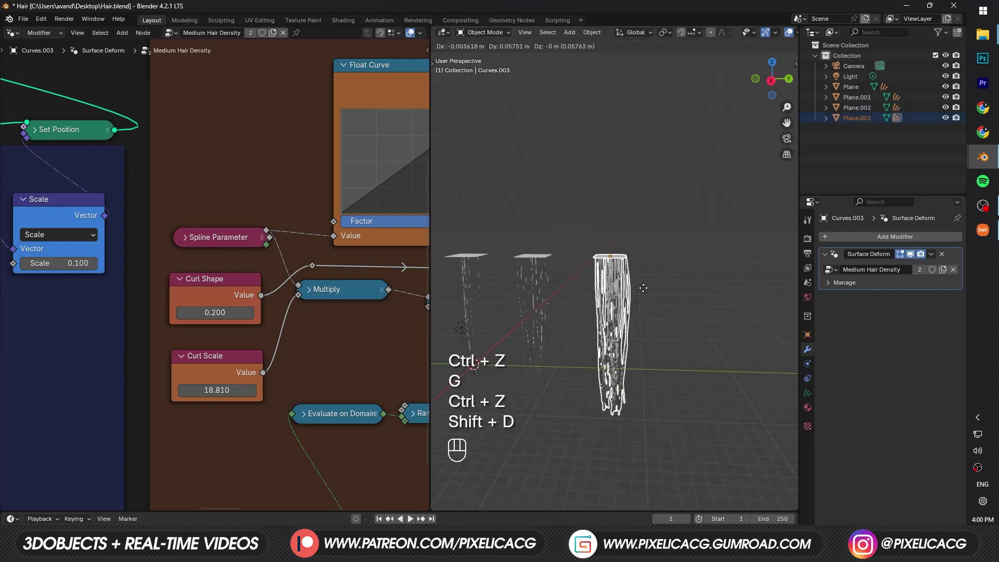
key(y)
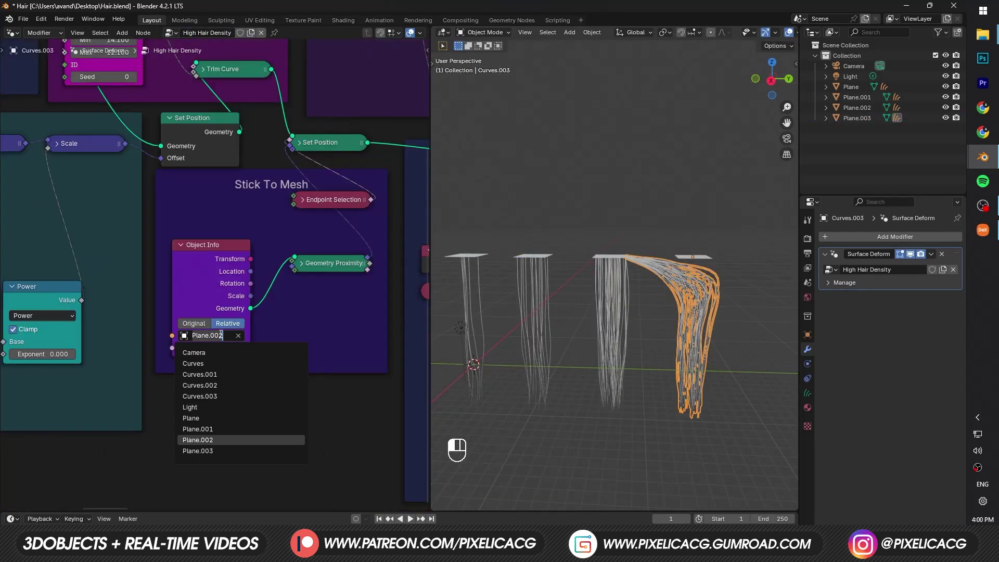
click(208, 335)
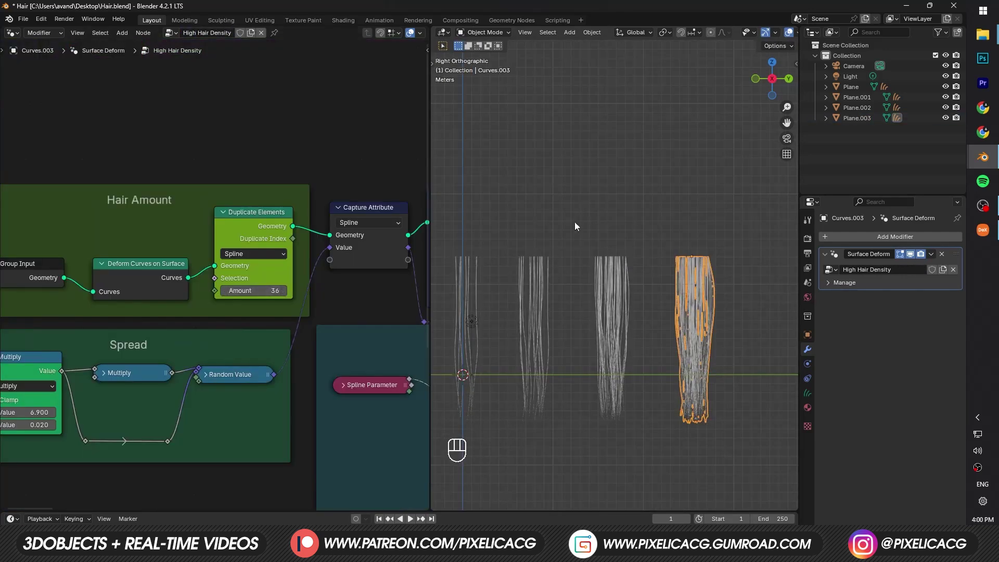
Step: Set the Duplicate Elements amount to 51 for the high-density hair
click(599, 225)
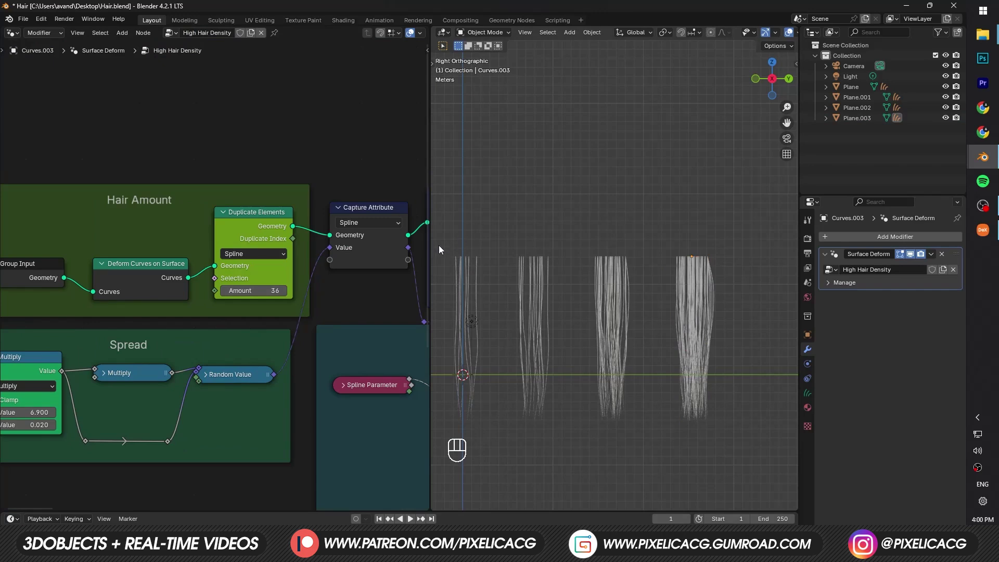
drag(240, 290, 260, 299)
middle_drag(261, 299, 130, 216)
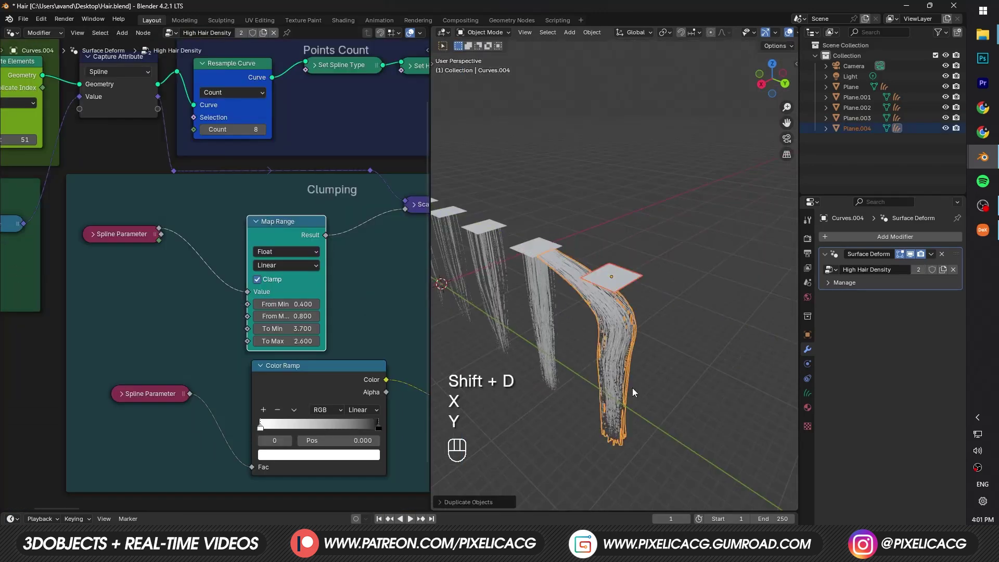
Step: Undo the last changes and set To Max on the very-high-density hair's Clumping Map Range node to 4.6
key(ctrl+z)
key(ctrl+z)
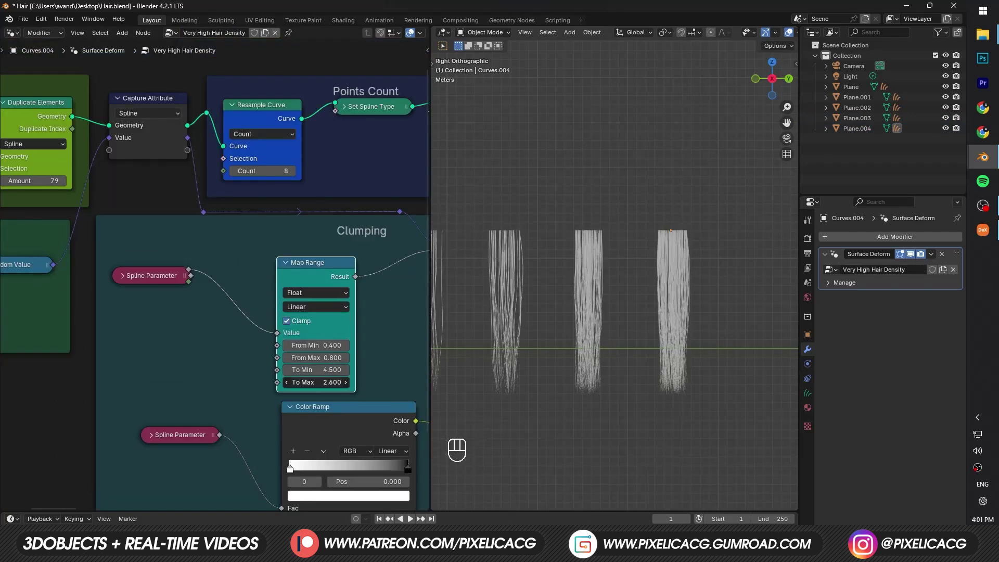
drag(316, 382, 333, 383)
Step: Try a Curl Shape of 0.3 on the very-high-density hair and undo the trial
scroll(316, 383, down, 5)
middle_drag(316, 383, 56, 342)
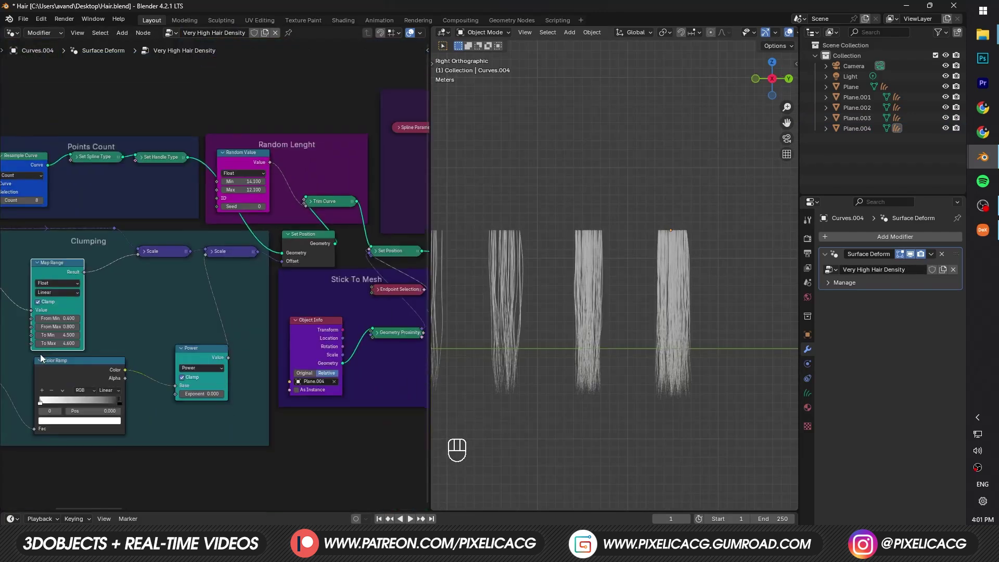
middle_drag(364, 338, 75, 354)
middle_drag(348, 388, 164, 280)
scroll(164, 280, up, 8)
drag(163, 280, 172, 280)
key(ctrl+z)
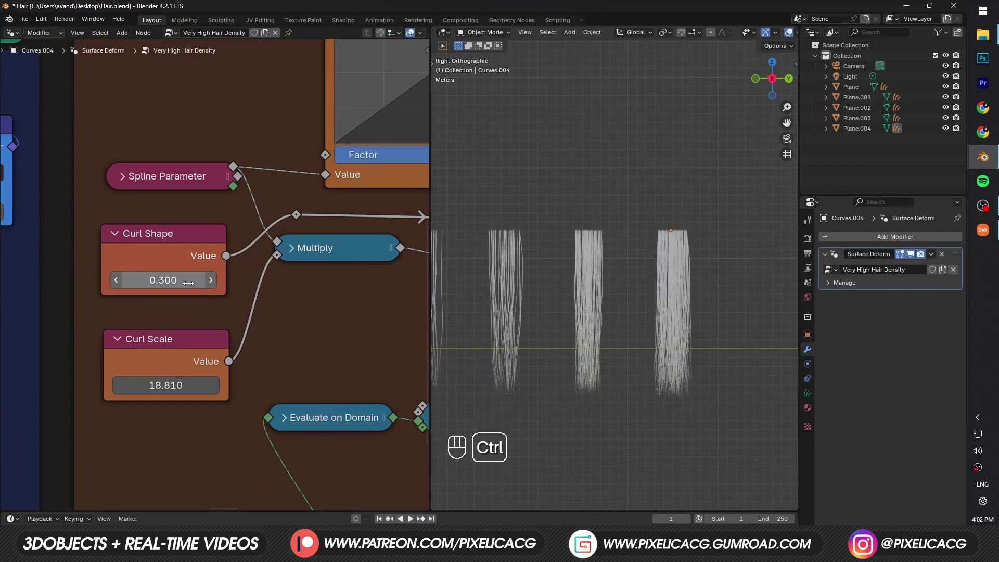
key(ctrl+z)
key(ctrl+z)
key(ctrl+z)
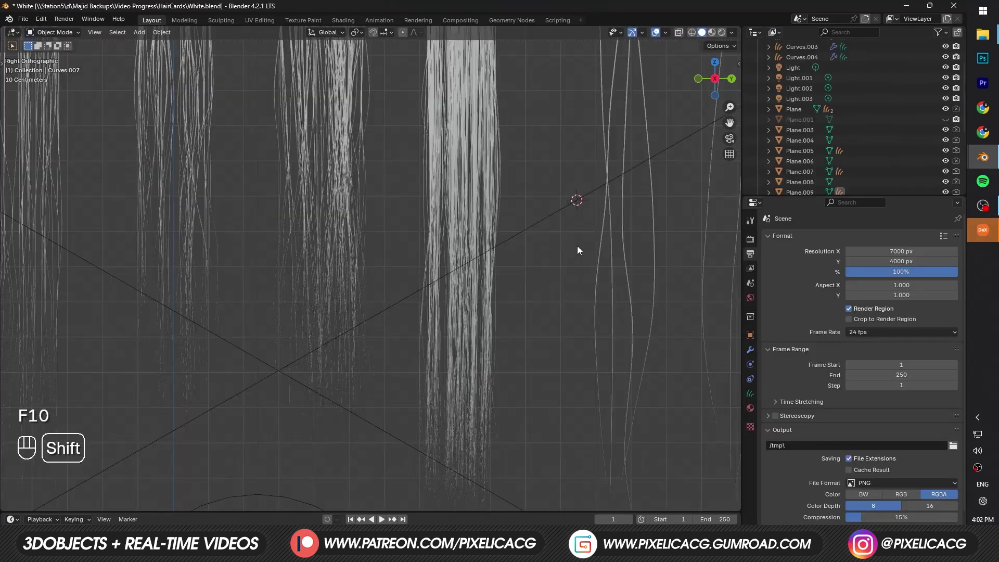
Step: Hide the viewport overlays in the White.blend scene and look over the finished row of hair strand variations
shift+middle_drag(576, 270, 279, 279)
scroll(279, 279, down, 1)
click(658, 34)
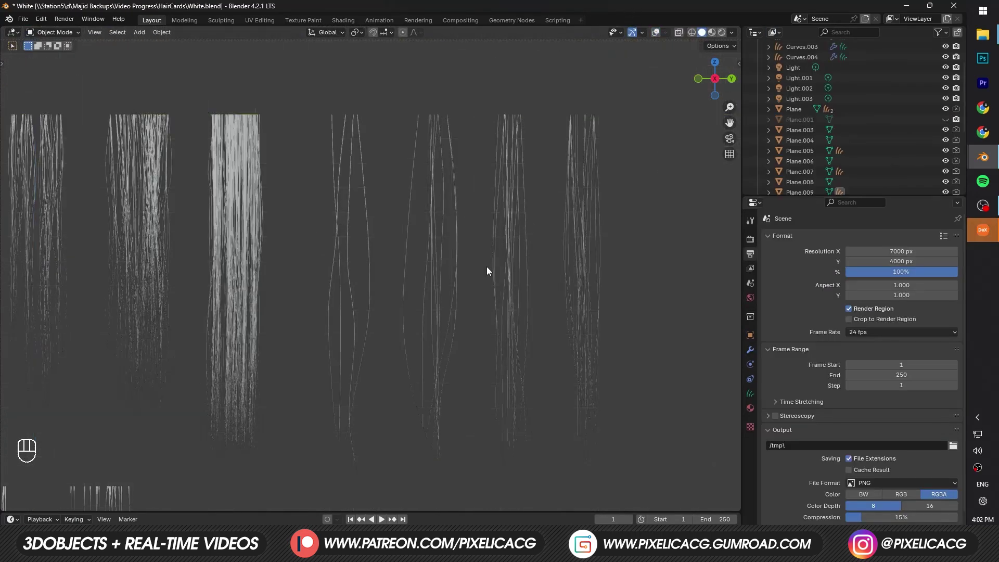
shift+middle_drag(472, 274, 410, 281)
scroll(451, 282, up, 1)
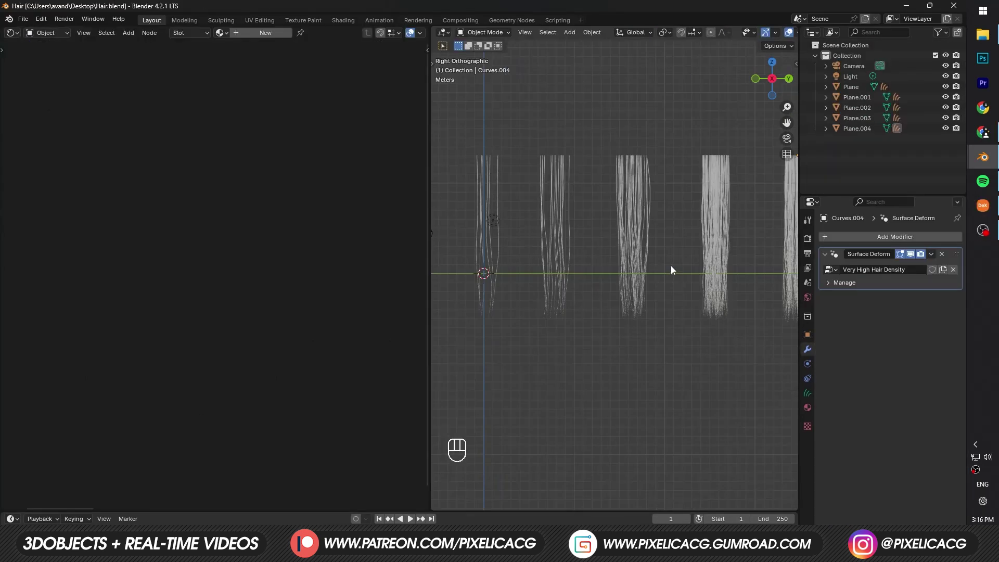
Step: Create a new material for the hair curves
shift+middle_drag(670, 265, 586, 330)
scroll(616, 296, up, 4)
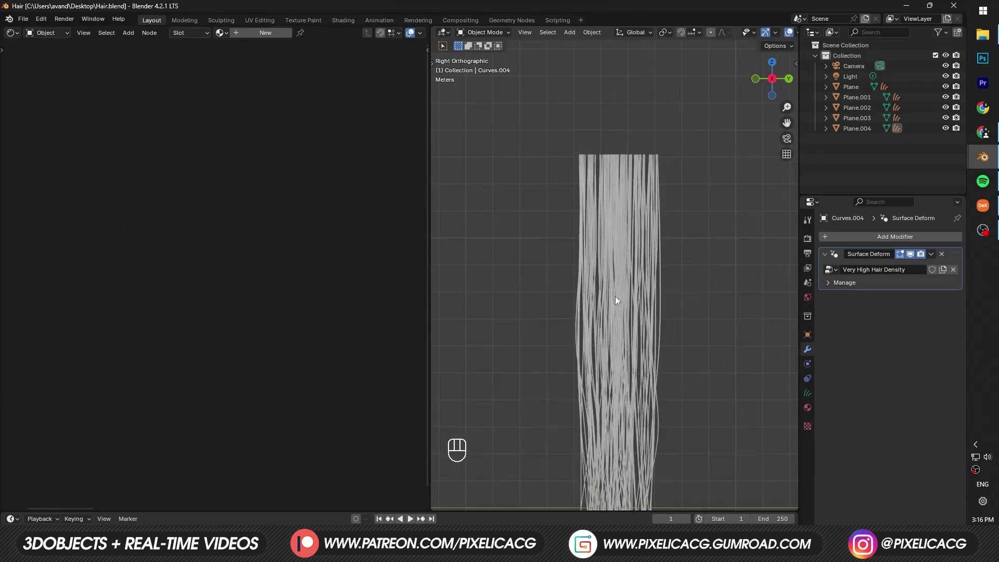
click(265, 33)
Step: Add a Curves Info node to the hair material, in front of the Principled BSDF
key(shift+a)
text(curves)
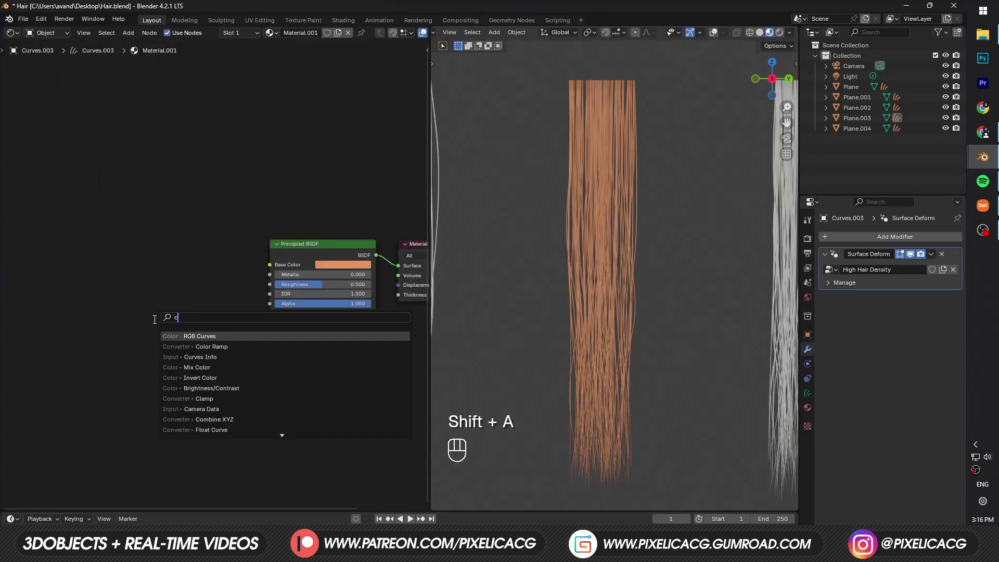
key(Return)
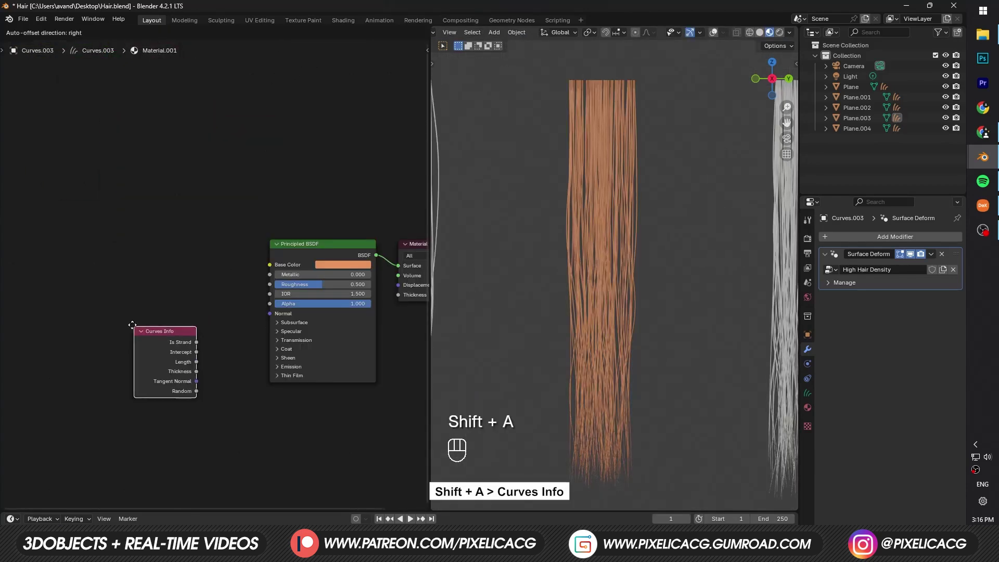
middle_drag(91, 266, 108, 263)
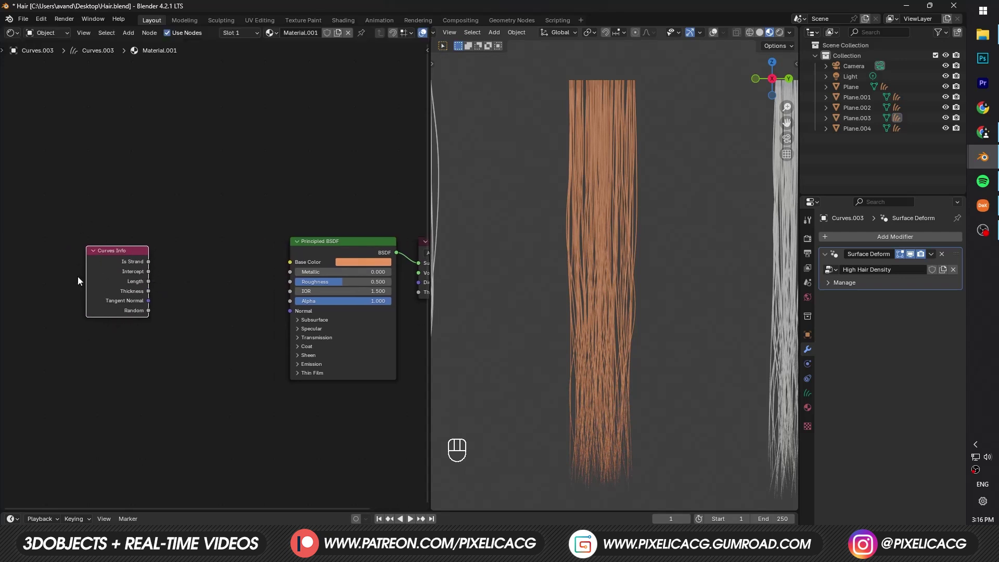
Step: Add a Mix Color node with its Factor driven by the Curves Info Random output, and feed its Result into Base Color
key(shift+a)
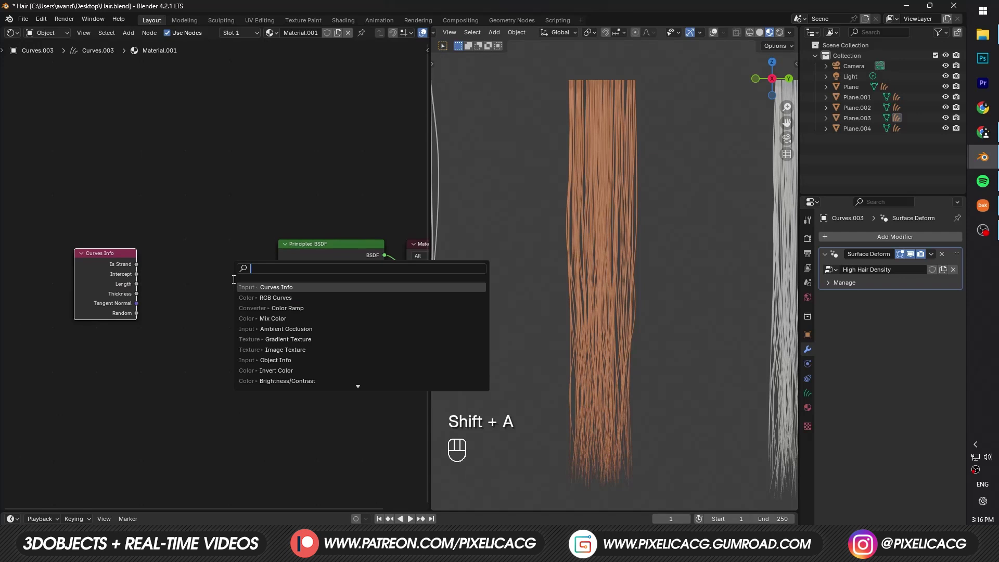
text(mix)
key(Return)
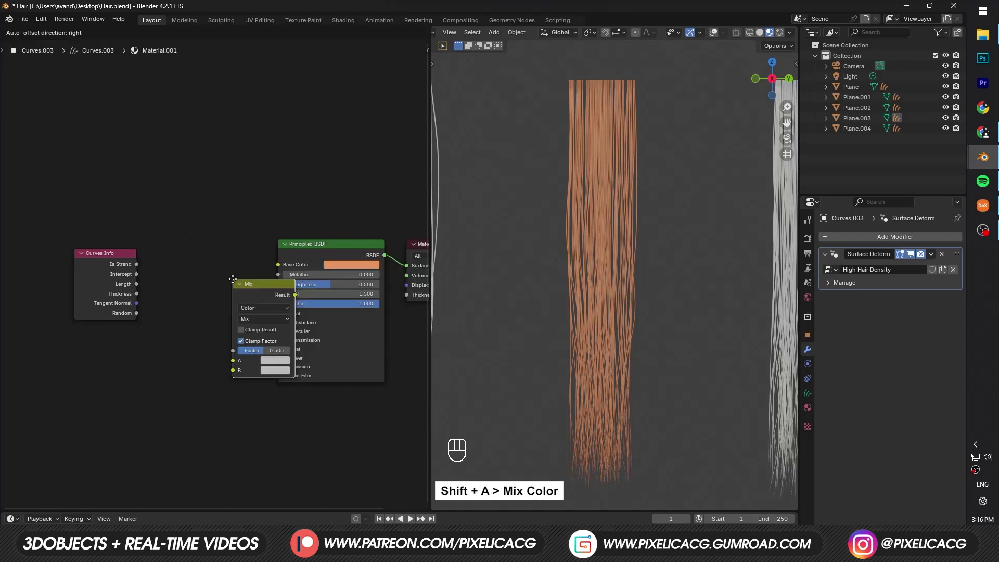
click(194, 271)
drag(125, 315, 176, 322)
mouse_move(239, 267)
mouse_down()
mouse_move(277, 265)
mouse_move(245, 238)
mouse_move(237, 254)
mouse_up()
Step: Set the Mix node's color A to an orange-brown, copy it to color B and darken B to a deep brown
click(219, 332)
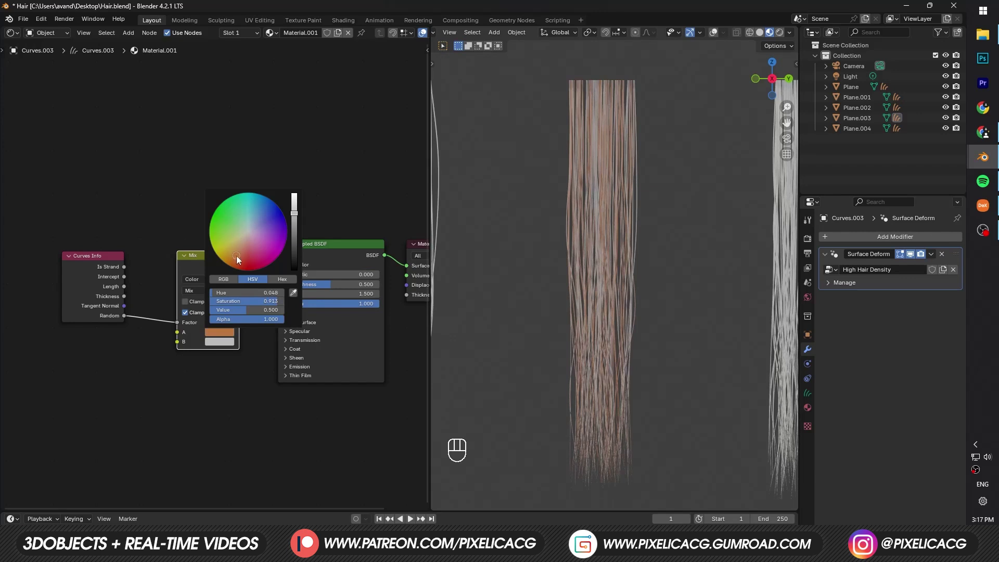
drag(215, 333, 219, 343)
click(228, 342)
drag(292, 237, 294, 255)
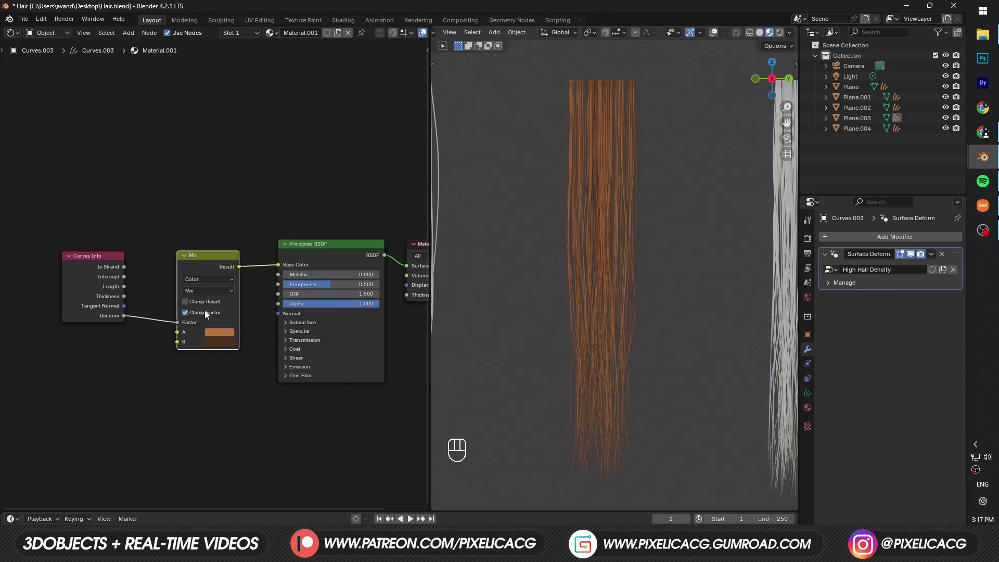
Step: Set the Mix node's color B to a near-white and color A to black
scroll(208, 312, up, 1)
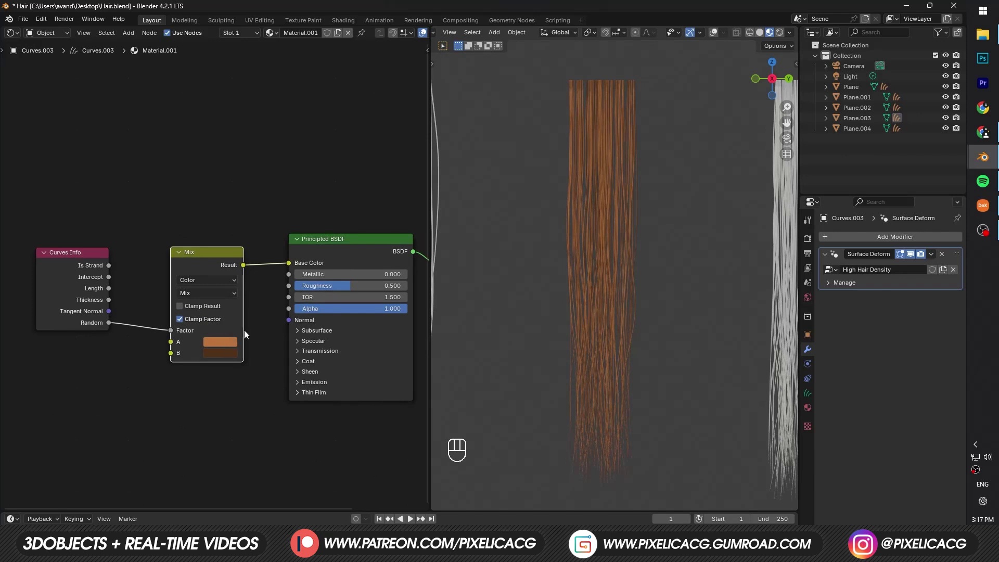
middle_drag(206, 335, 228, 335)
click(239, 349)
click(276, 238)
drag(329, 252, 329, 194)
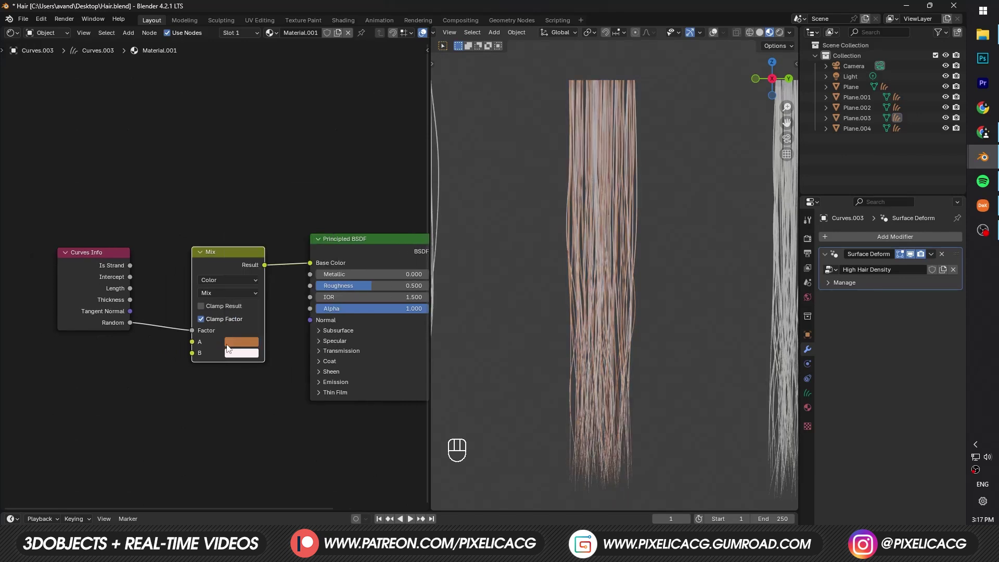
click(229, 344)
drag(326, 230, 328, 268)
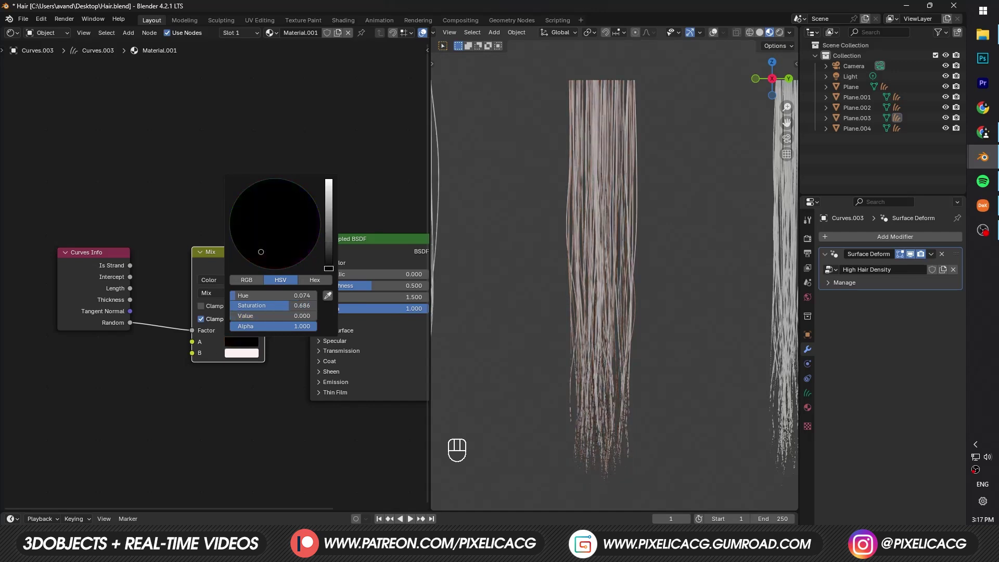
Step: Insert a Color Ramp between the Curves Info Random output and the Mix Factor, and bring its black and white stops closer together
key(shift+a)
text(color)
key(Return)
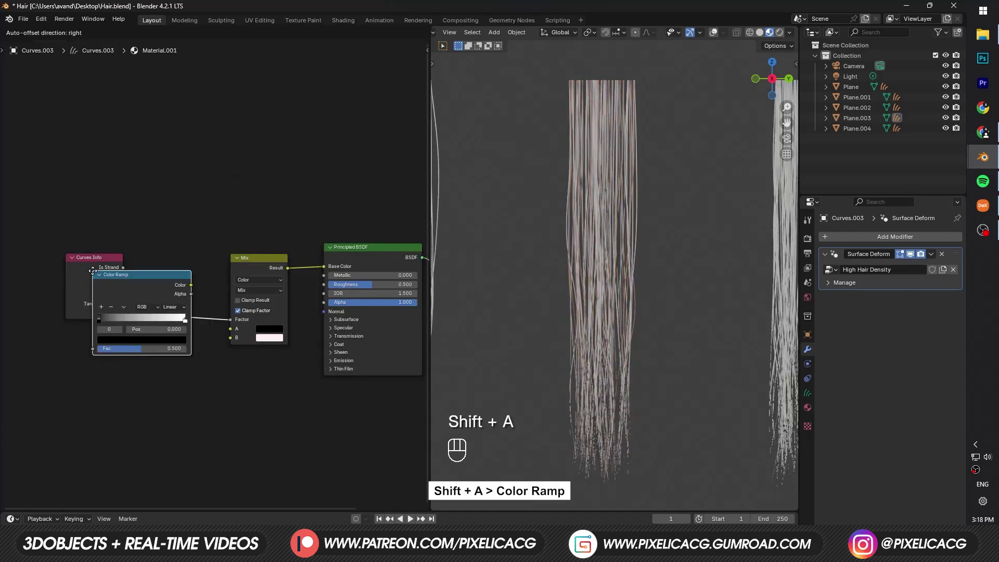
click(139, 274)
drag(146, 323, 178, 327)
scroll(178, 327, up, 2)
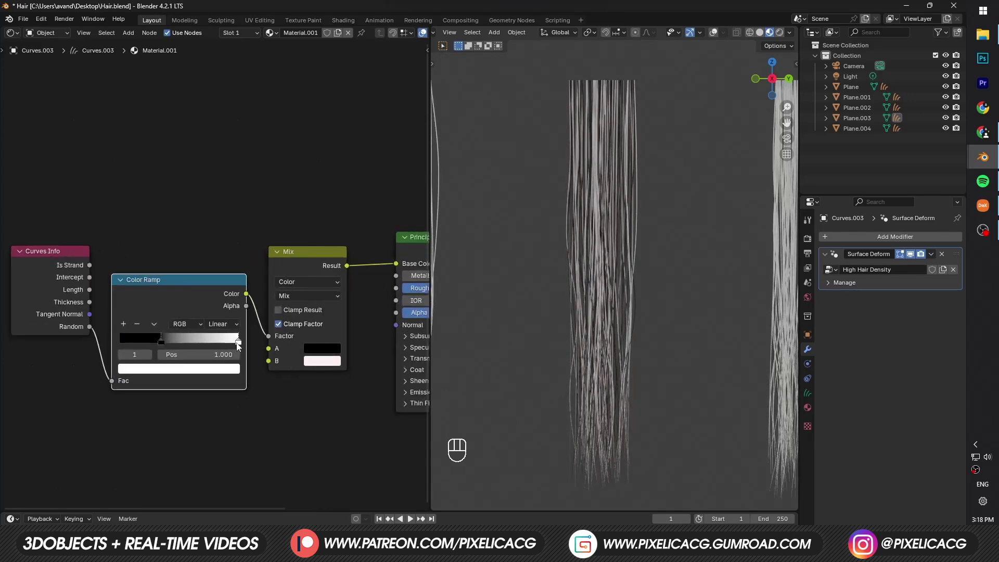
drag(238, 343, 208, 339)
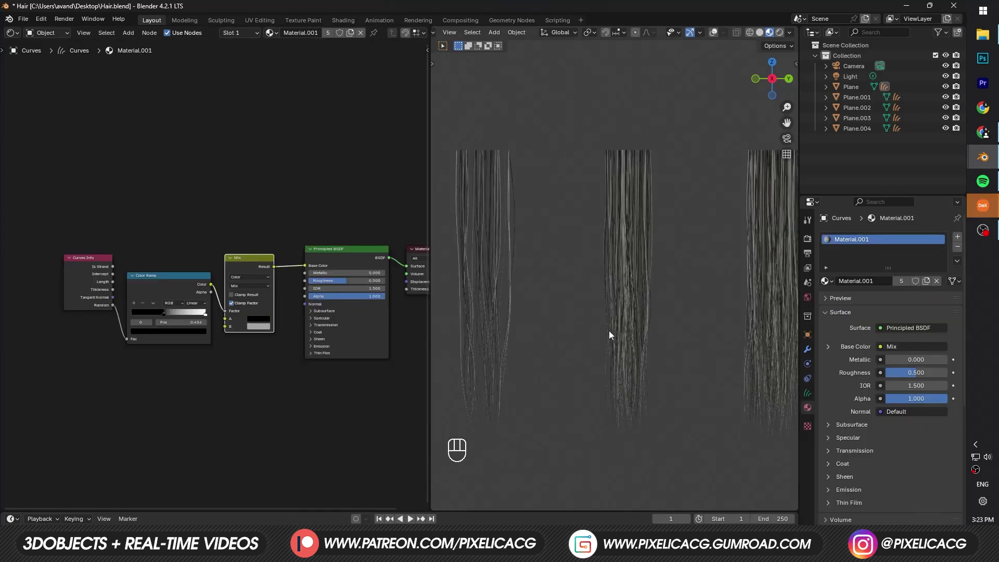
Step: Delete the Mix node and feed the Color Ramp's Color directly into the Base Color of the Principled BSDF
scroll(609, 330, up, 1)
shift+middle_drag(605, 328, 586, 319)
scroll(586, 314, up, 1)
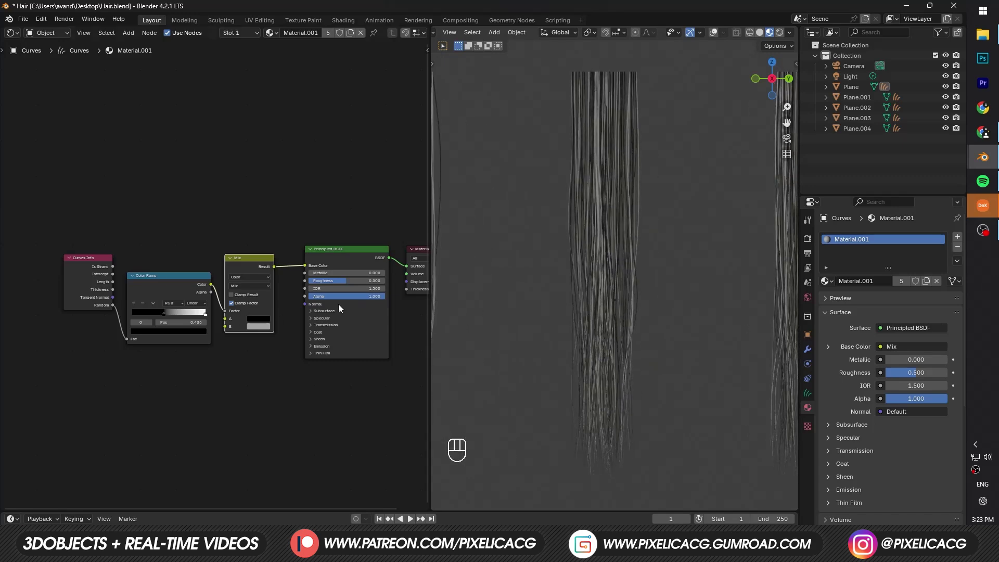
middle_drag(338, 304, 310, 307)
key(x)
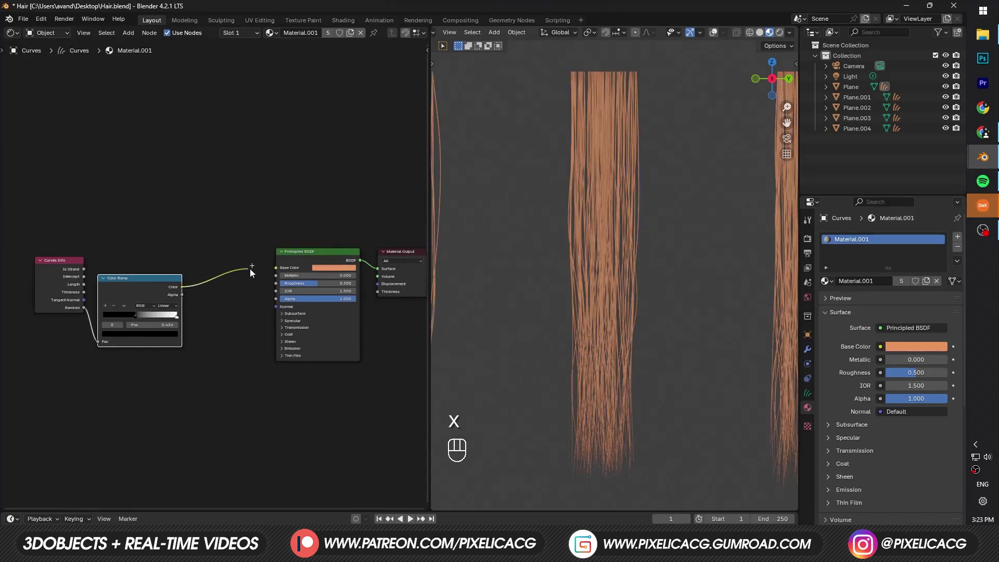
drag(256, 270, 258, 271)
drag(148, 291, 195, 285)
scroll(194, 285, up, 2)
middle_drag(156, 284, 211, 283)
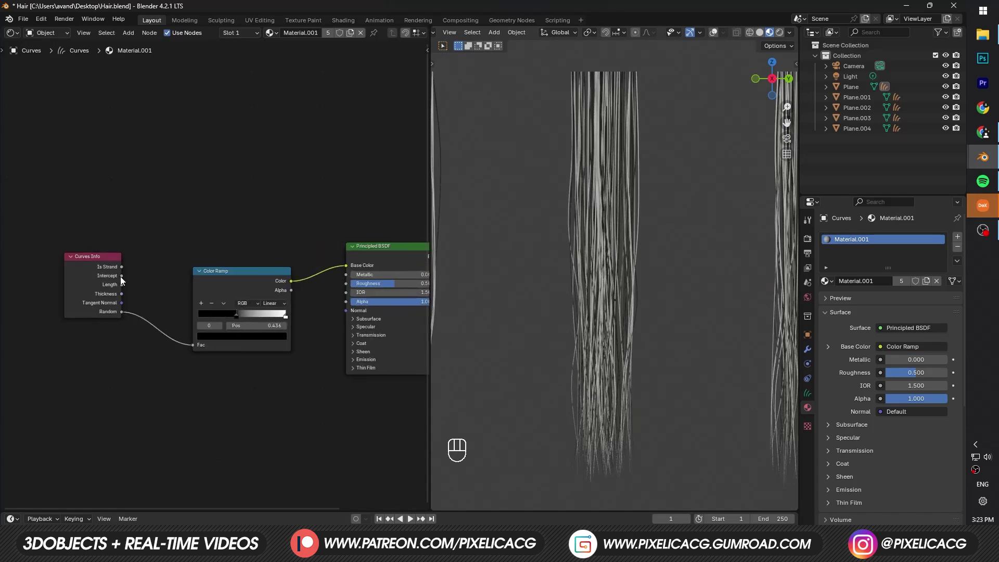
Step: Drive the Color Ramp from the Curves Info Intercept output, with the black stop at 0.045 and the white stop near the middle
drag(189, 340, 192, 344)
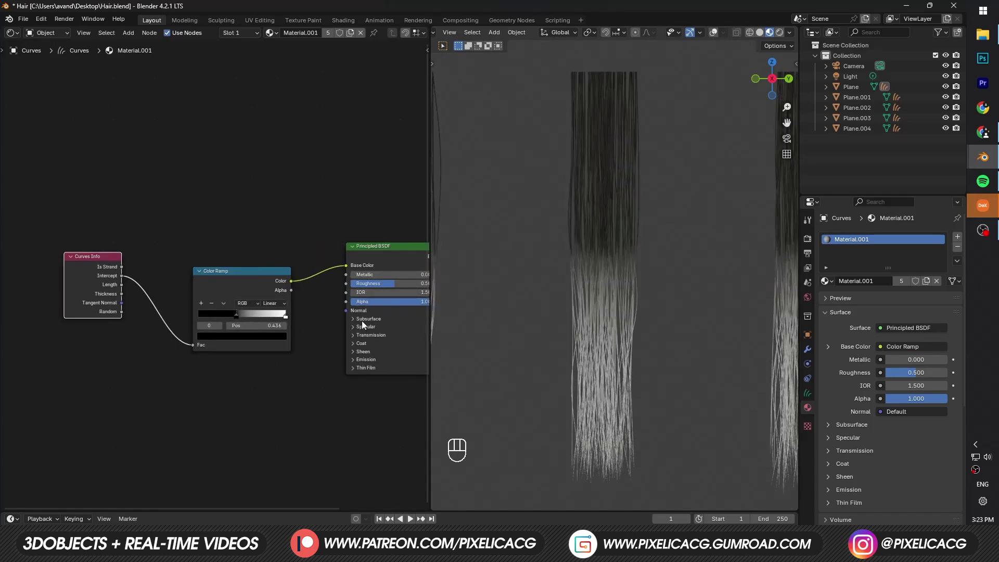
drag(234, 317, 188, 325)
drag(285, 317, 242, 322)
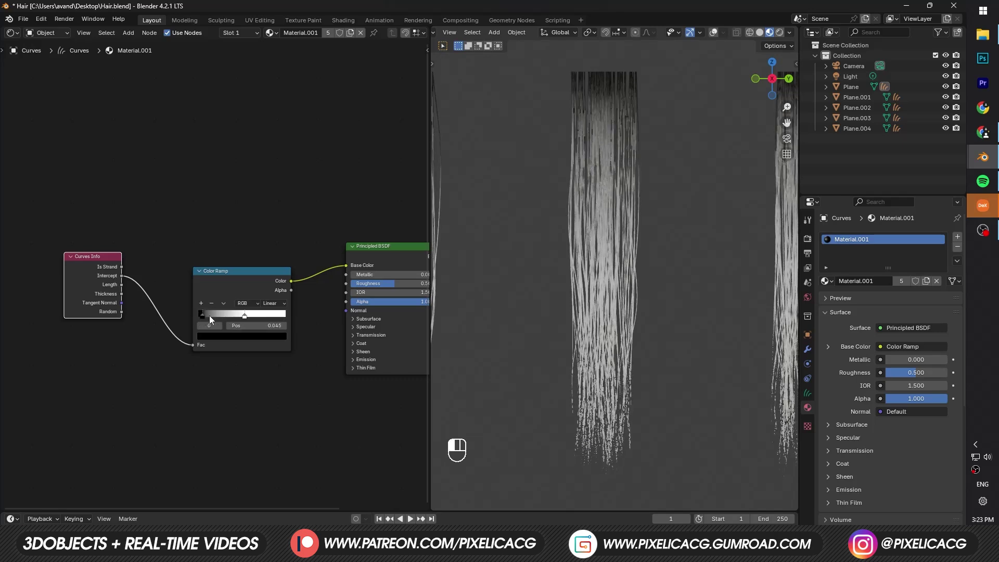
Step: Change the color of the Color Ramp's white stop to a bright blue
click(245, 317)
click(241, 336)
drag(255, 78, 260, 57)
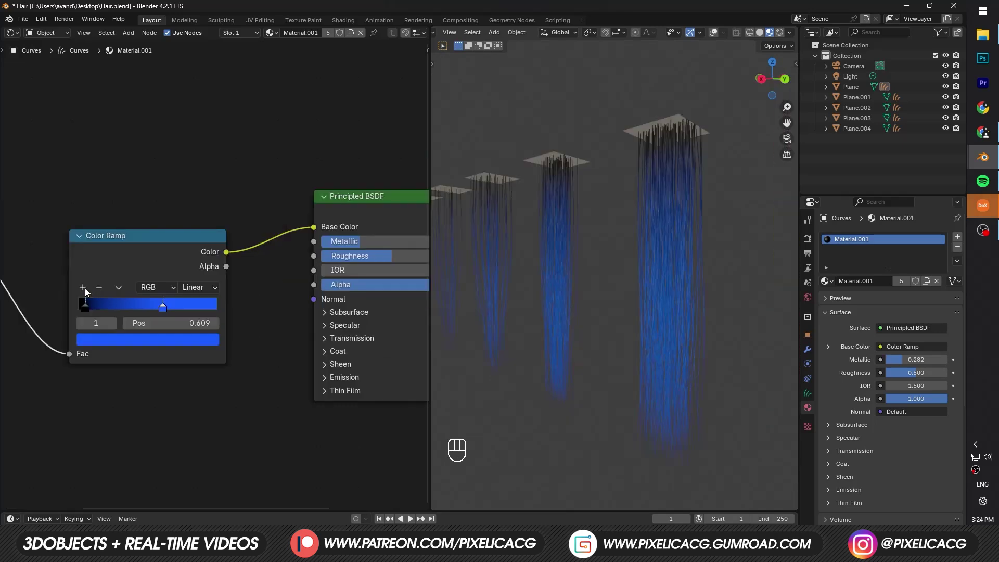
Step: Add another stop to the Color Ramp, place it past the blue one and give it its own color
drag(127, 311, 209, 308)
click(193, 340)
drag(178, 200, 187, 222)
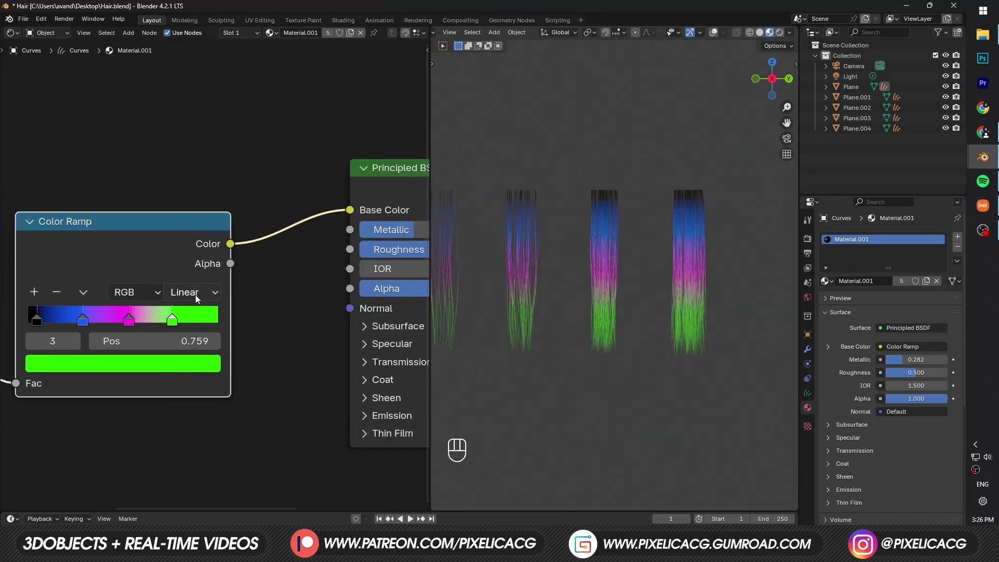
Step: Set the Color Ramp's interpolation to Cardinal
click(193, 292)
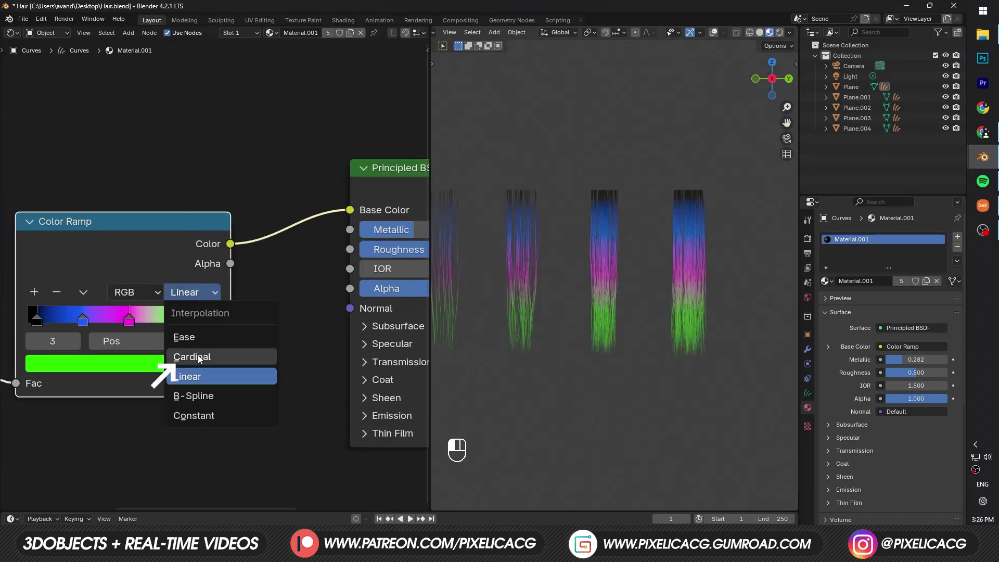
click(198, 357)
click(188, 292)
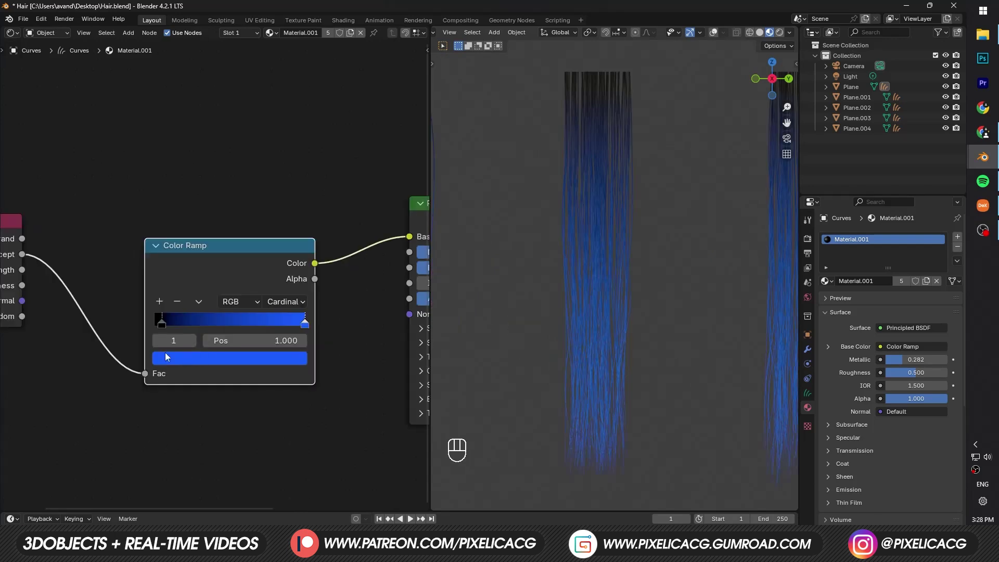
Step: Drive the Color Ramp from the Curves Info Tangent Normal output and change the end stop's color to off-white
middle_drag(149, 329, 177, 329)
drag(50, 300, 167, 373)
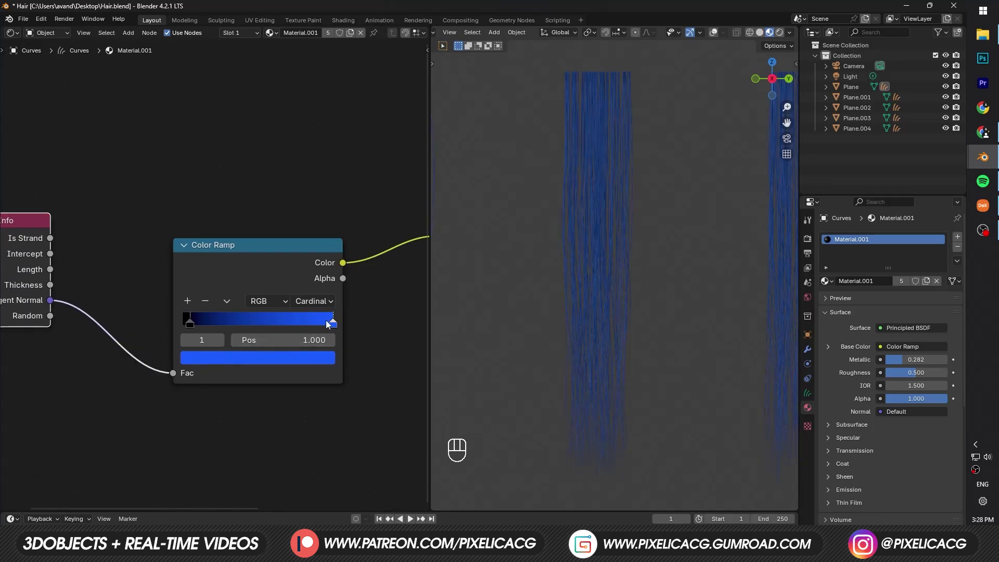
click(327, 358)
click(248, 197)
Step: Move the Color Ramp's off-white stop to 0.441 and its black stop to 0.268
scroll(663, 315, up, 8)
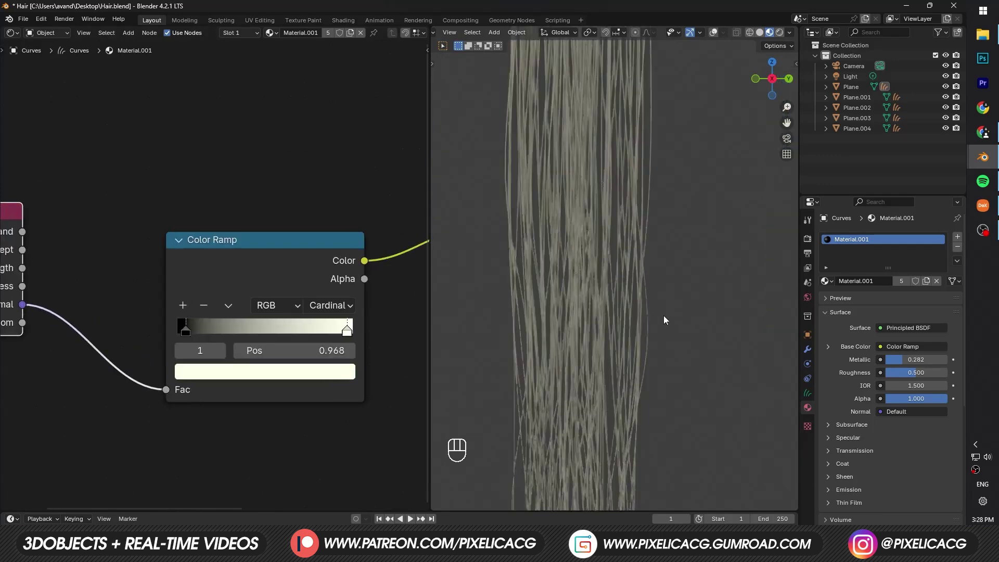
drag(344, 332, 254, 331)
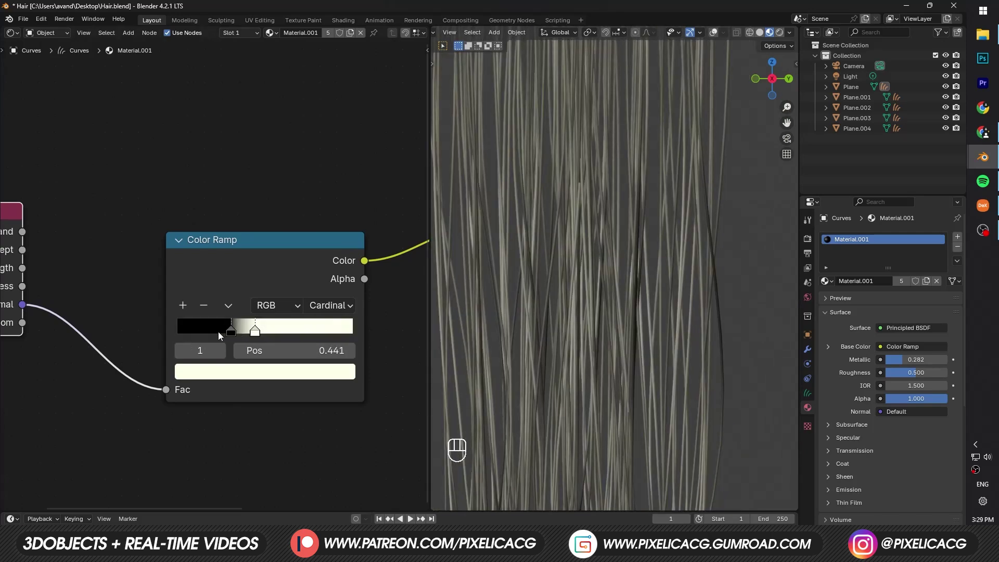
drag(217, 332, 225, 336)
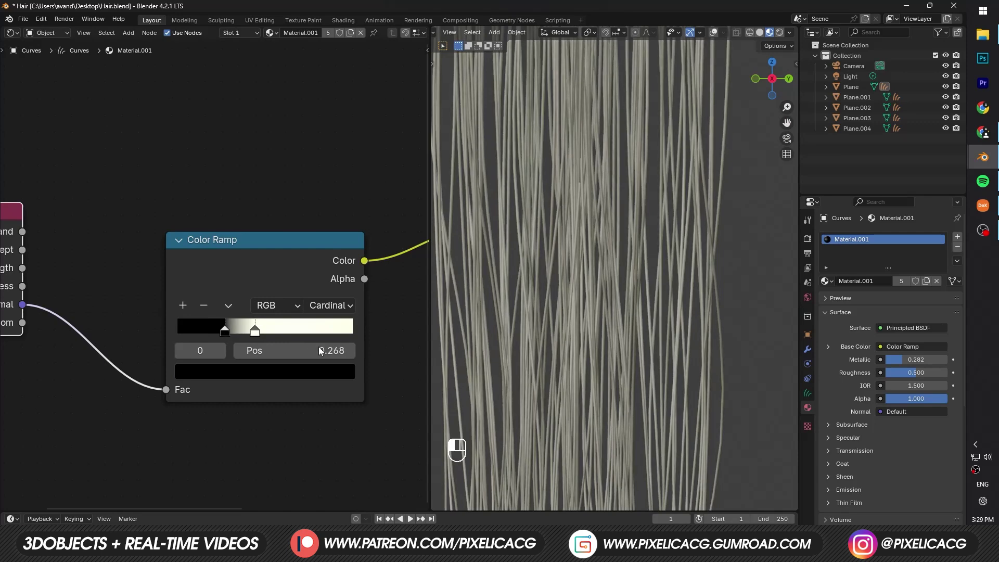
scroll(318, 347, down, 4)
shift+middle_drag(320, 348, 250, 360)
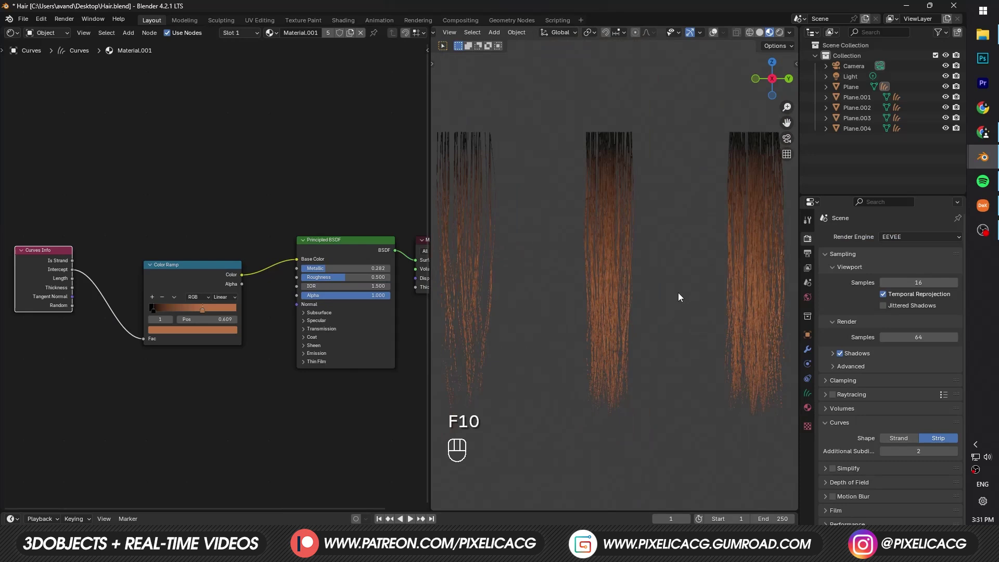
Step: Switch the viewport to Rendered shading and move the point light about 15 m along the global X axis
scroll(672, 359, down, 2)
key(z)
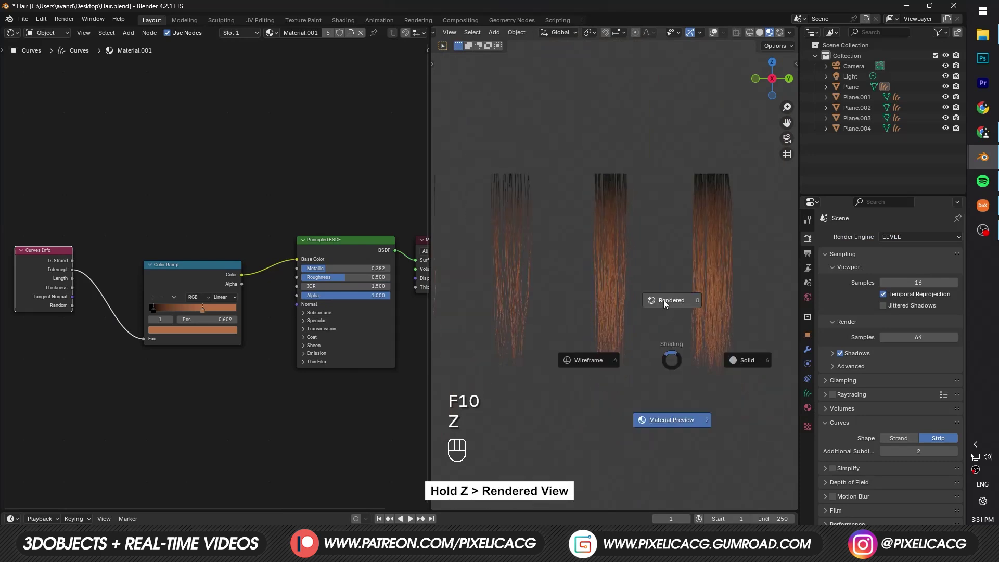
key(g)
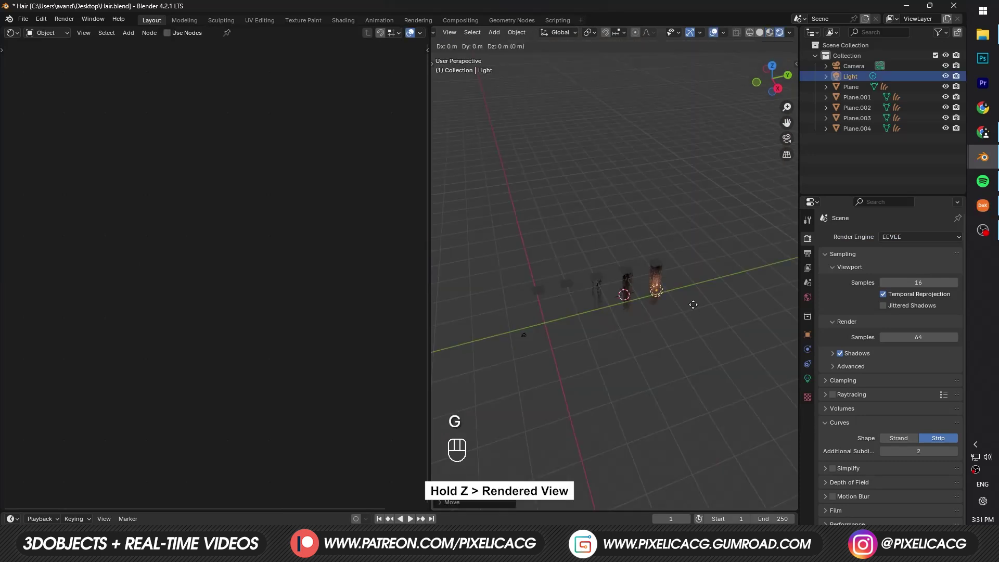
key(x)
key(y)
key(x)
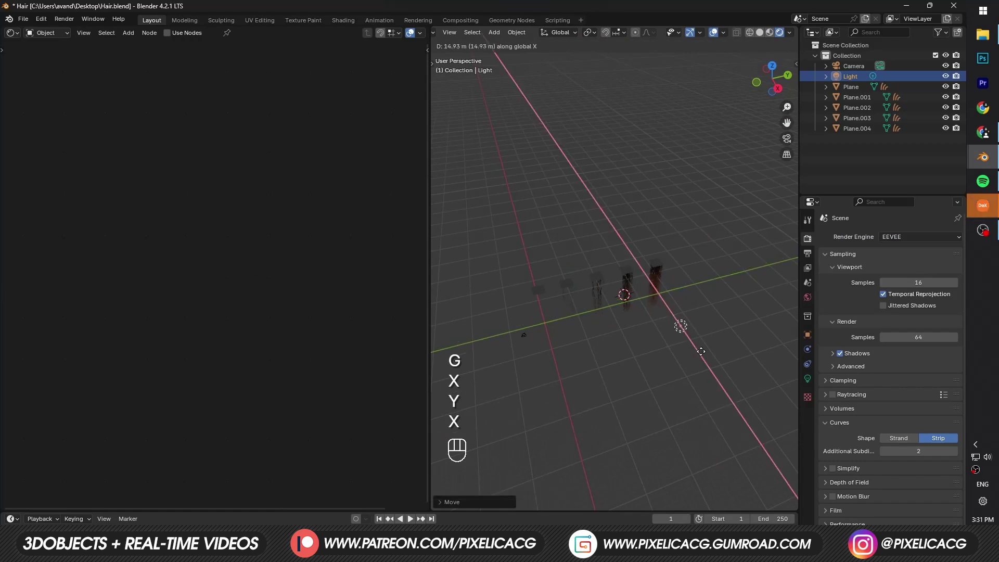
click(700, 351)
Step: Shift the light about 2 m along the Y axis, beside the densest hair strand
key(y)
key(g)
key(x)
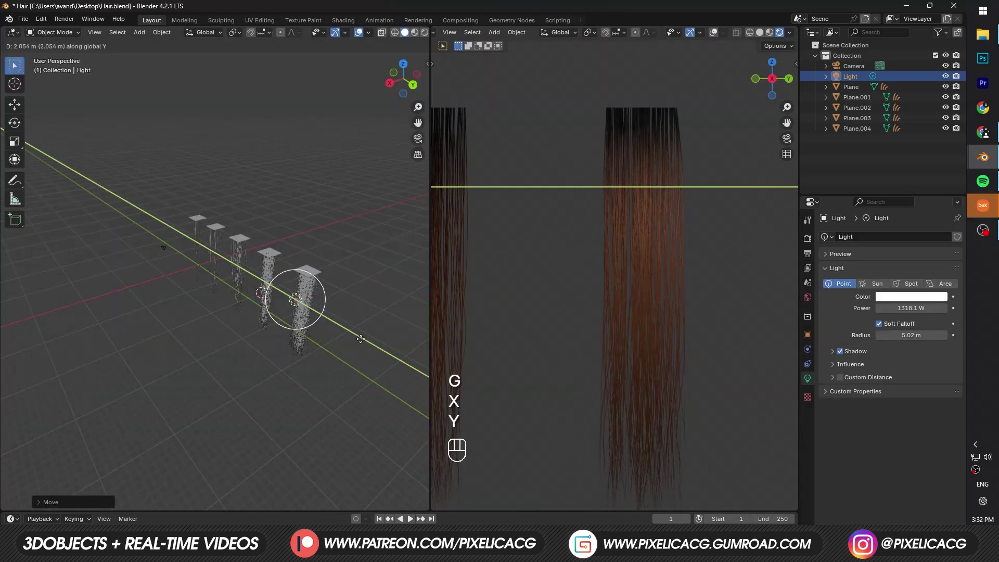
click(360, 339)
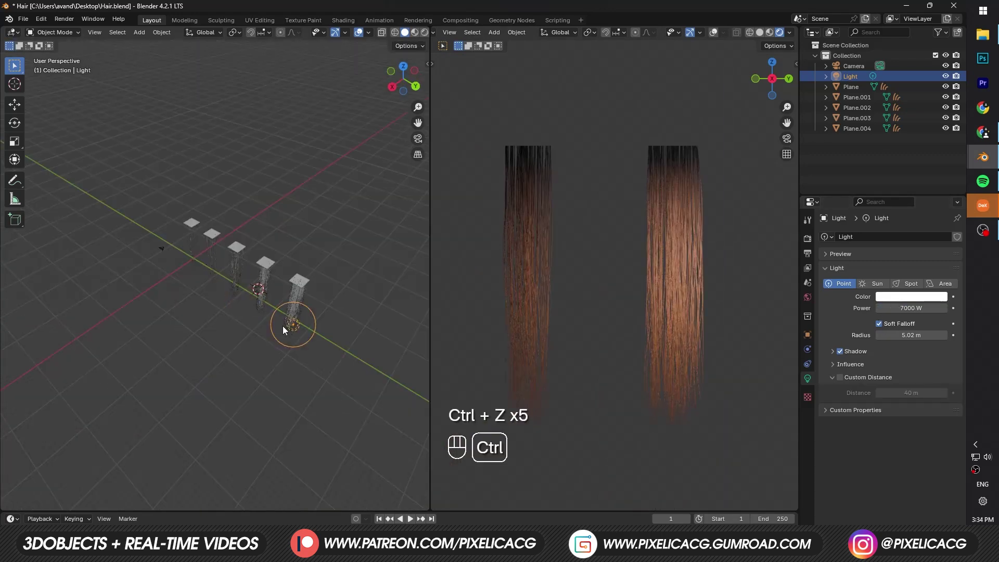
Step: Move the light about 14.5 m along X in front of the strands and adjust its position along Y
key(g)
key(x)
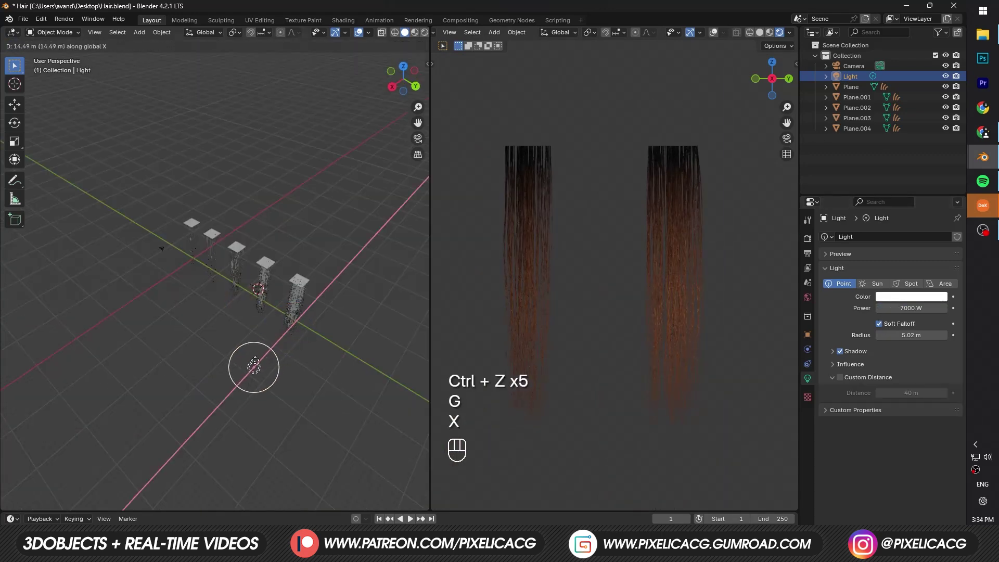
click(255, 360)
key(g)
key(x)
key(y)
click(235, 347)
Step: Adjust the light's height along Z and set its power to 20000 W
key(g)
key(z)
click(239, 339)
click(899, 310)
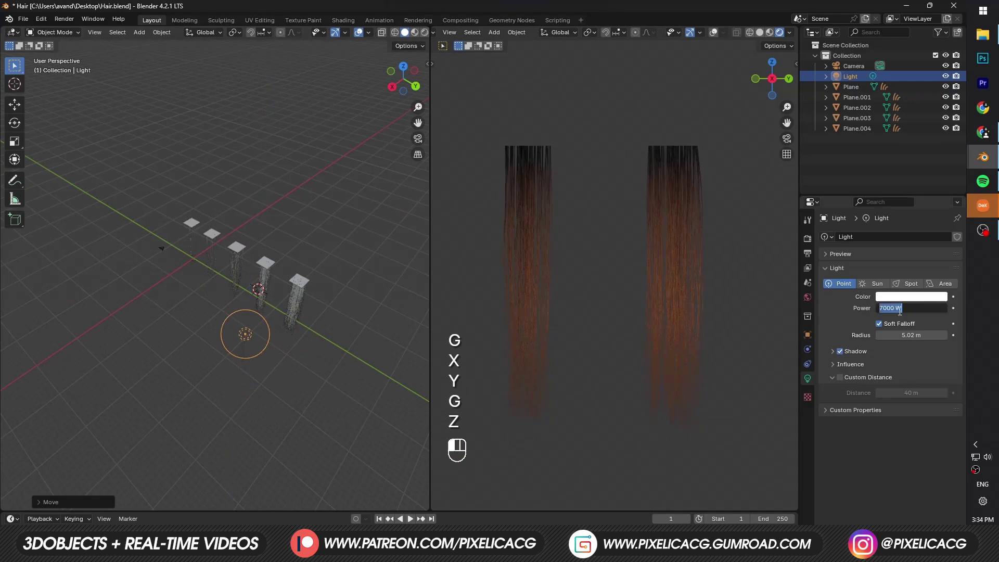
key(Return)
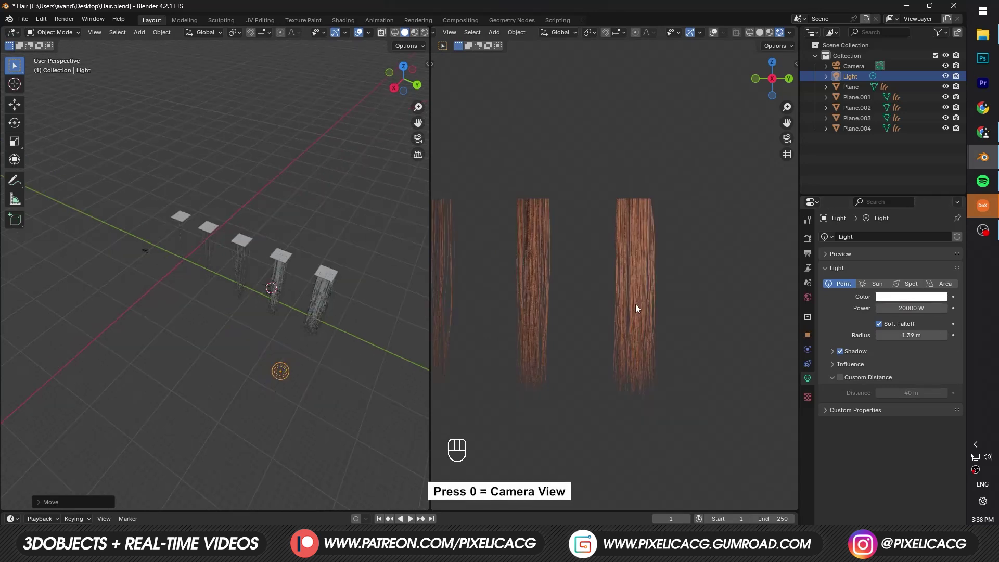
Step: Look through the camera, lock the camera to the view and frame all five hair strands
key(KP_0)
key(n)
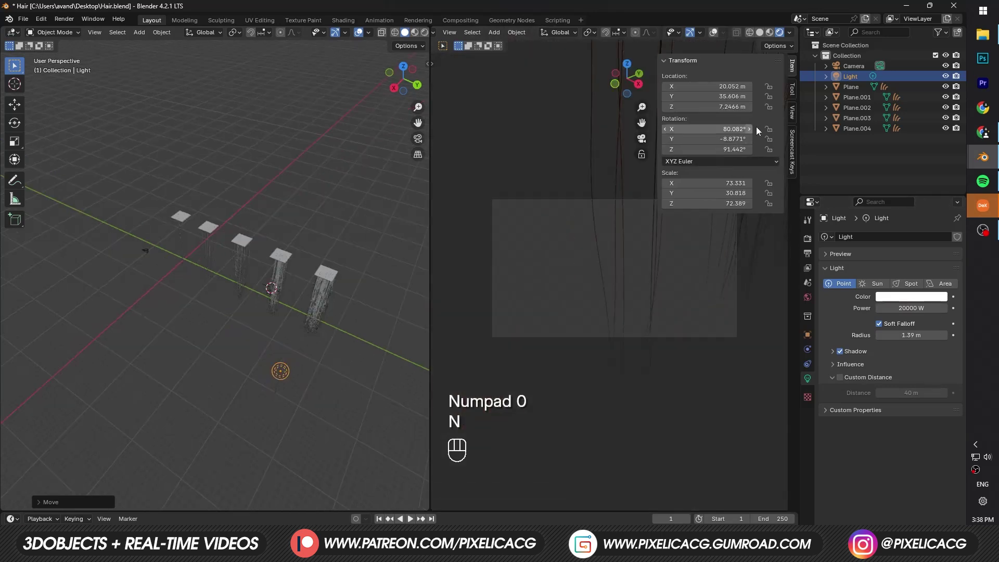
click(792, 112)
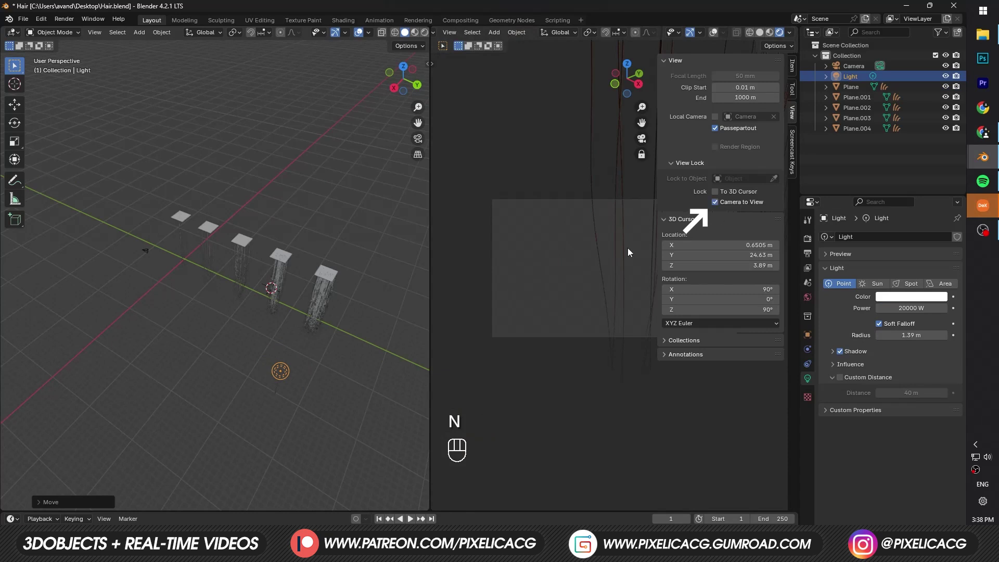
key(n)
shift+middle_drag(600, 238, 602, 269)
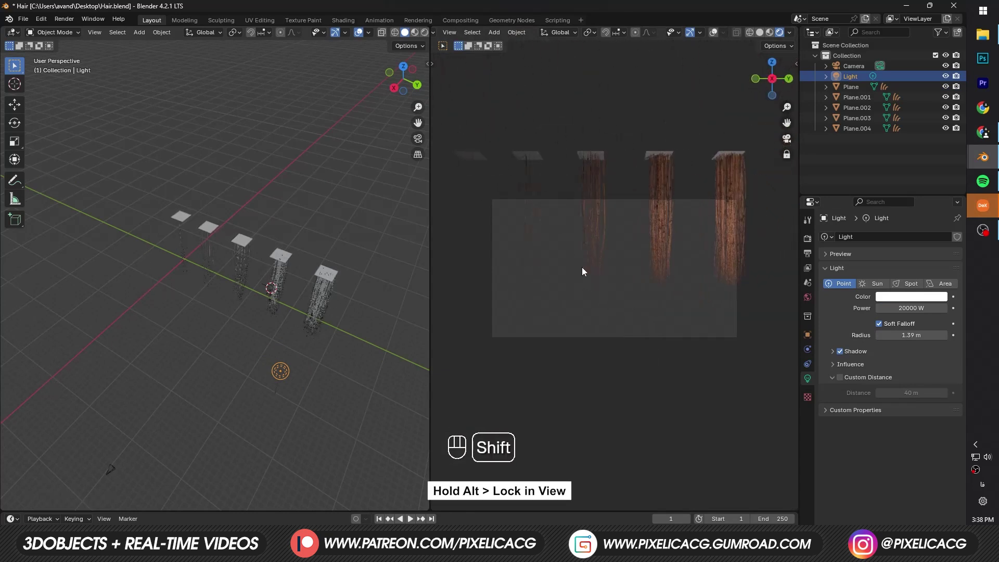
scroll(604, 262, down, 3)
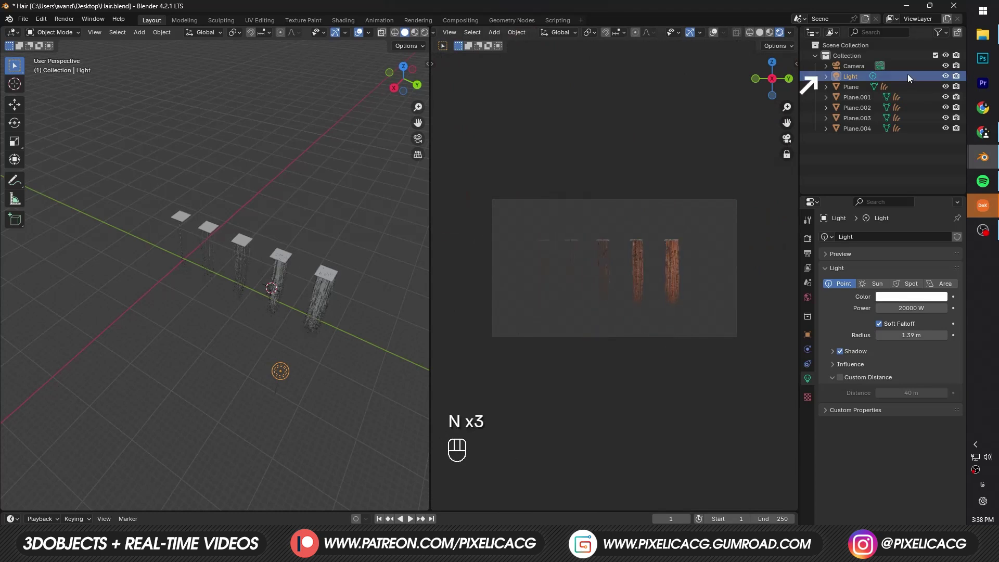
Step: Set the camera's focal length to 224 mm and pull the camera back to reframe the strands
click(907, 67)
click(904, 271)
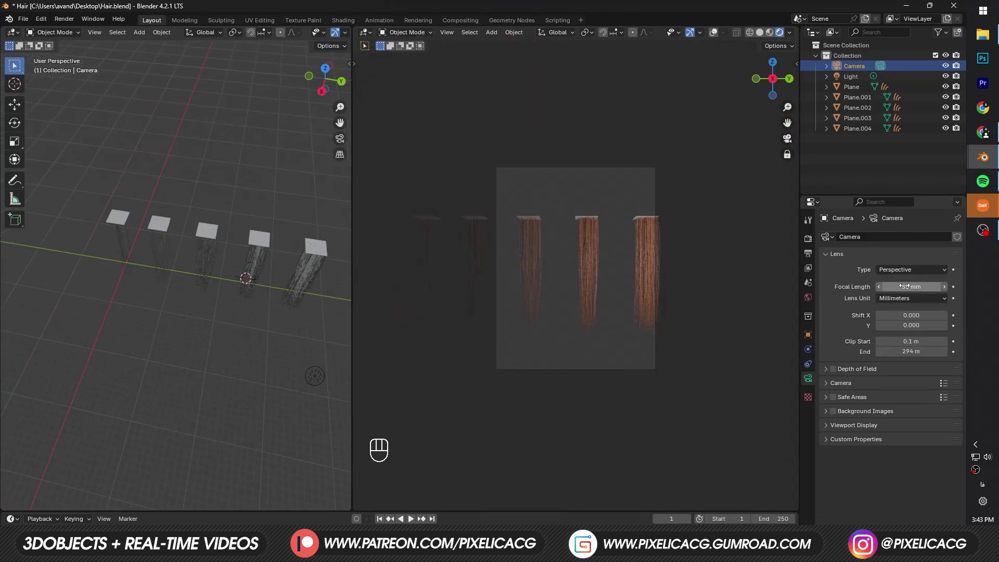
drag(905, 286, 955, 286)
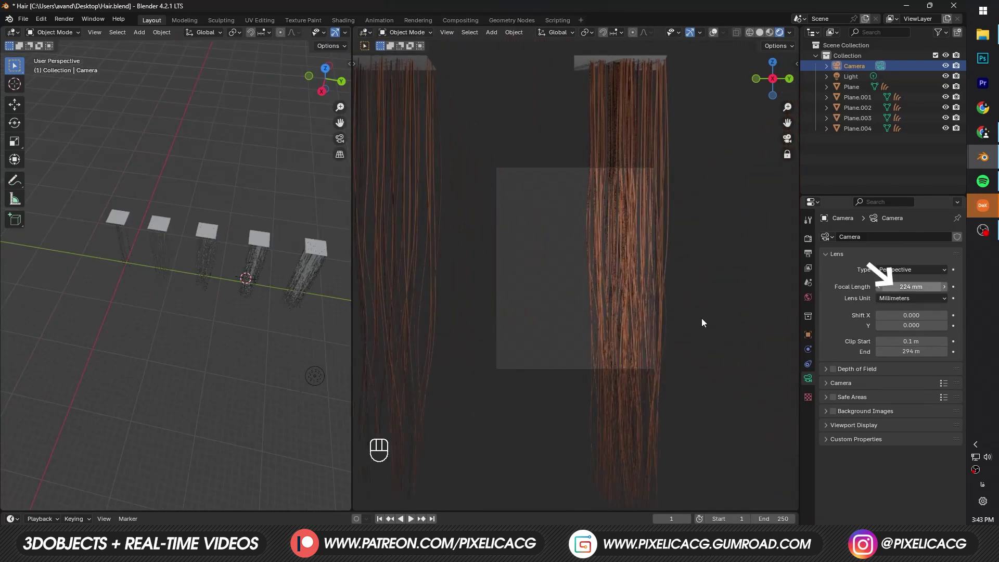
scroll(644, 326, down, 5)
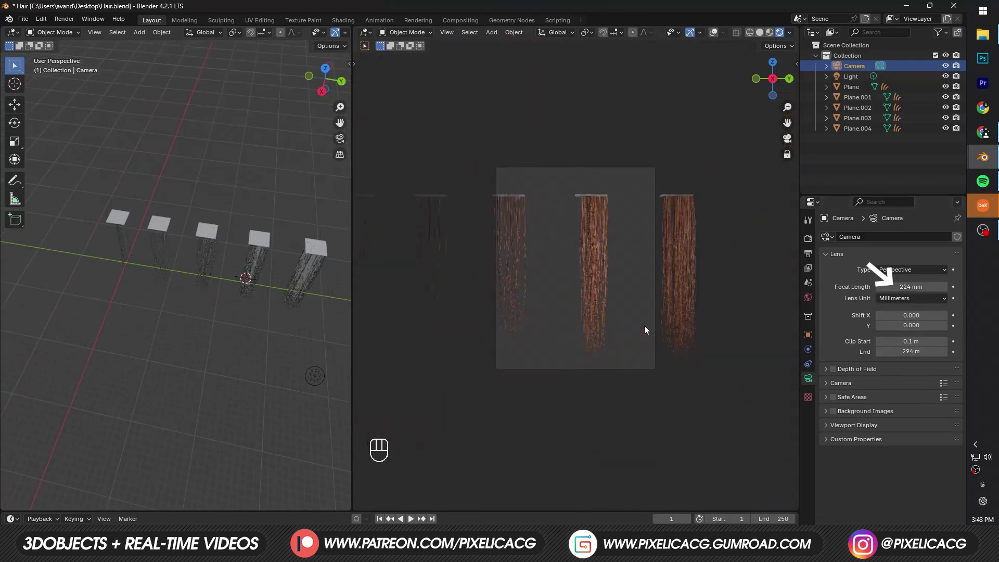
Step: Set the output resolution to 6253 × 3637 px and extend the camera's clip end to 341 m
shift+middle_drag(645, 325, 685, 321)
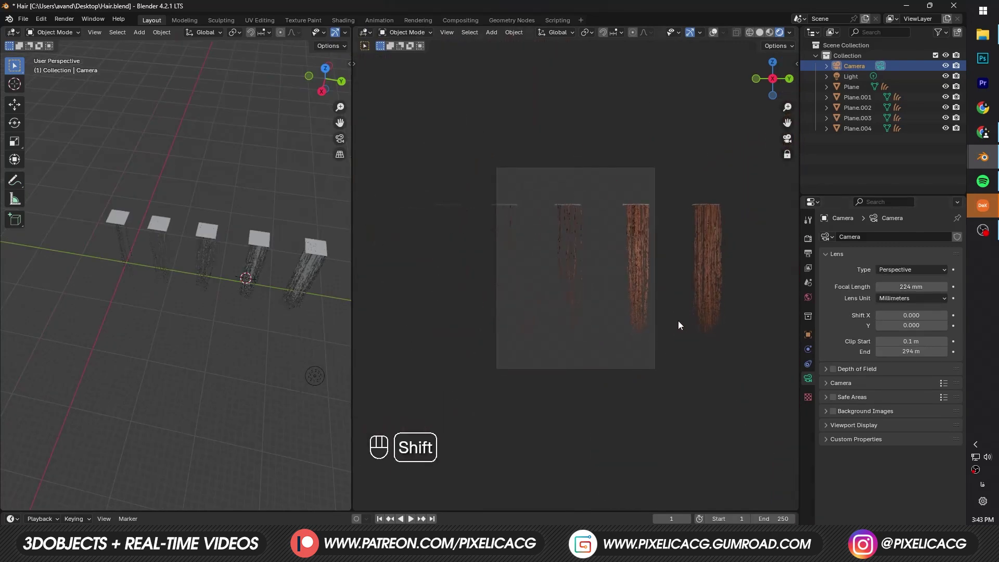
click(809, 254)
mouse_move(919, 251)
mouse_down()
mouse_move(983, 251)
mouse_move(931, 261)
mouse_move(936, 251)
mouse_move(927, 261)
mouse_up()
drag(919, 251, 946, 251)
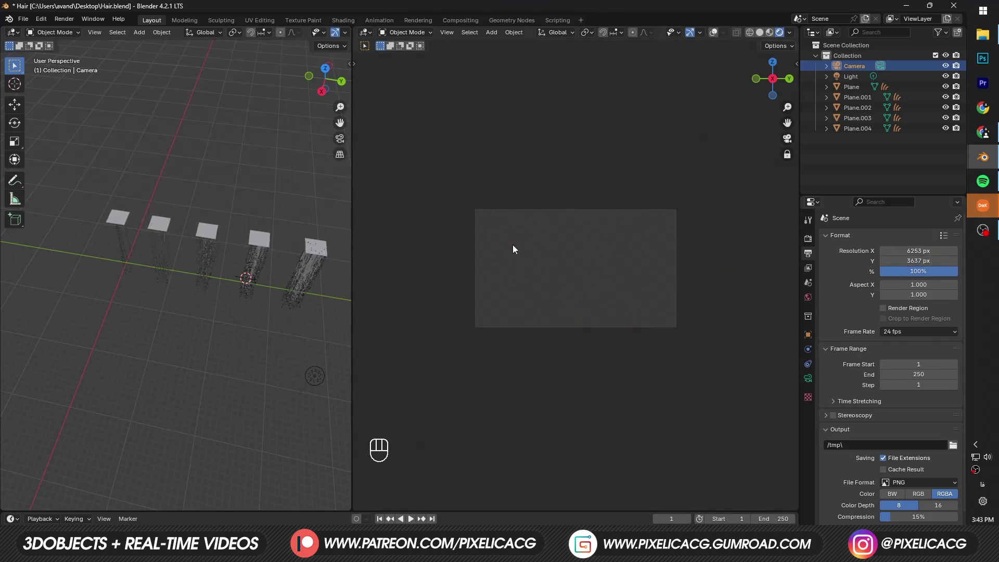
click(808, 379)
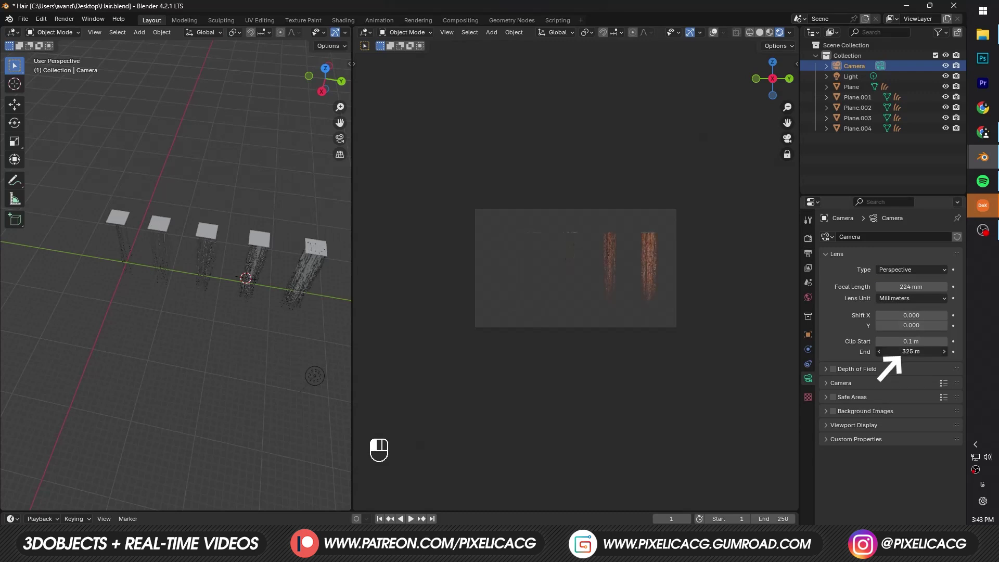
drag(900, 352, 909, 352)
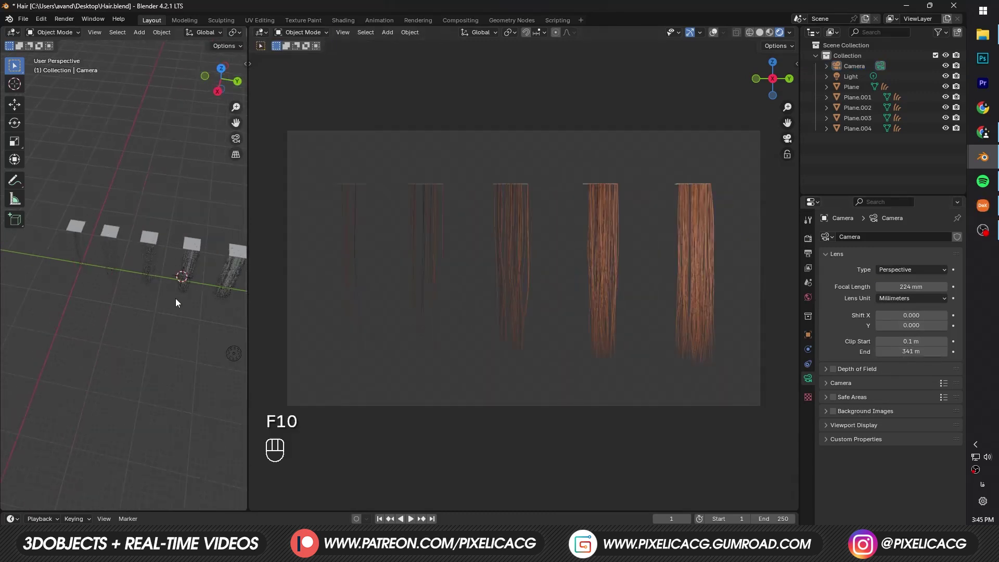
Step: Duplicate the light and move the copy about 49 m in negative Y, in front of the sparsest strands
click(196, 326)
key(shift+d)
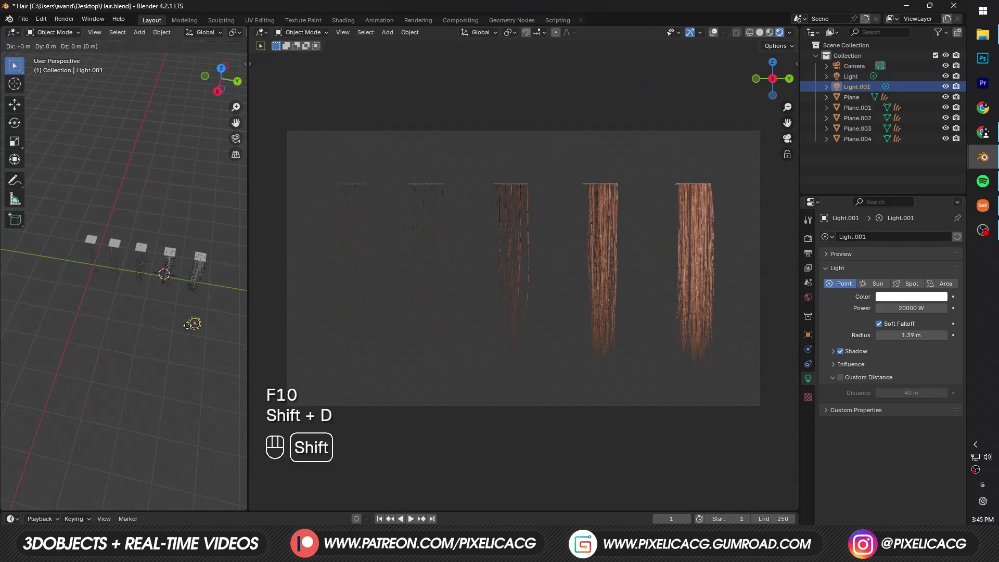
key(x)
key(y)
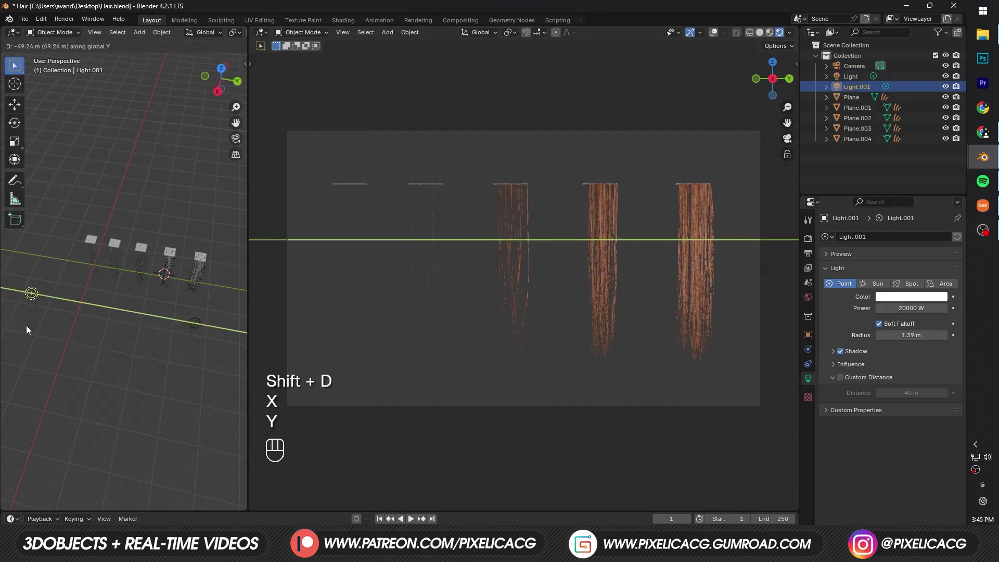
key(g)
key(x)
key(y)
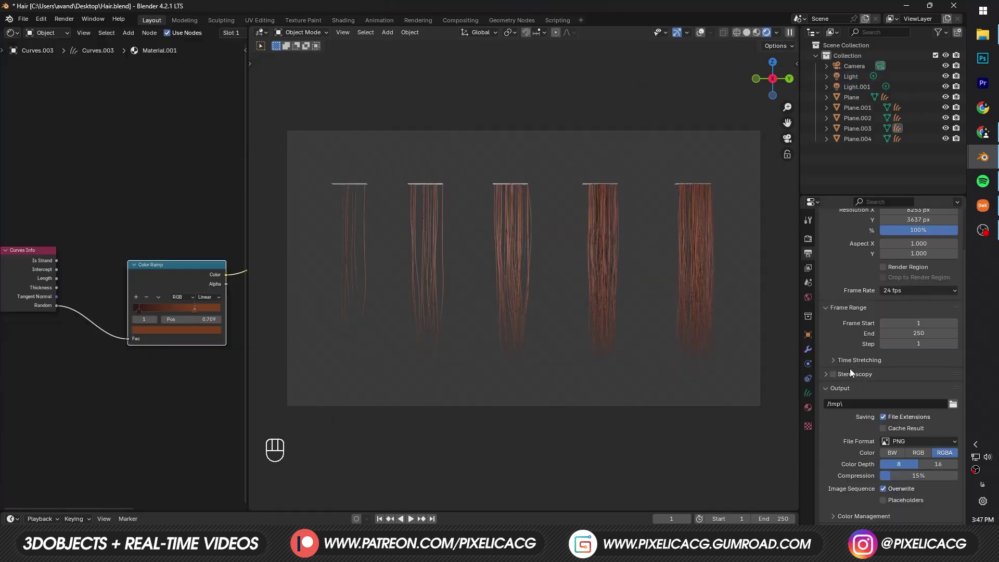
Step: Make the render's film background transparent and exclude the hair strands' planes from rendering
scroll(849, 388, up, 2)
click(808, 239)
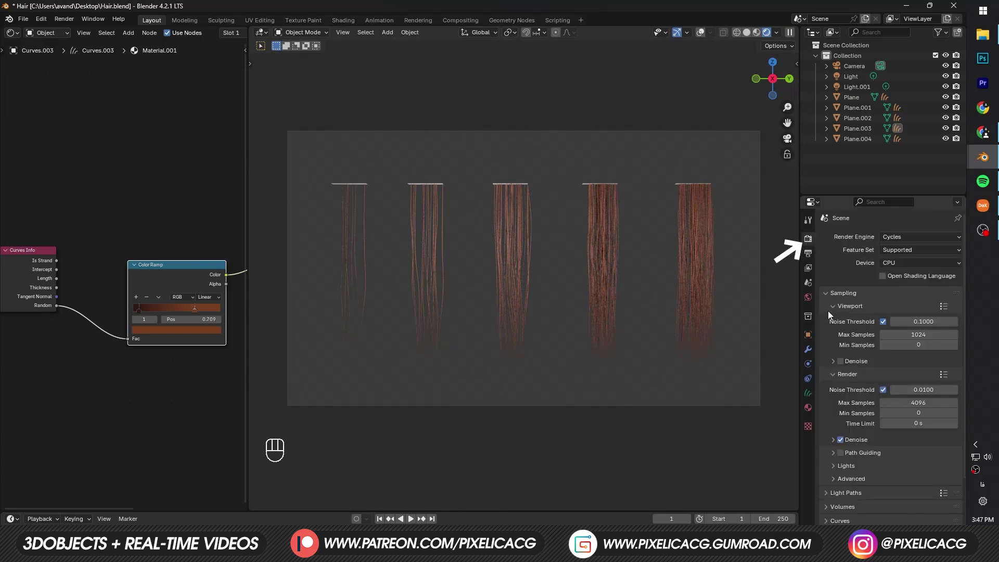
scroll(853, 411, down, 5)
click(841, 474)
scroll(846, 476, down, 5)
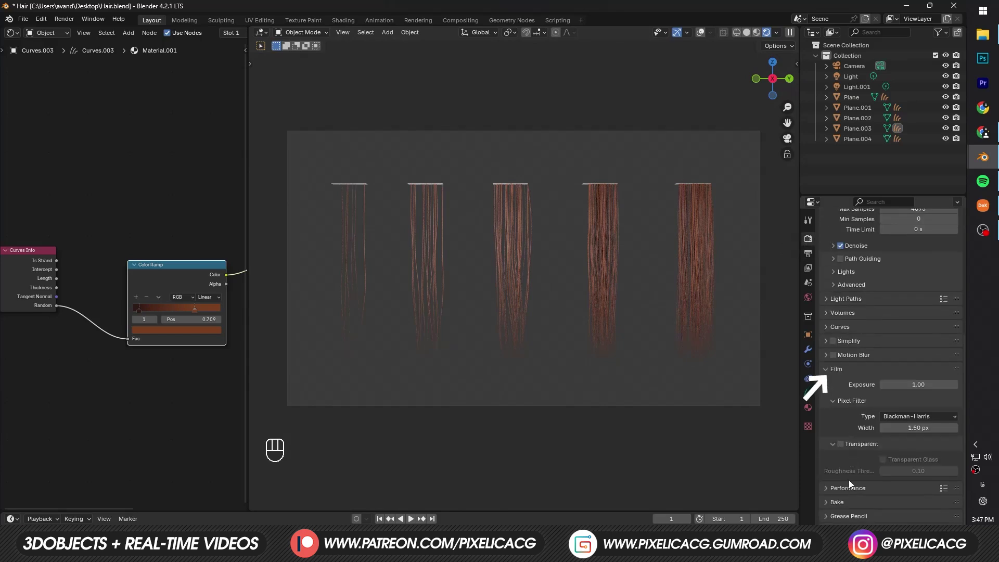
click(840, 445)
click(619, 391)
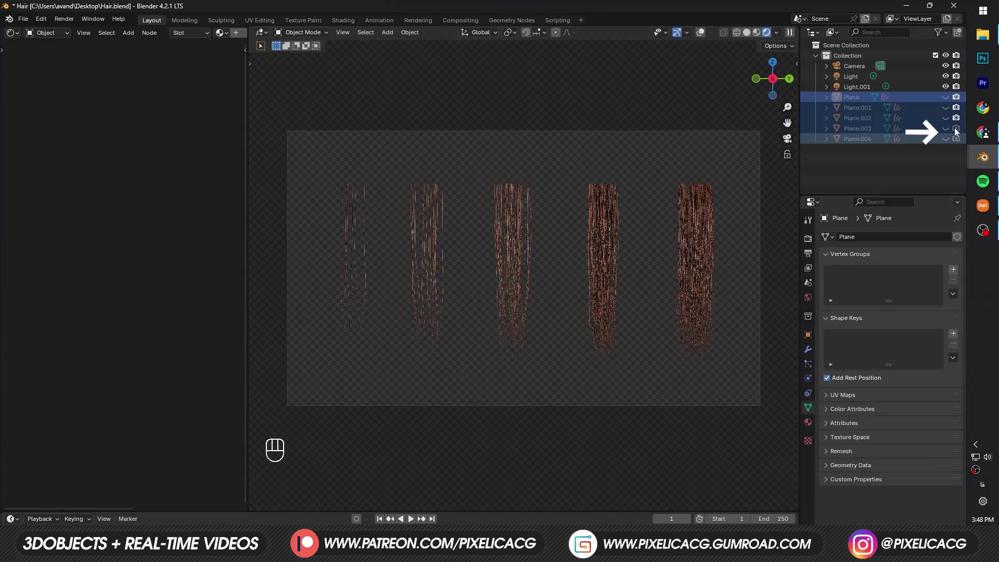
drag(956, 139, 954, 108)
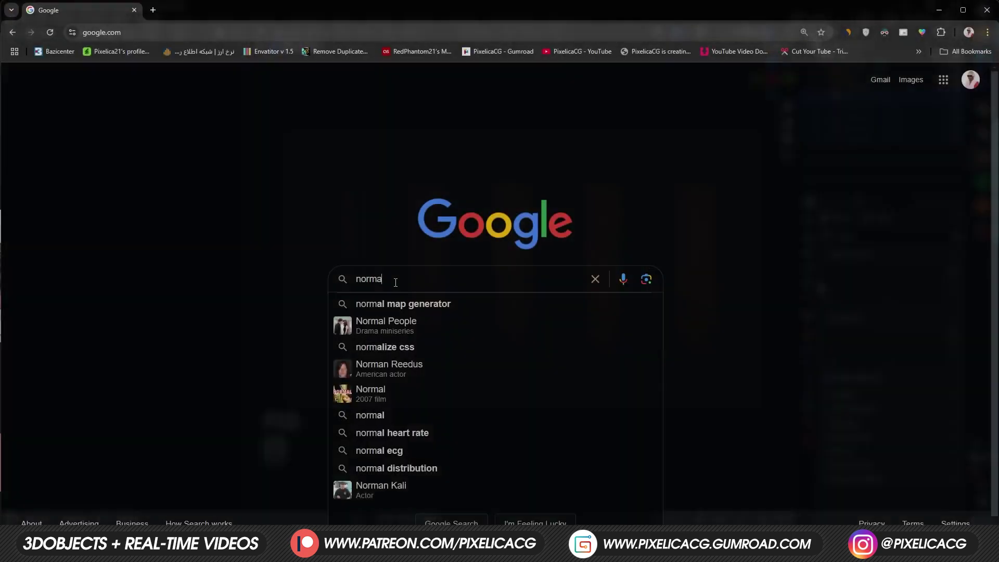
Step: In the web browser, search Google for a normal map generator
text(map generaa)
key(BackSpace)
text(tor)
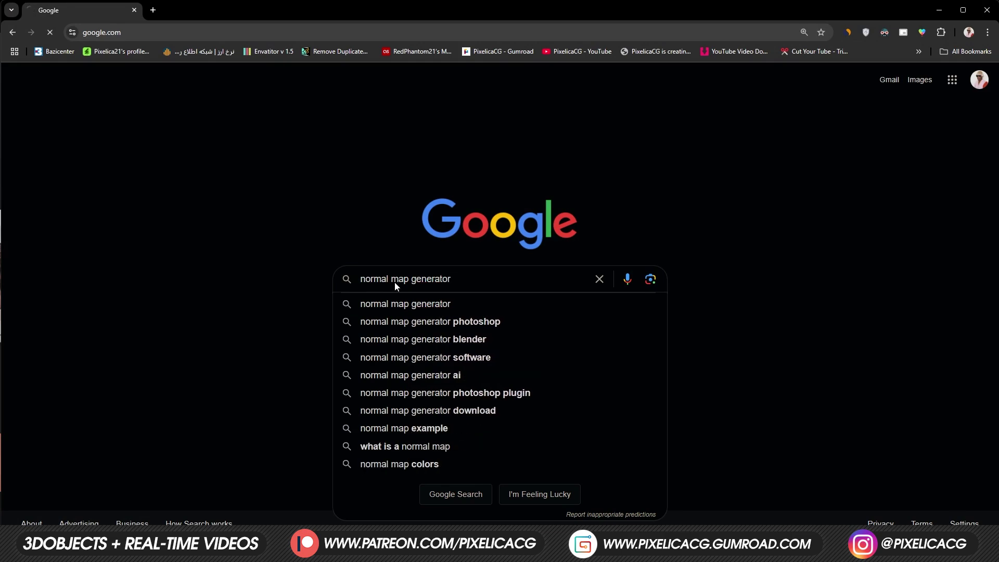
key(Return)
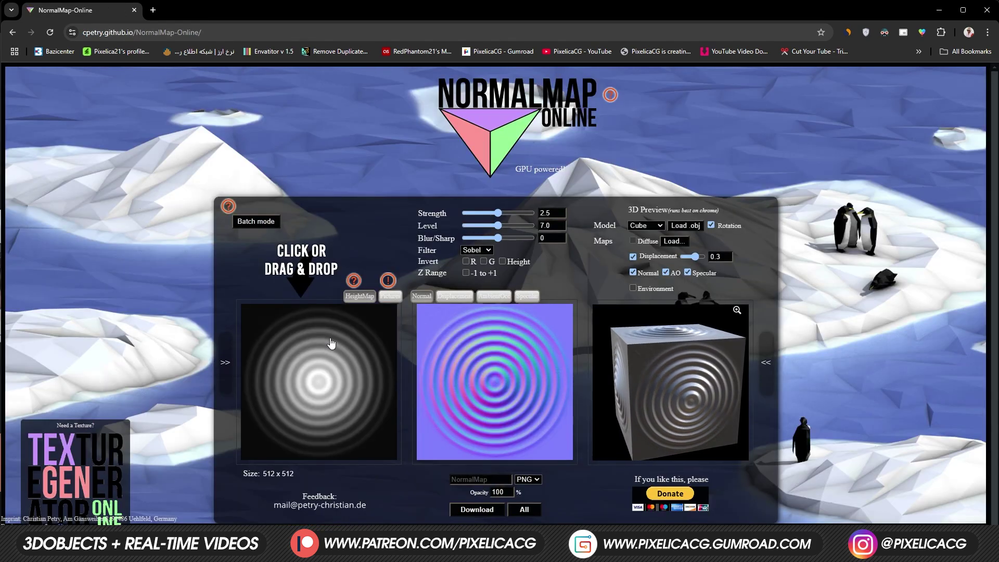
Step: Load Ambient.png as the height map and set the 3D preview to a non-rotating Plane
click(330, 341)
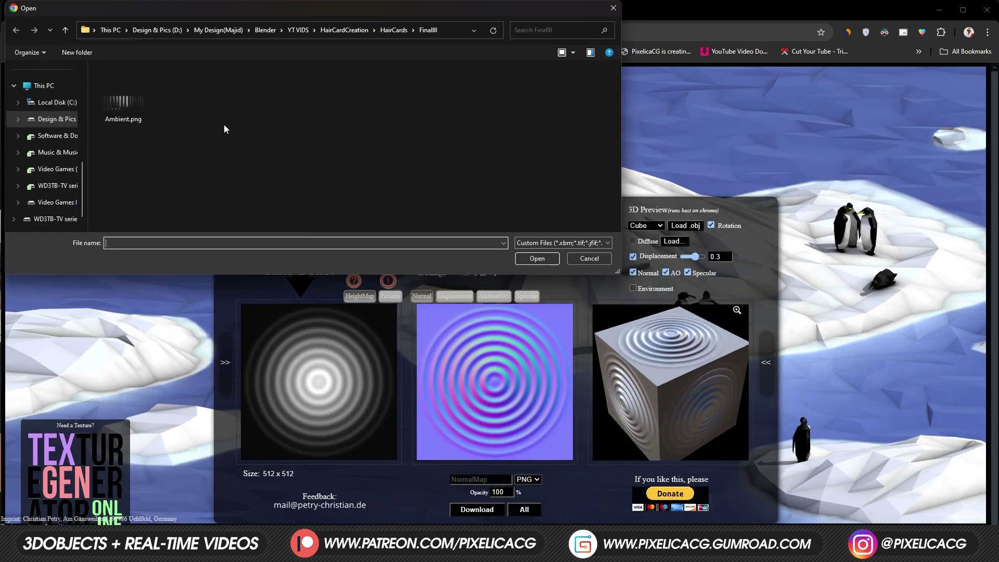
double_click(131, 107)
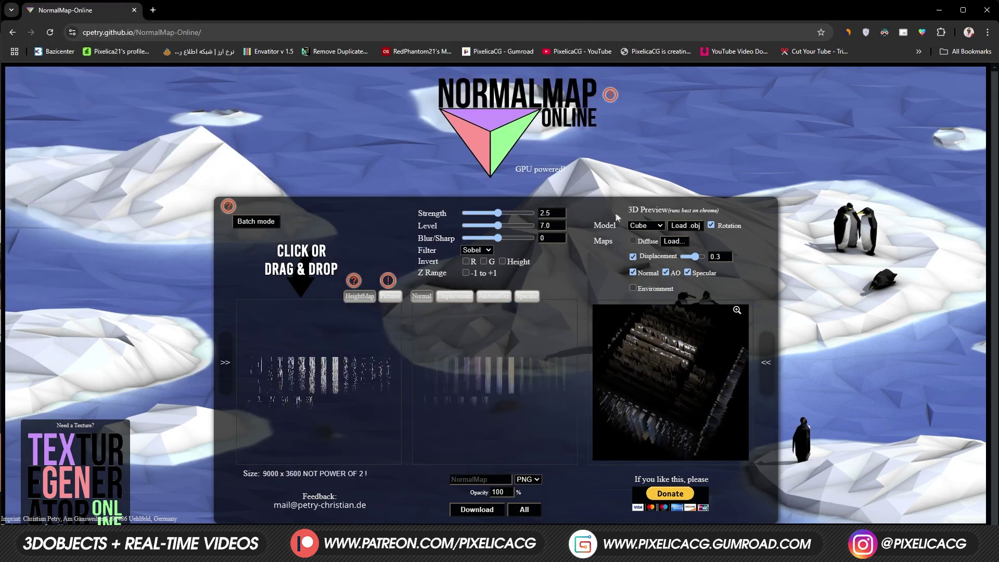
click(642, 226)
click(641, 250)
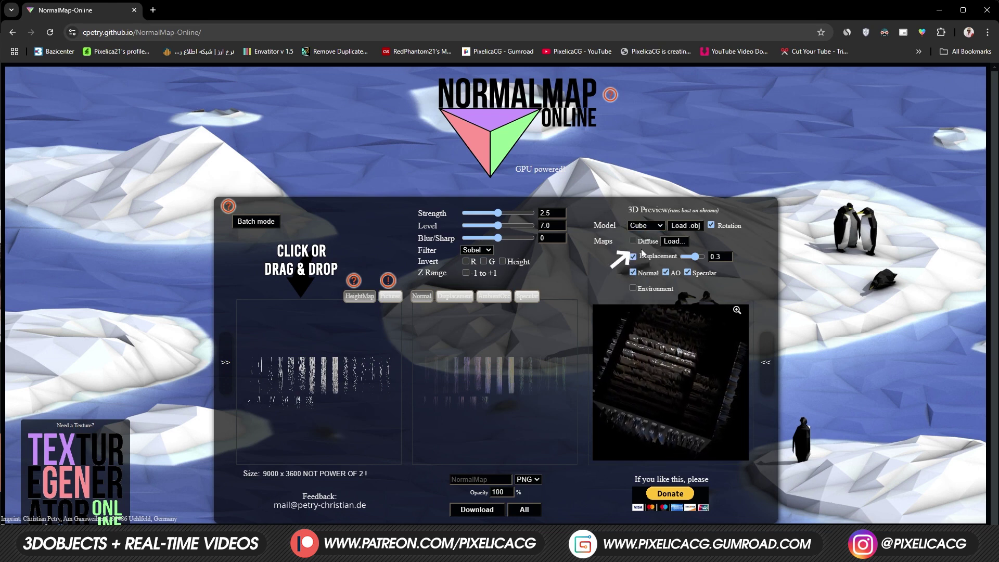
key(Down)
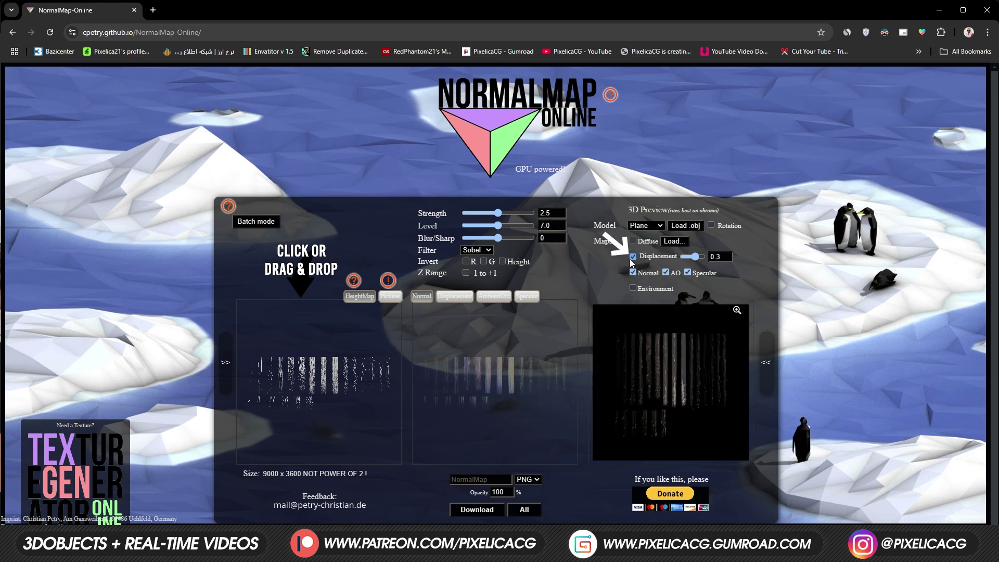
Step: Set the normal map's strength to 2.17, level to 8.4 and blur/sharp to 3, and download it as PNG
scroll(669, 382, up, 10)
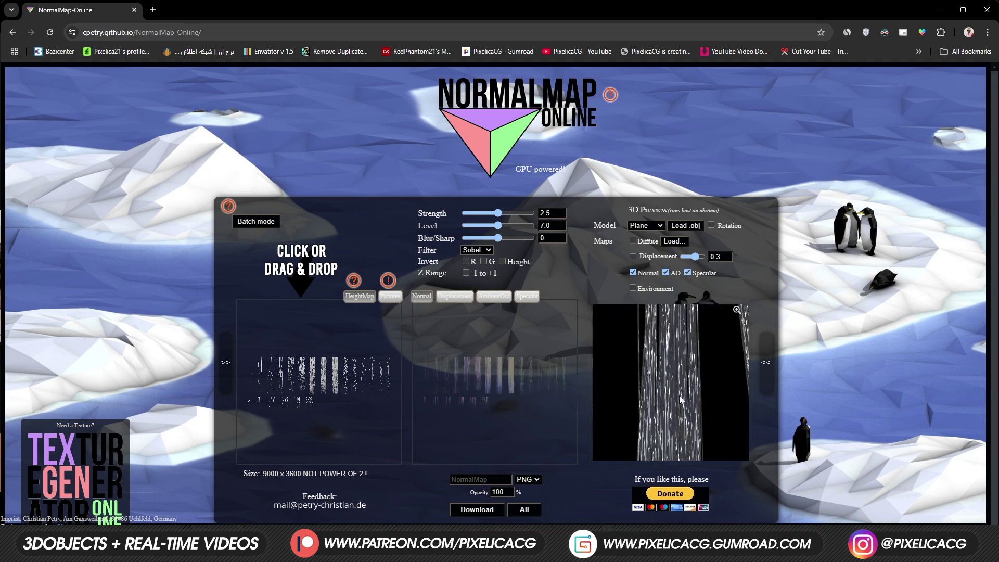
drag(679, 396, 679, 401)
drag(472, 220, 488, 214)
mouse_move(499, 225)
mouse_down()
mouse_move(521, 226)
mouse_move(512, 229)
mouse_up()
mouse_move(675, 367)
mouse_down()
mouse_move(654, 376)
mouse_move(680, 386)
mouse_up()
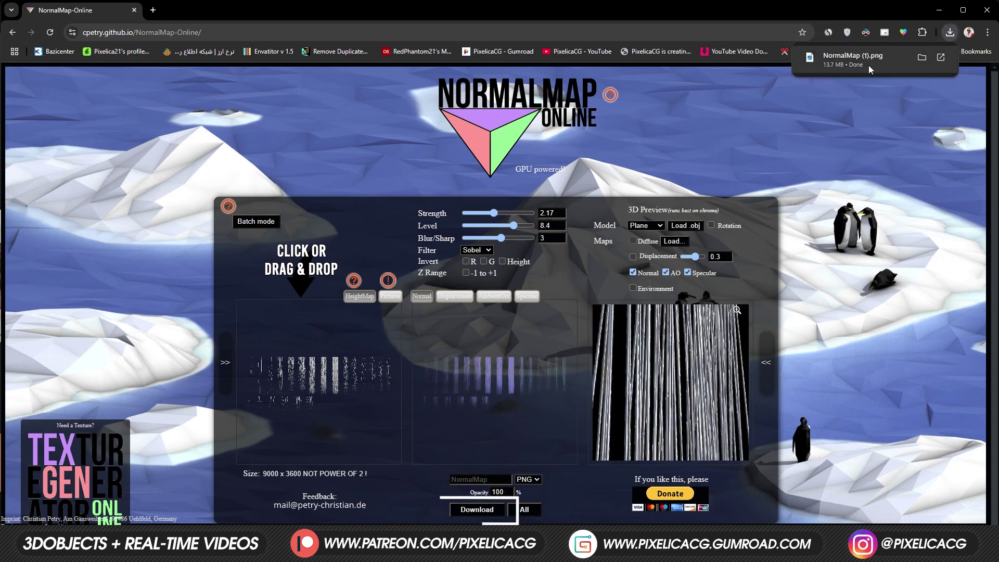
click(869, 61)
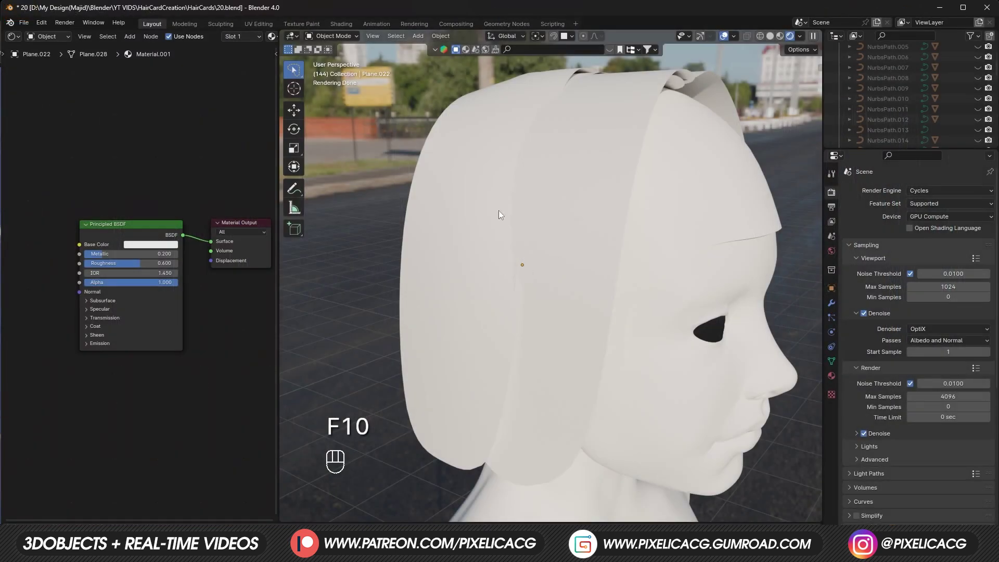
Step: Back in Blender, select a hair card on the head, add an Image Texture node to its material and load Brown.png
key(z)
click(642, 230)
key(shift+a)
text(image)
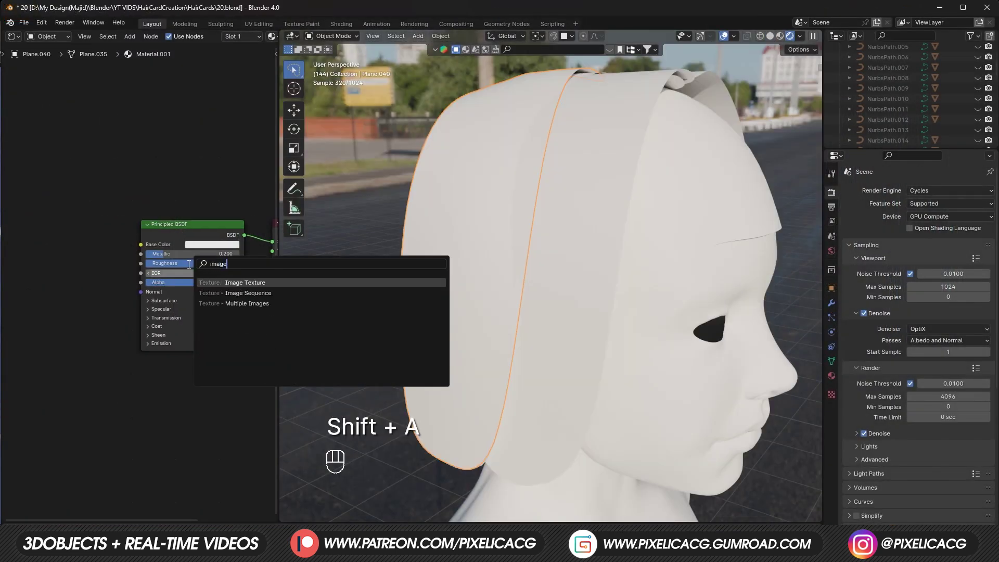
key(Return)
click(118, 256)
click(117, 262)
double_click(413, 174)
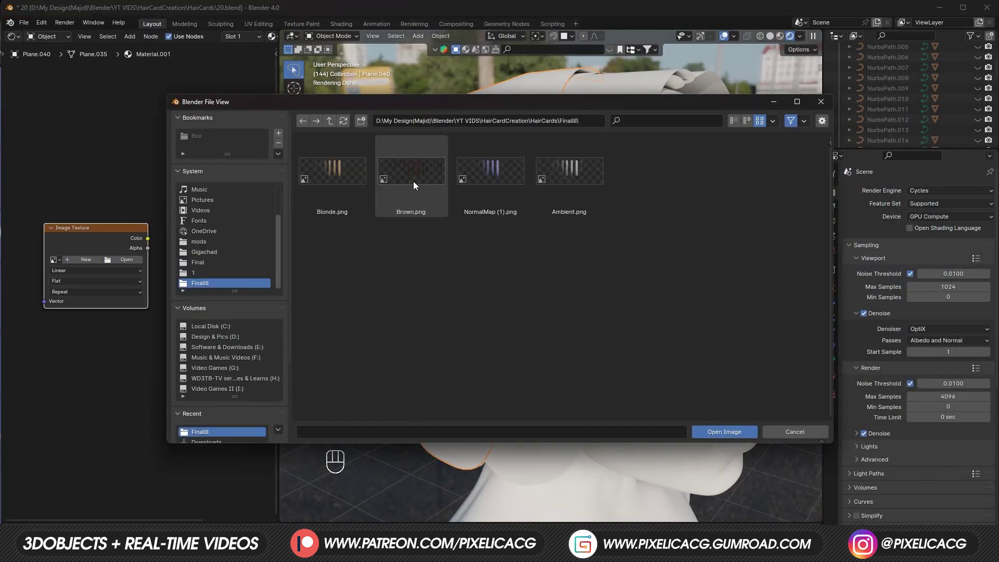
double_click(414, 177)
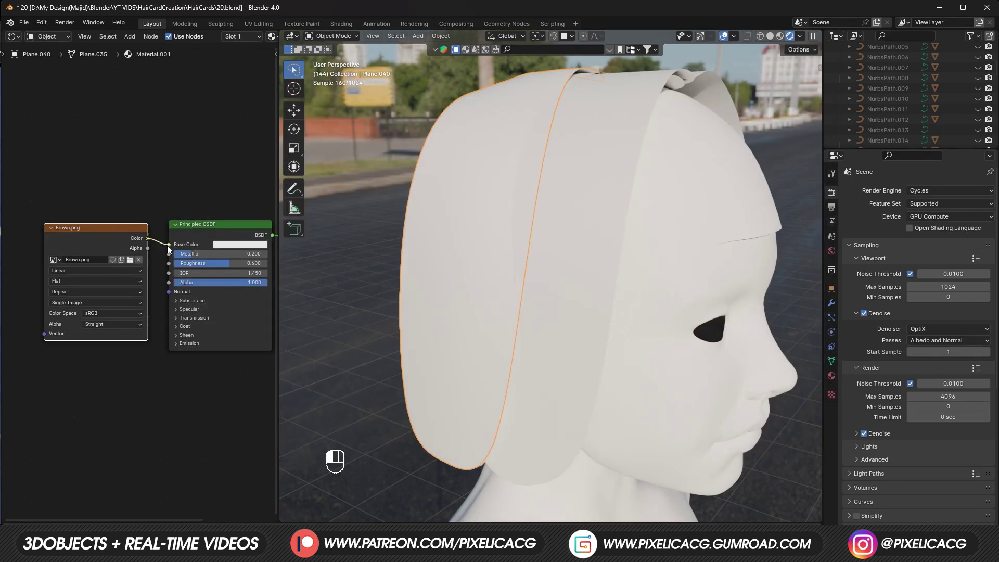
Step: Connect Brown.png's color to the Principled BSDF's Base Color and its alpha to Alpha, and inspect the hair
drag(167, 245, 168, 244)
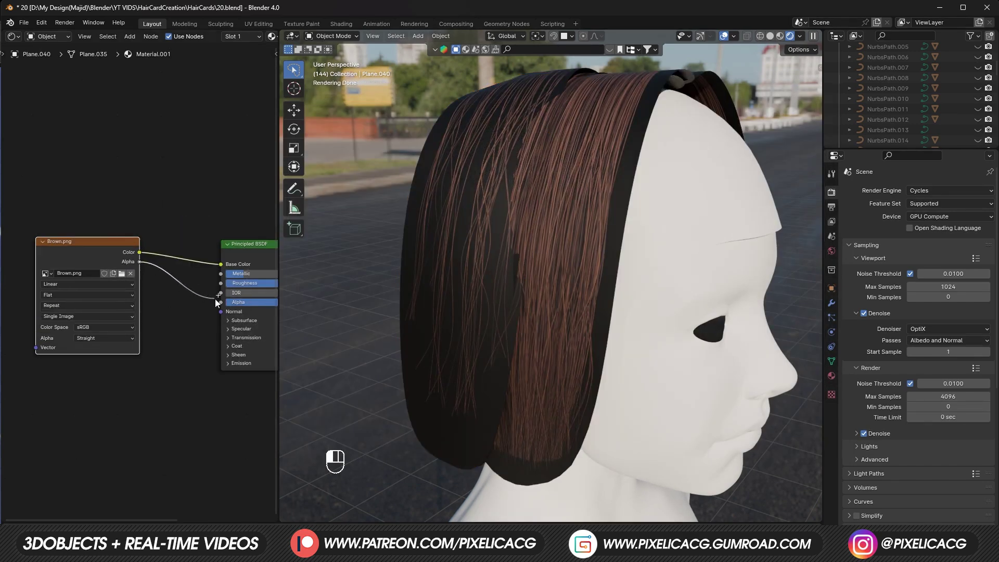
drag(215, 299, 220, 302)
scroll(585, 305, up, 5)
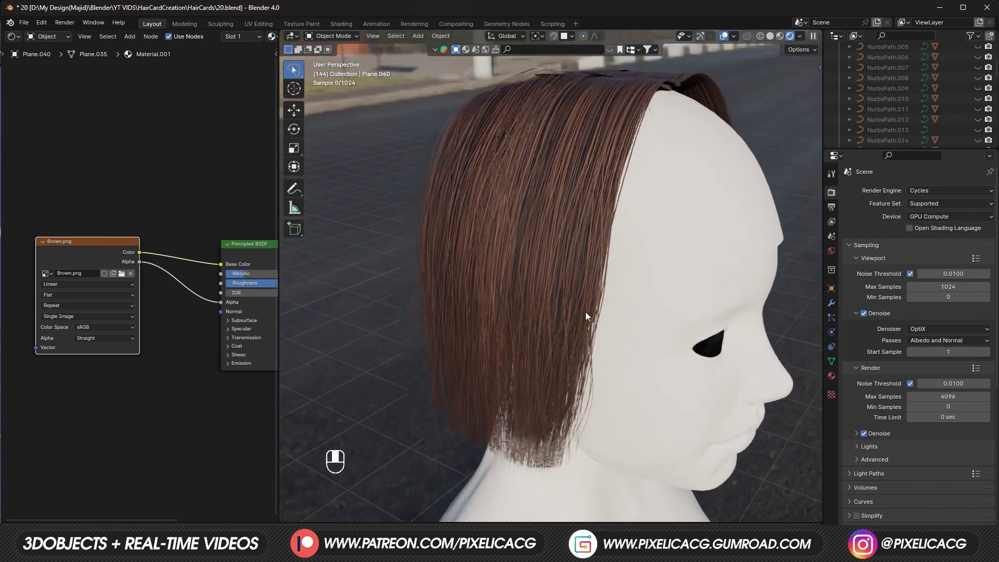
scroll(564, 278, down, 1)
shift+middle_drag(564, 278, 555, 313)
shift+middle_drag(417, 315, 499, 298)
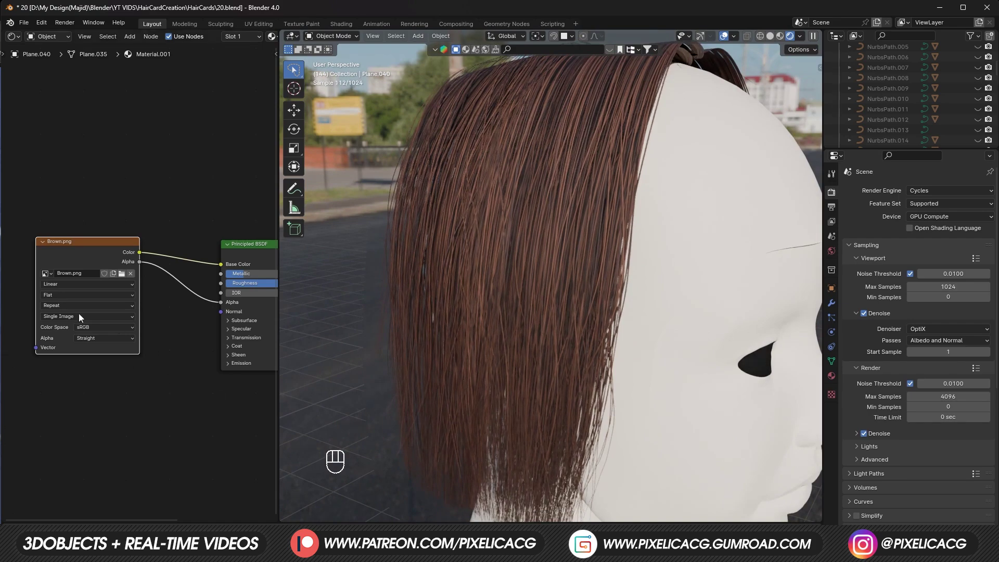
Step: Duplicate the Brown.png texture node, load NormalMap (1).png into the copy and use the Non-Color color space
key(shift+d)
click(149, 374)
click(145, 372)
double_click(480, 196)
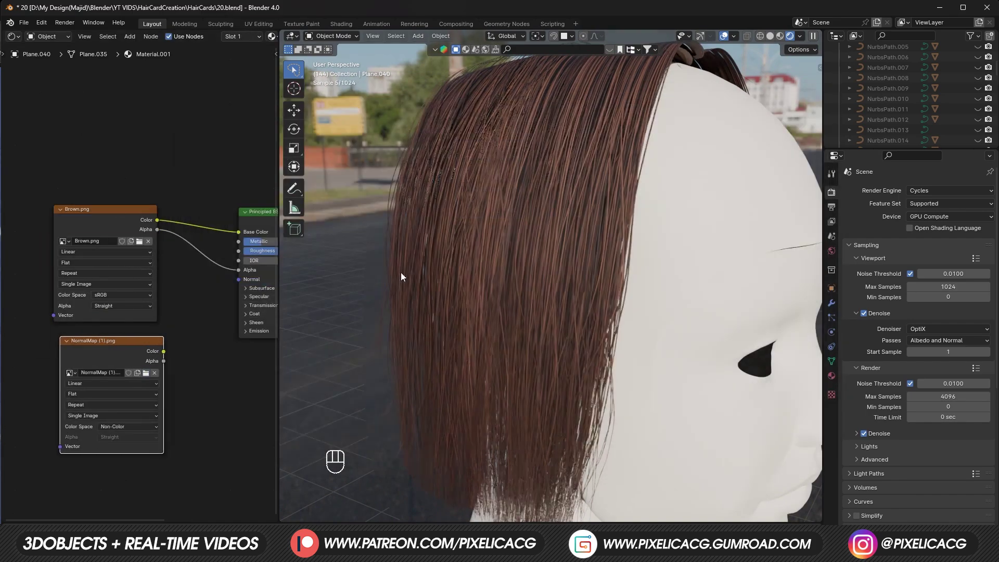
Step: Add a Normal Map node between the NormalMap (1).png color output and the Principled BSDF's Normal input
key(shift+a)
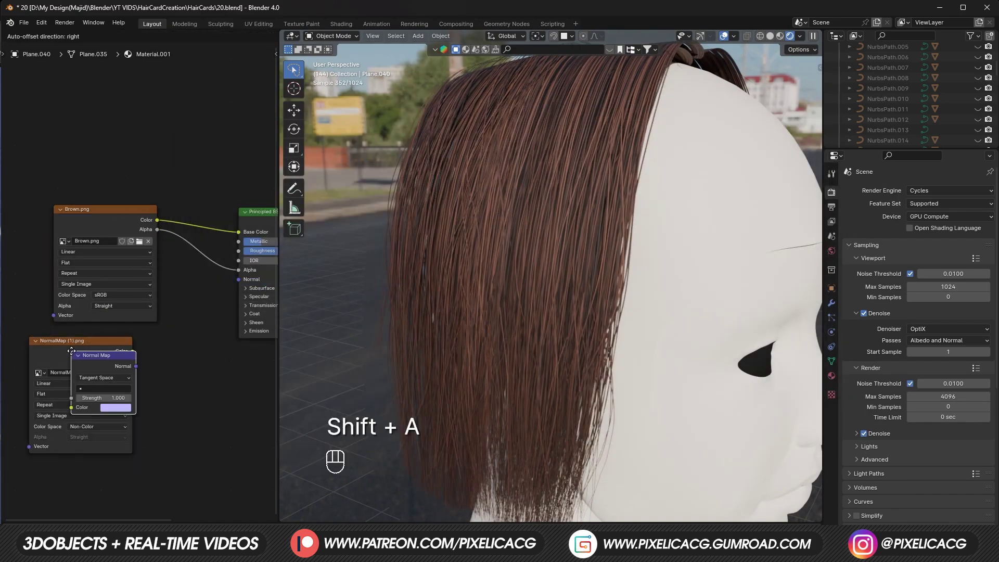
click(168, 341)
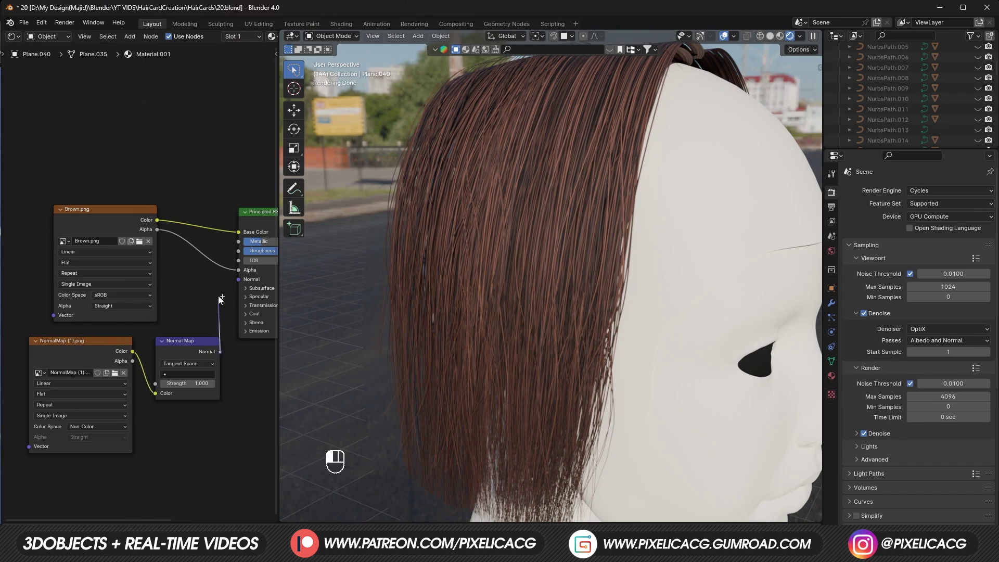
drag(236, 280, 238, 279)
scroll(201, 377, up, 1)
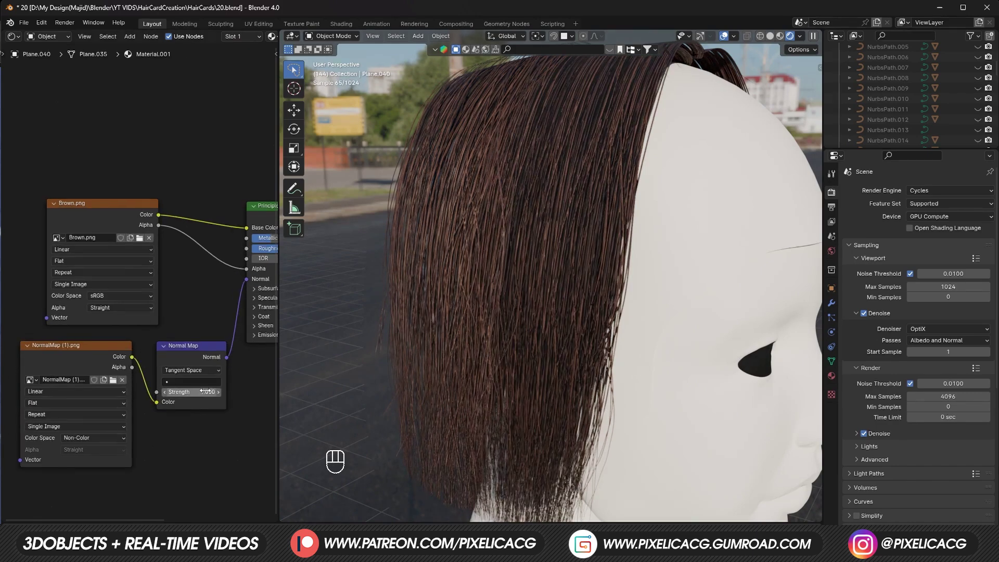
Step: Set the Normal Map node's strength to 0.02 and inspect the effect on the hair
click(207, 392)
text(.02)
key(Return)
scroll(607, 274, up, 4)
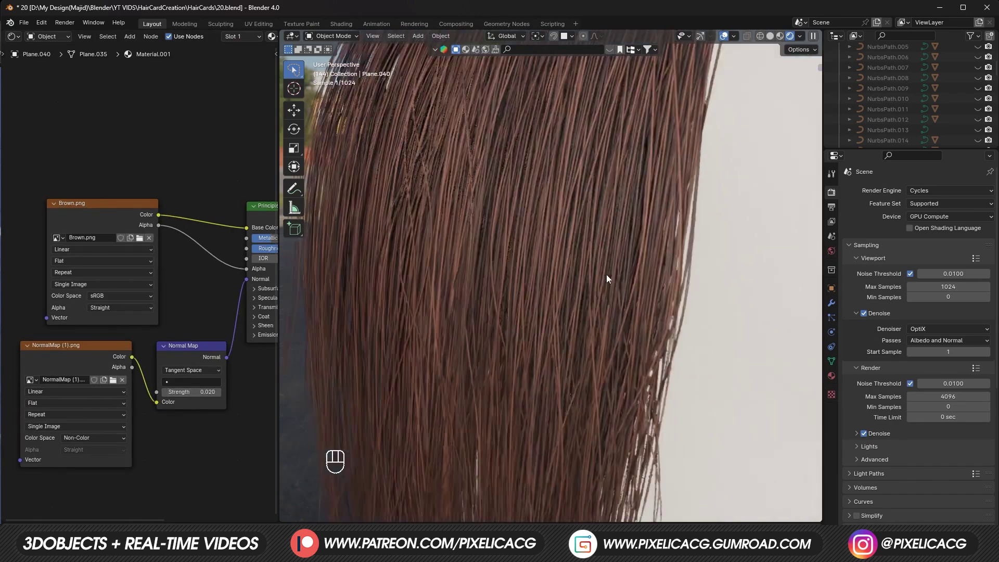
scroll(573, 297, down, 4)
scroll(594, 301, down, 1)
scroll(639, 332, down, 1)
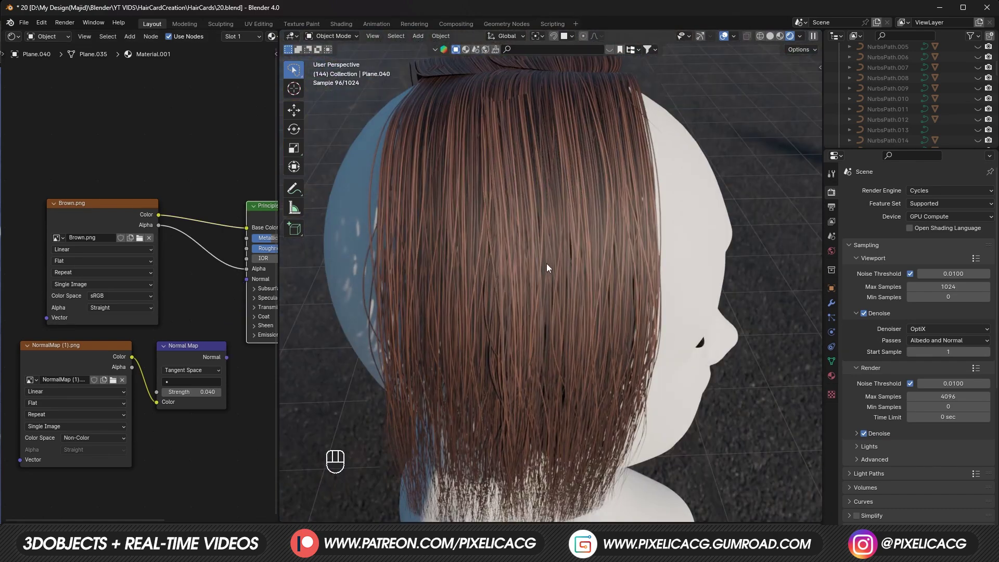
Step: Examine the hair up close without the normal map, and reconnect the Normal Map node to the Principled BSDF's Normal input
scroll(547, 265, up, 3)
scroll(545, 267, up, 1)
shift+middle_drag(484, 302, 539, 351)
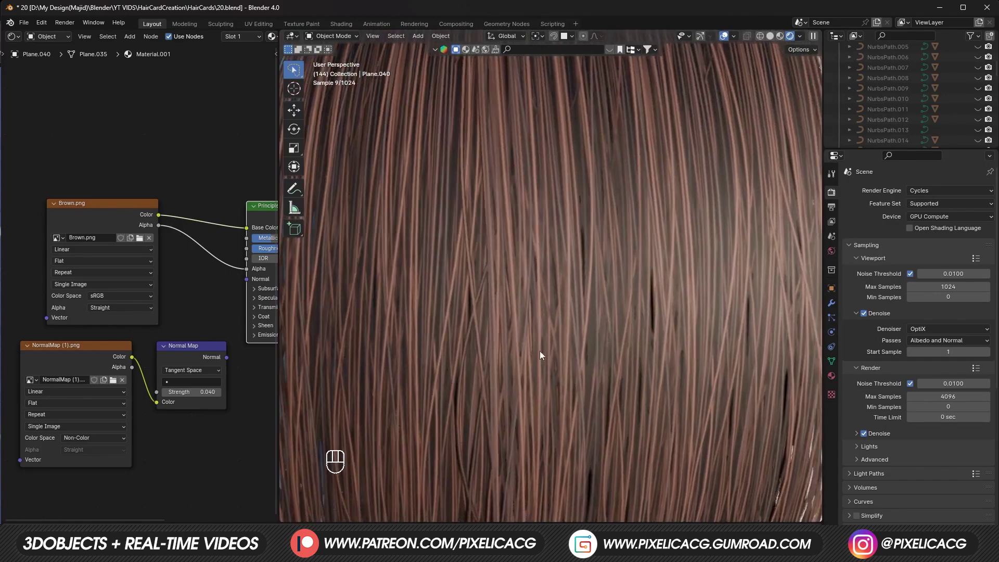
scroll(539, 351, down, 1)
drag(227, 357, 246, 278)
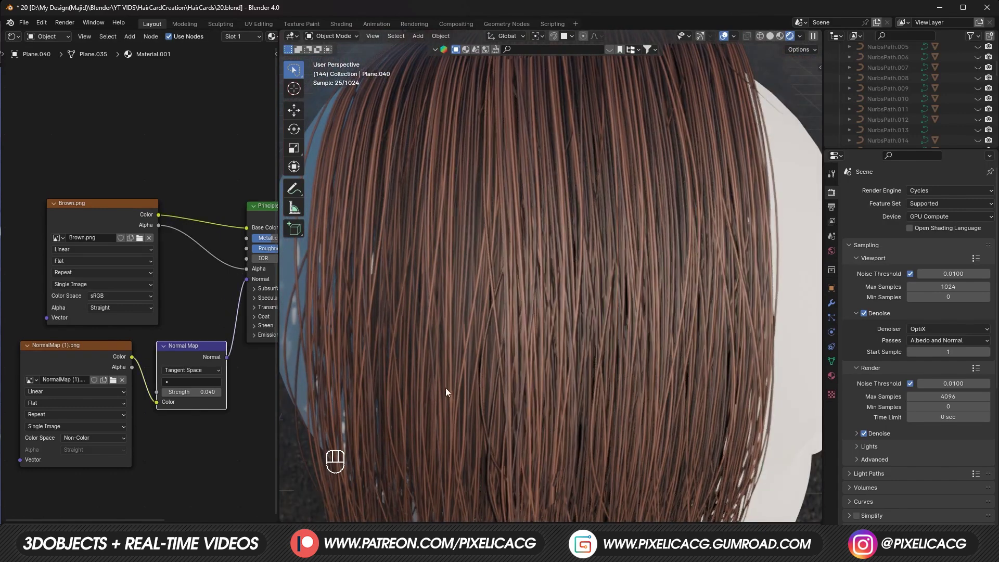
scroll(669, 402, down, 3)
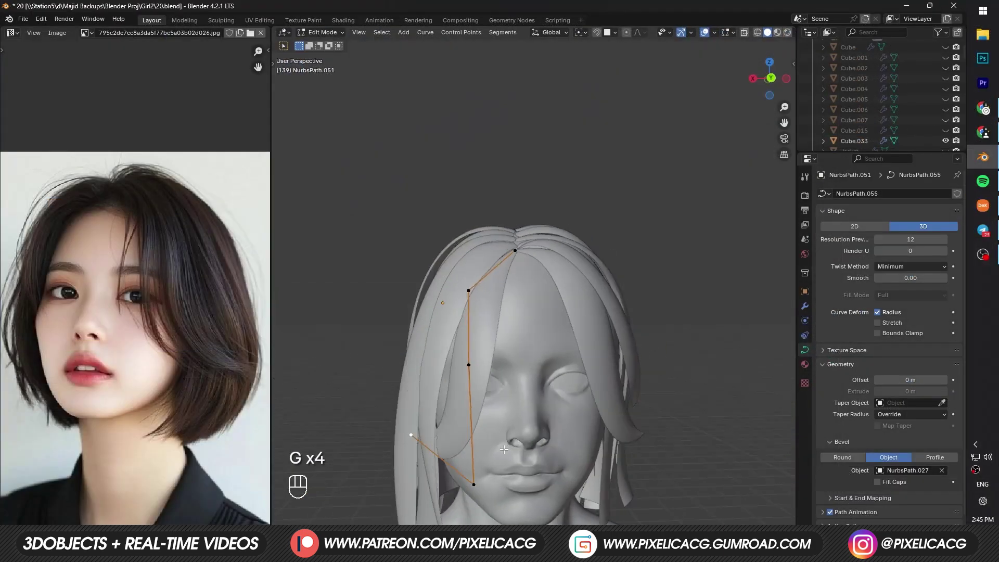
Step: Reposition a control point of a front hair strand curve to shape the strands framing the face
middle_drag(565, 444, 583, 441)
click(617, 354)
key(g)
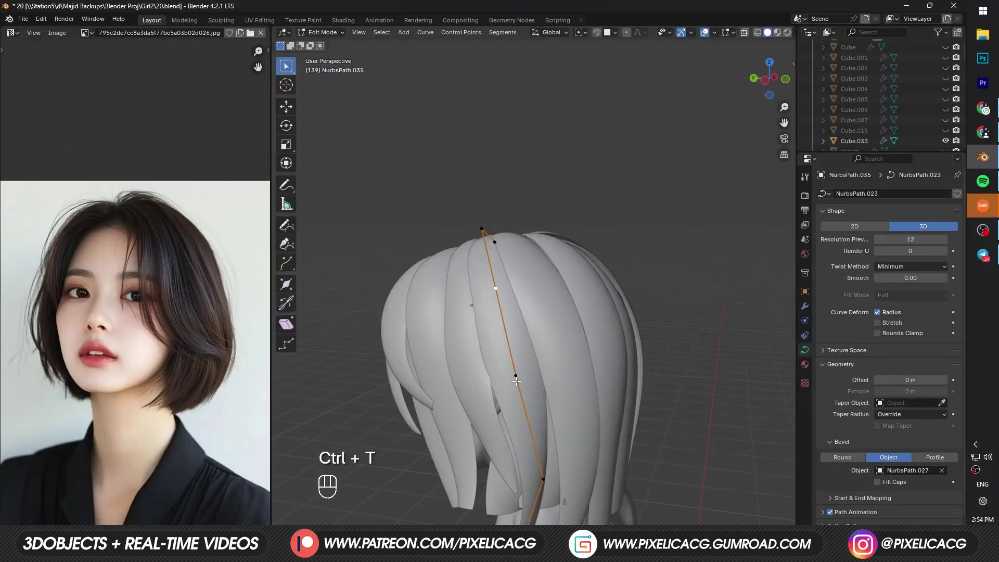
Step: Switch to editing the neighbouring strand curve on the side of the head and undo its last control point move
key(Tab)
key(Tab)
key(g)
key(ctrl+z)
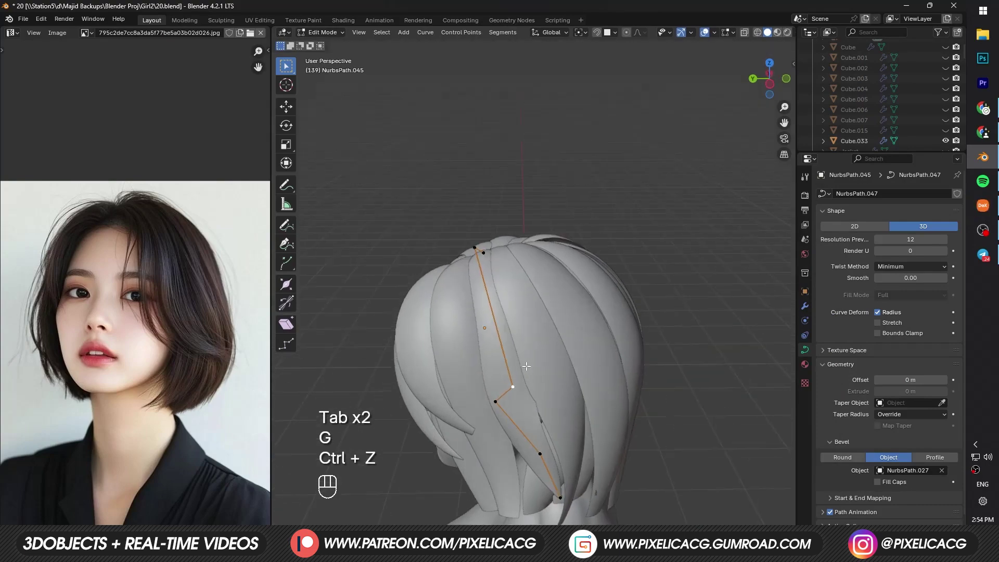
Step: Reposition the side strand's selected control point, including along X and Z, and adjust its tilt so the strand follows the head
key(g)
click(499, 303)
key(g)
key(x)
click(504, 330)
key(g)
key(z)
click(540, 357)
key(ctrl+t)
key(g)
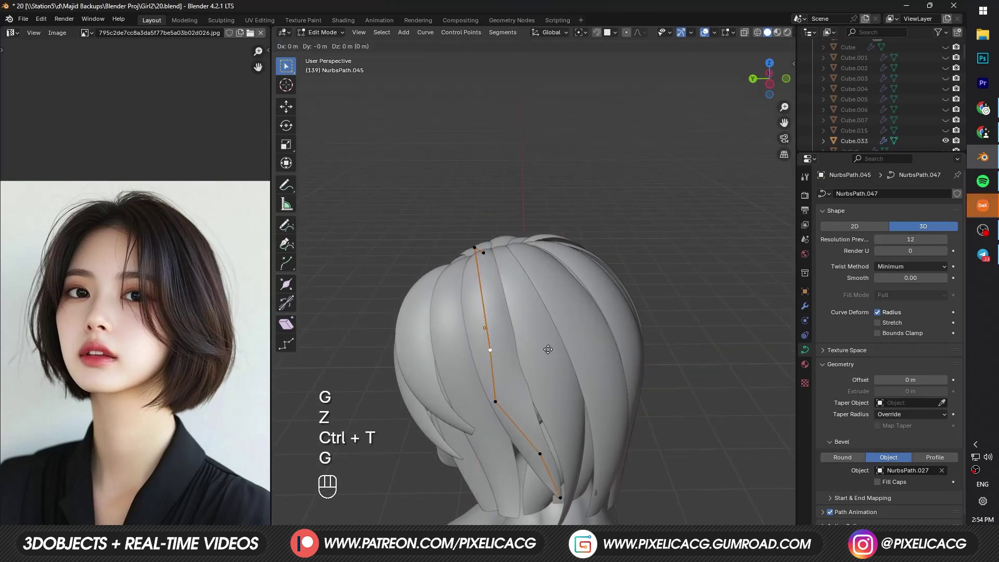
click(546, 349)
mouse_move(546, 348)
middle_down()
mouse_move(532, 369)
mouse_move(551, 364)
middle_up()
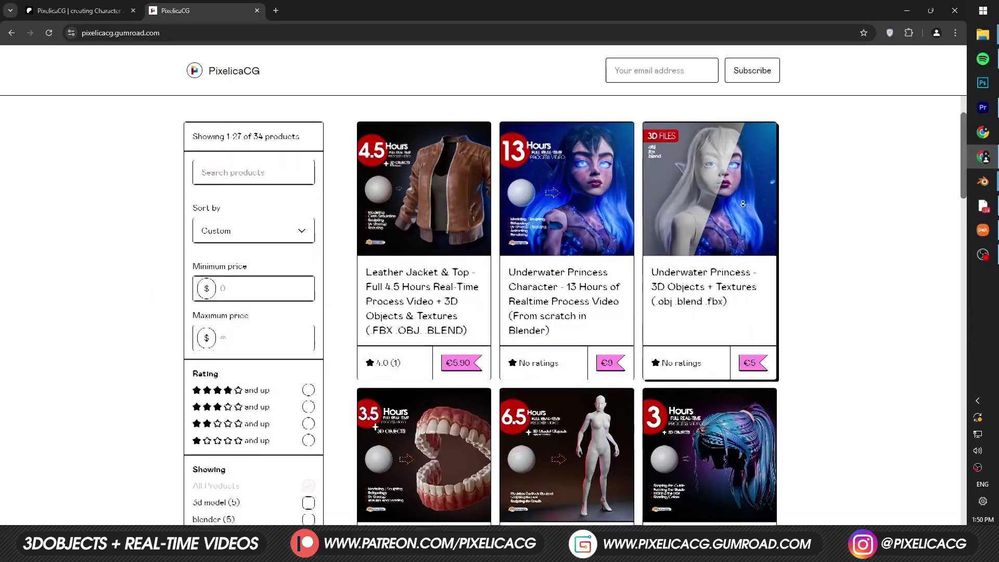
Step: Switch to the browser and look through the product listings on the PixelicaCG Gumroad store
scroll(743, 203, down, 4)
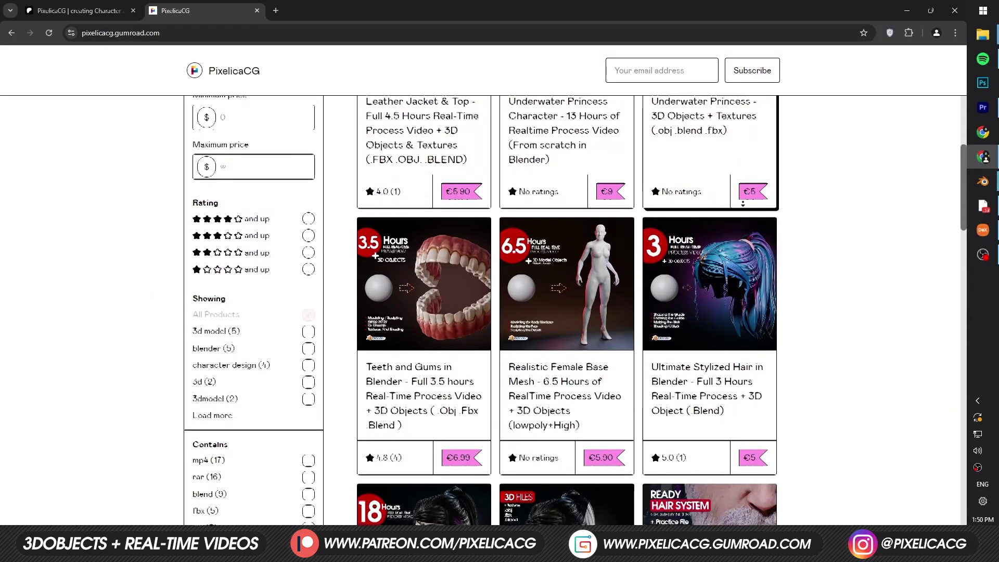
scroll(743, 203, down, 4)
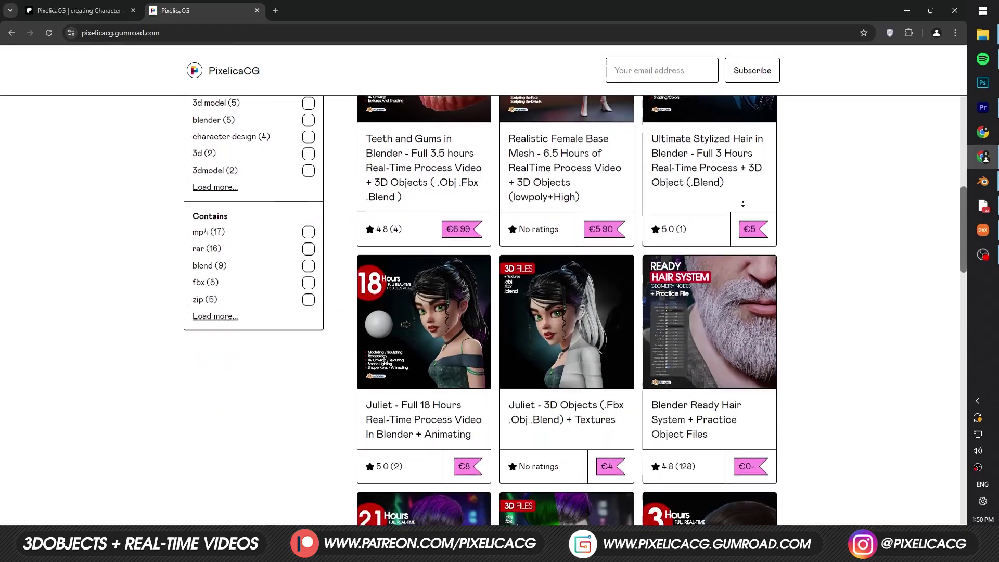
scroll(744, 206, down, 4)
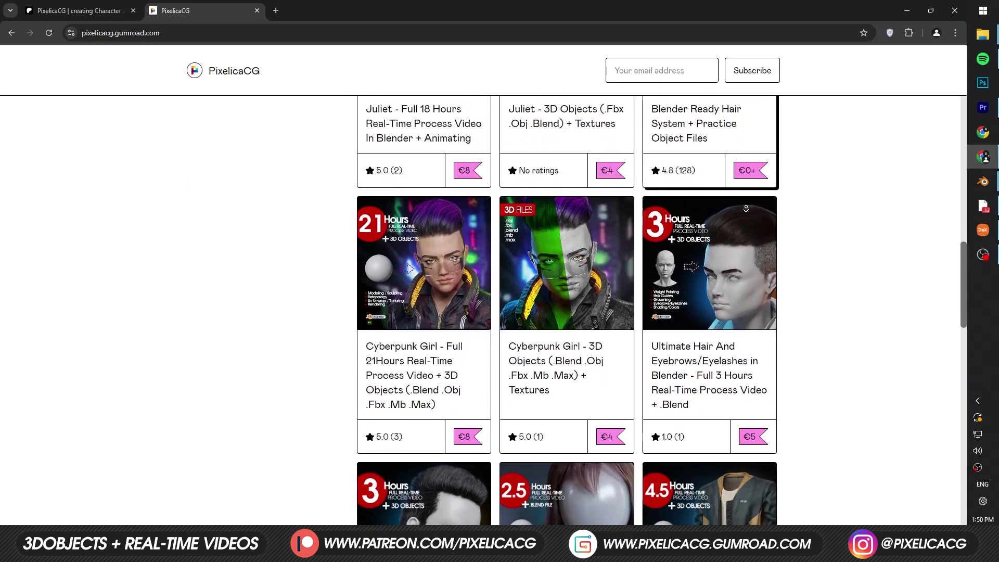
scroll(746, 209, down, 2)
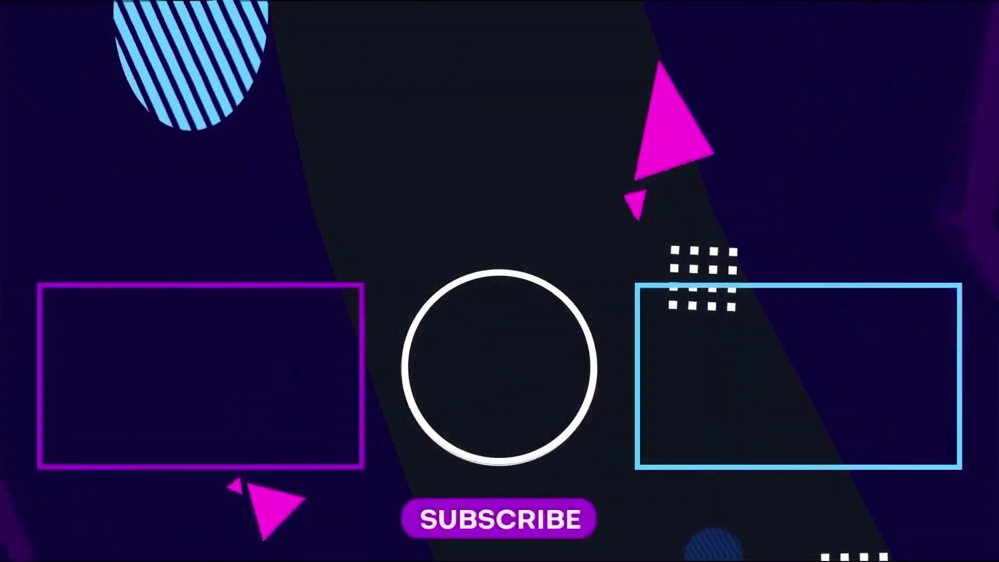